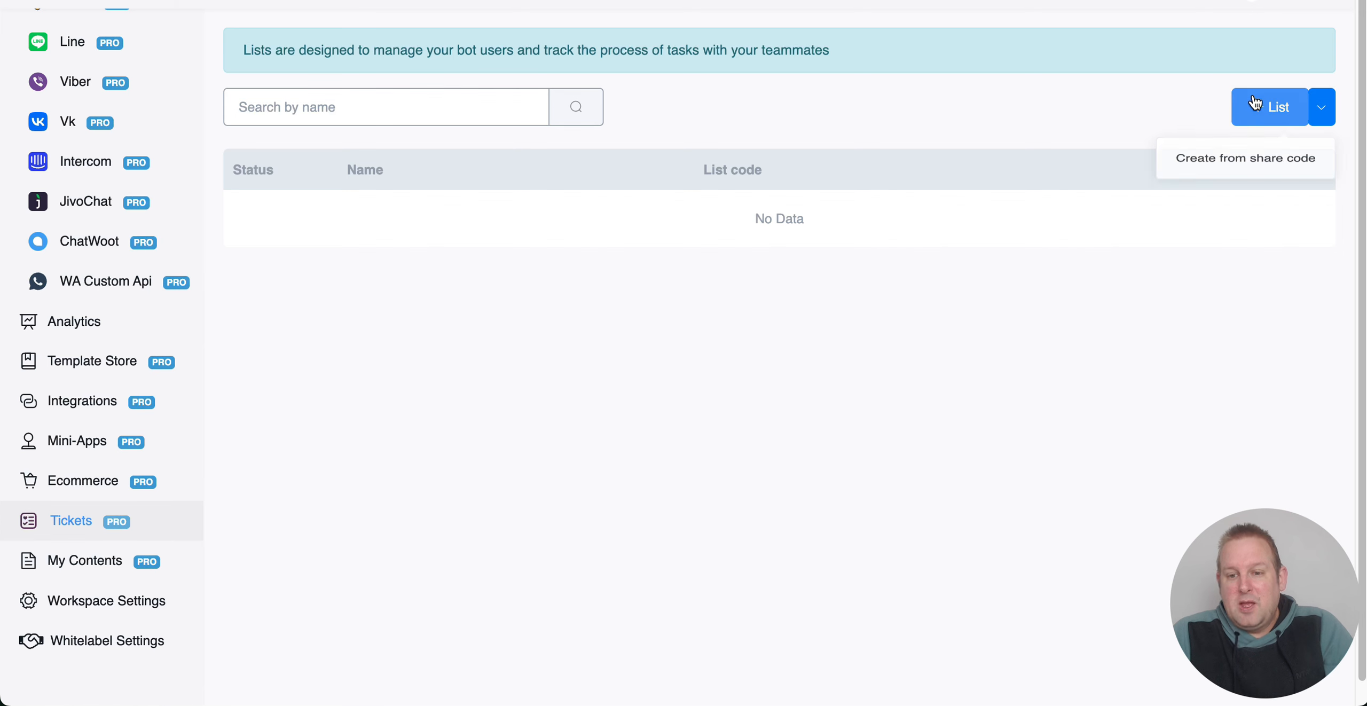
Step: Start a new ticket list and name it Ticket Support
click(1255, 104)
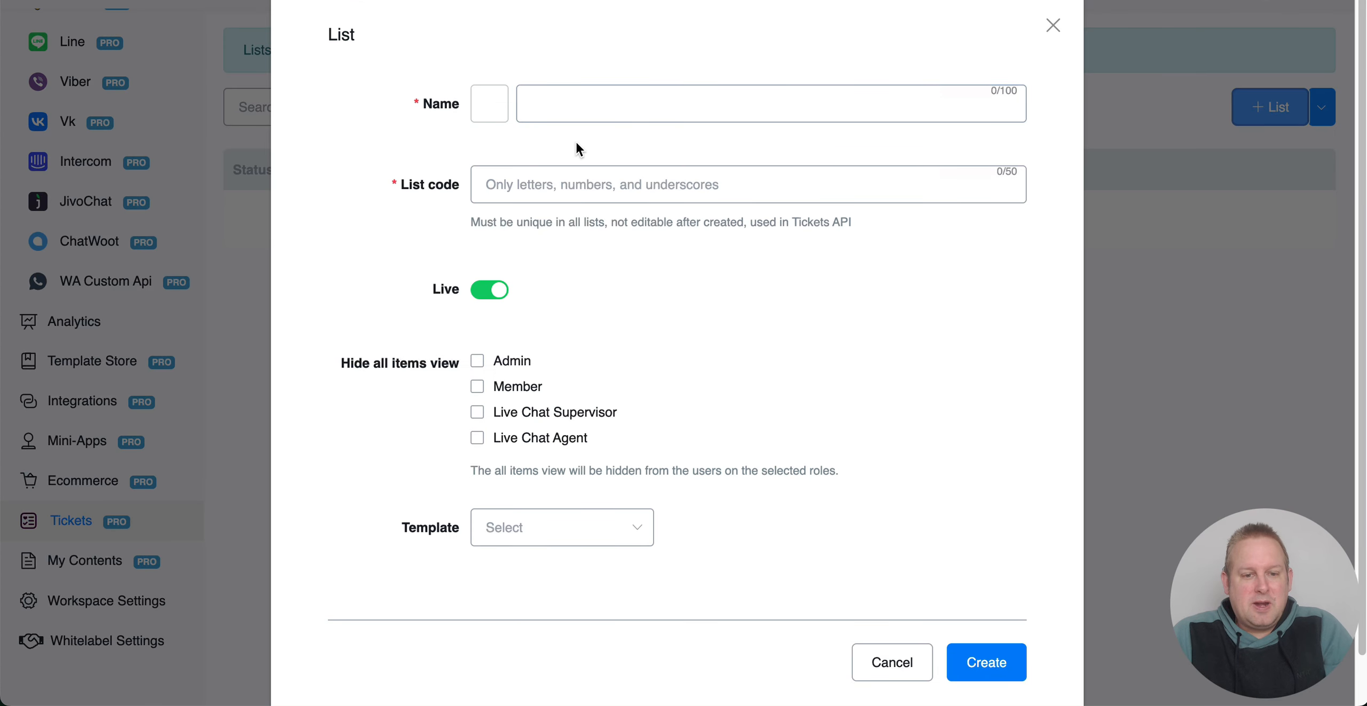
click(610, 112)
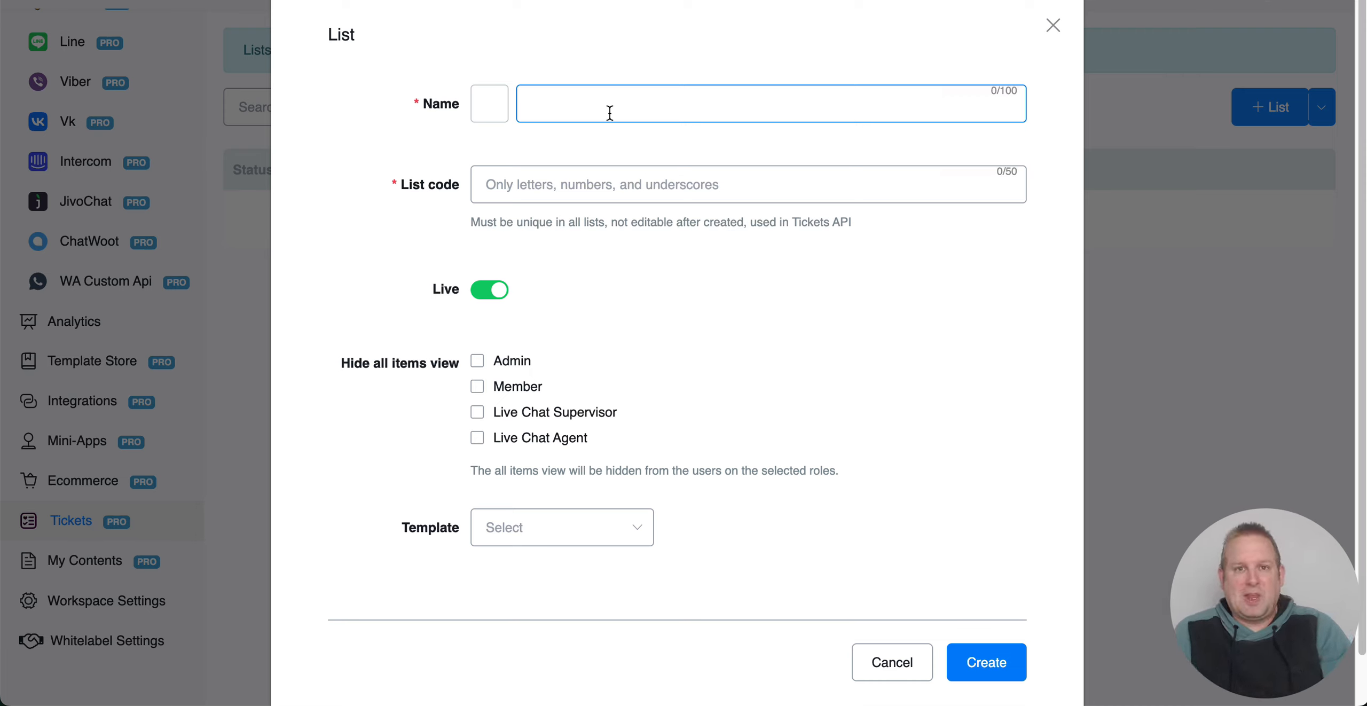
text(Ticket su)
key(BackSpace)
text(Support)
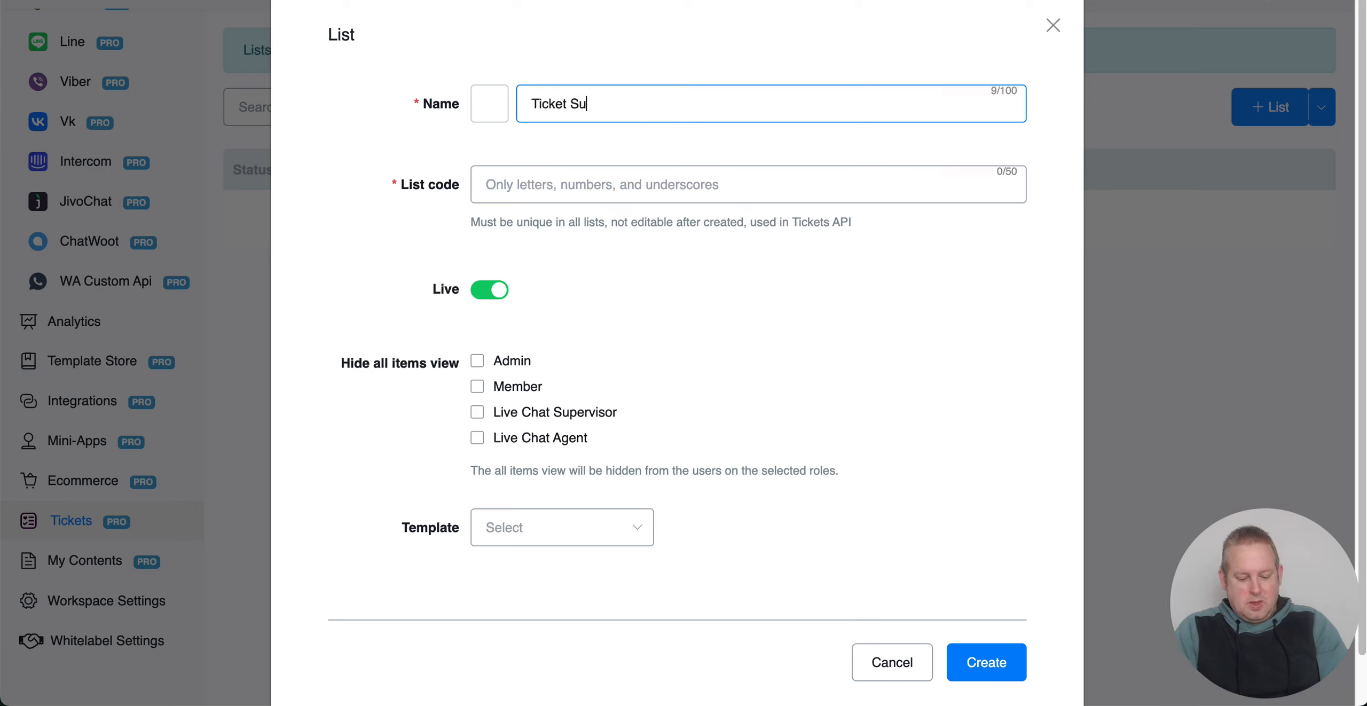
Step: Choose an envelope emoji from the object emojis as the list's icon
click(489, 104)
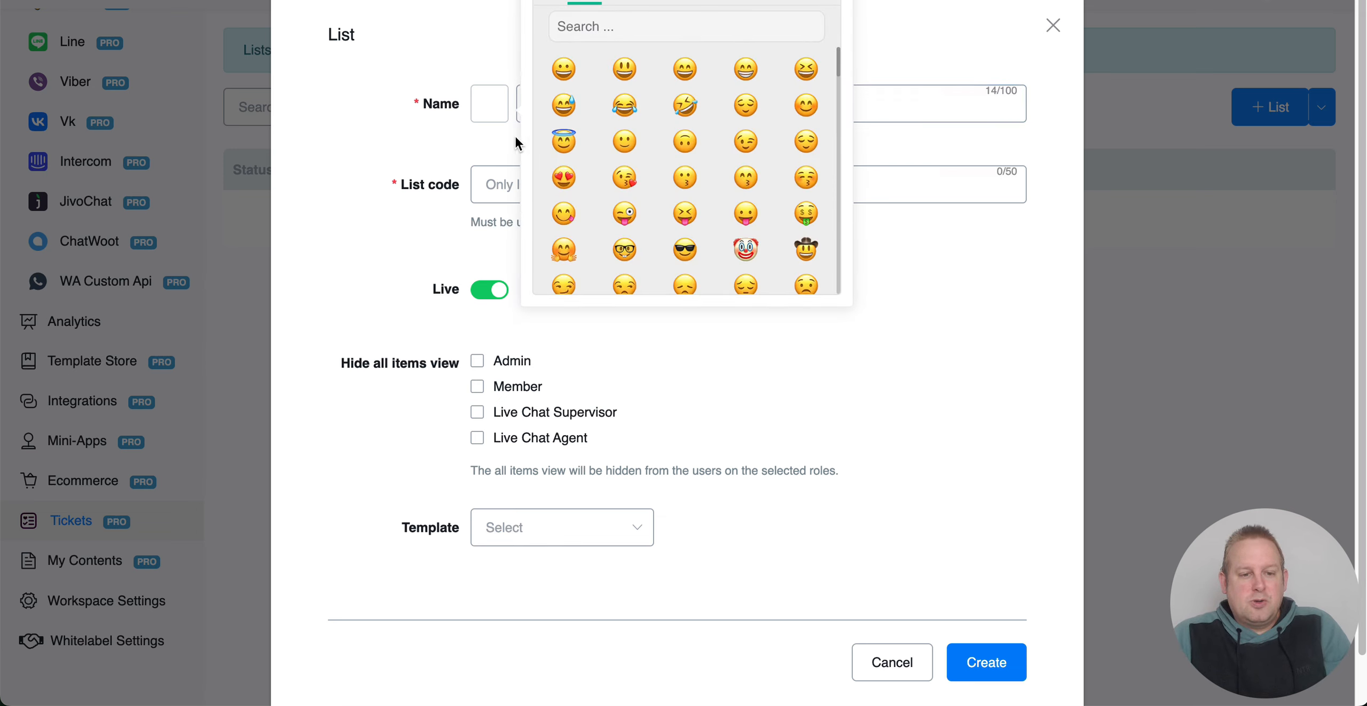
click(715, 4)
scroll(707, 86, down, 5)
scroll(708, 90, down, 10)
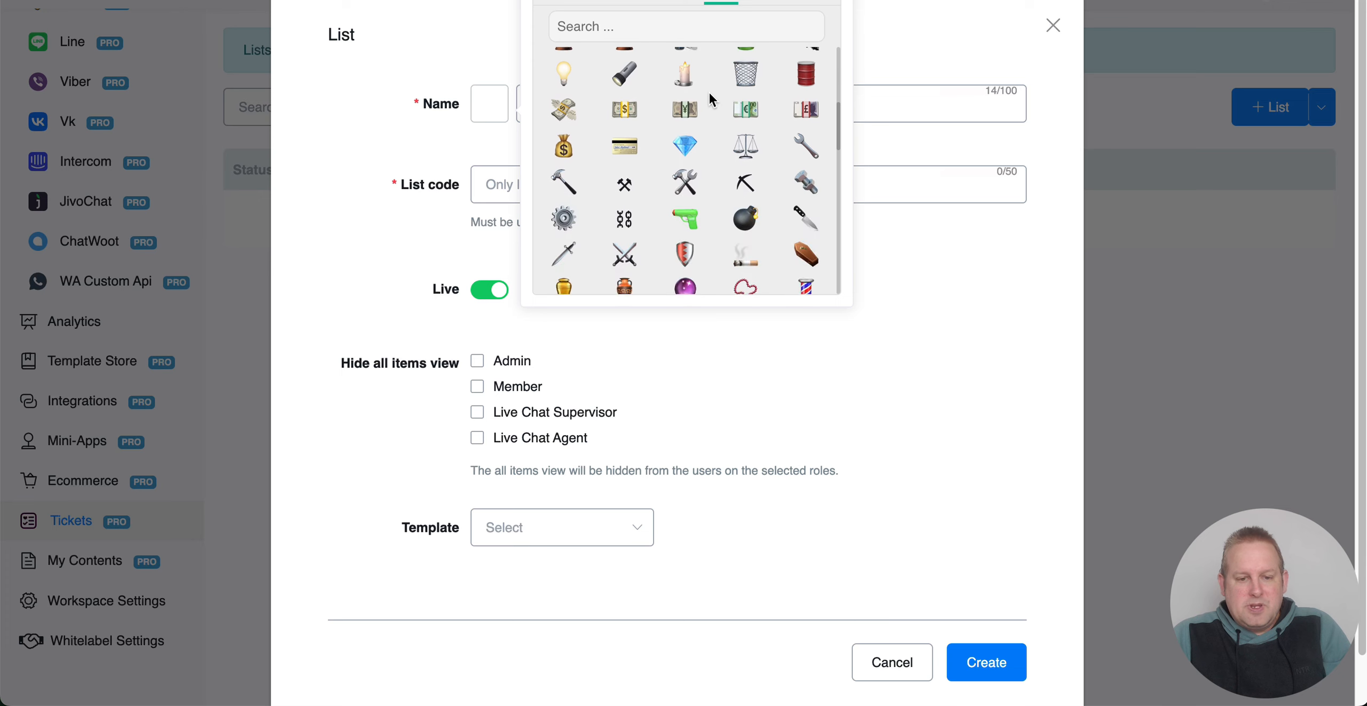
scroll(712, 115, down, 3)
scroll(712, 118, up, 10)
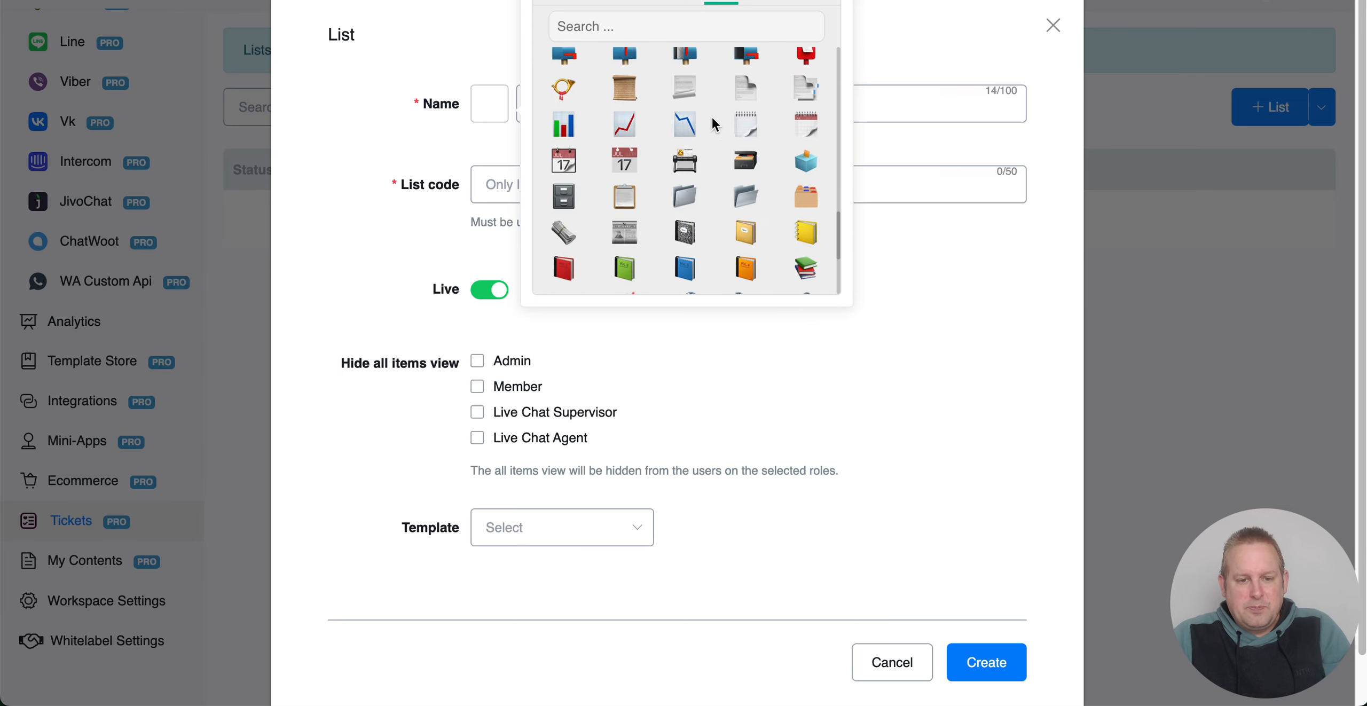
click(806, 222)
click(397, 158)
Step: Set the list code to tickets
click(567, 196)
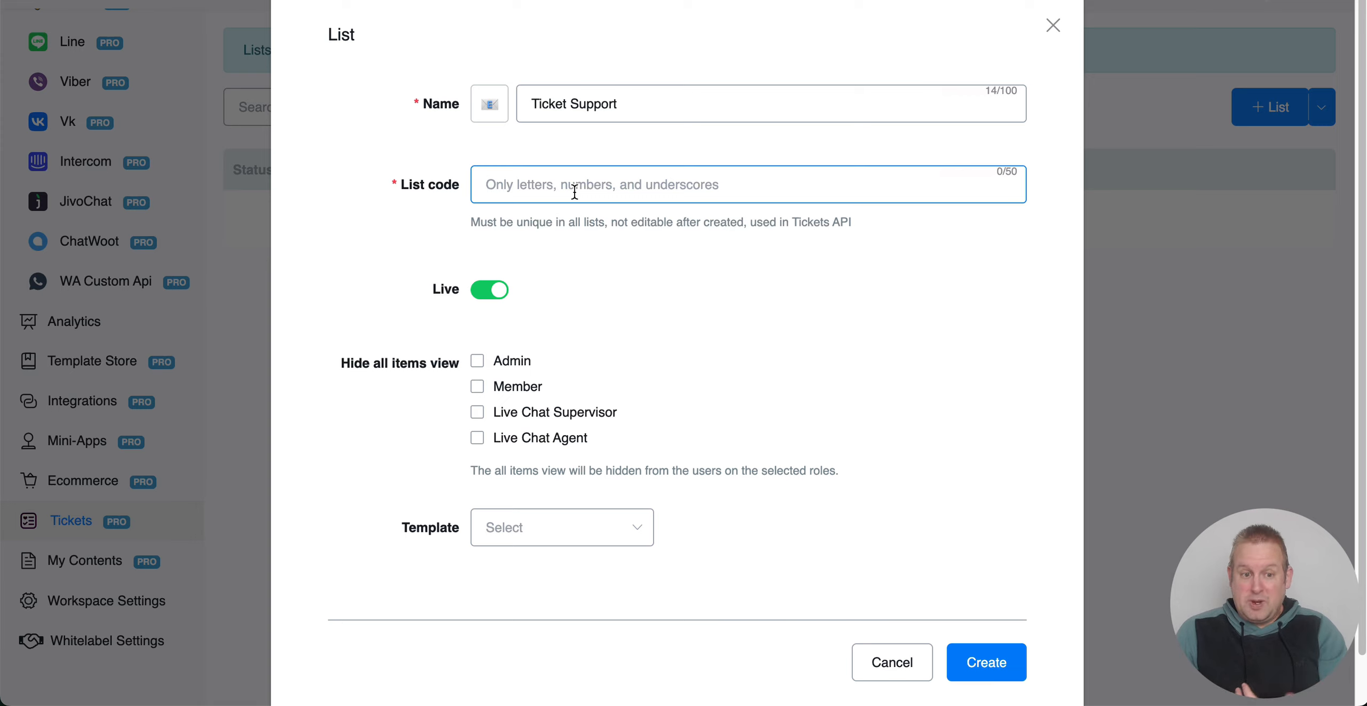
text(tickets)
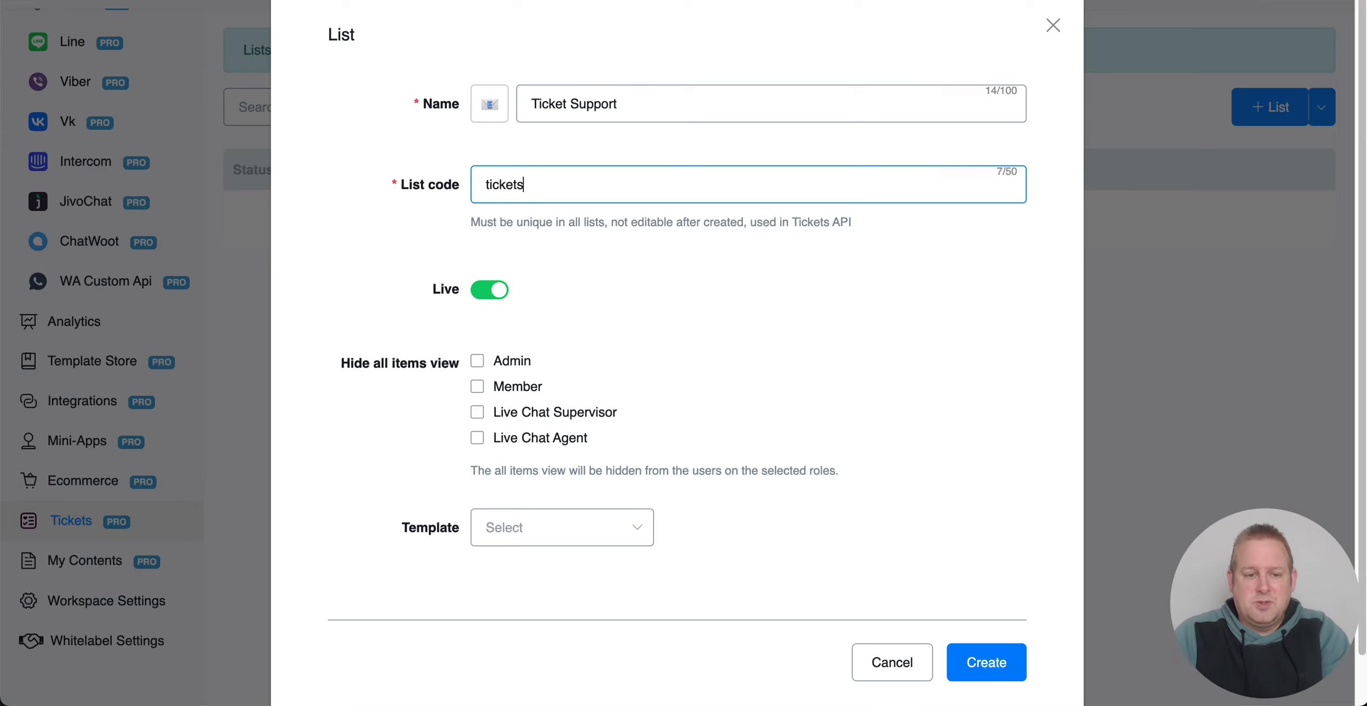
Step: Try switching Live off and hiding the all items view from Member, Live Chat Supervisor and Live Chat Agent, and restore both settings
scroll(677, 334, down, 1)
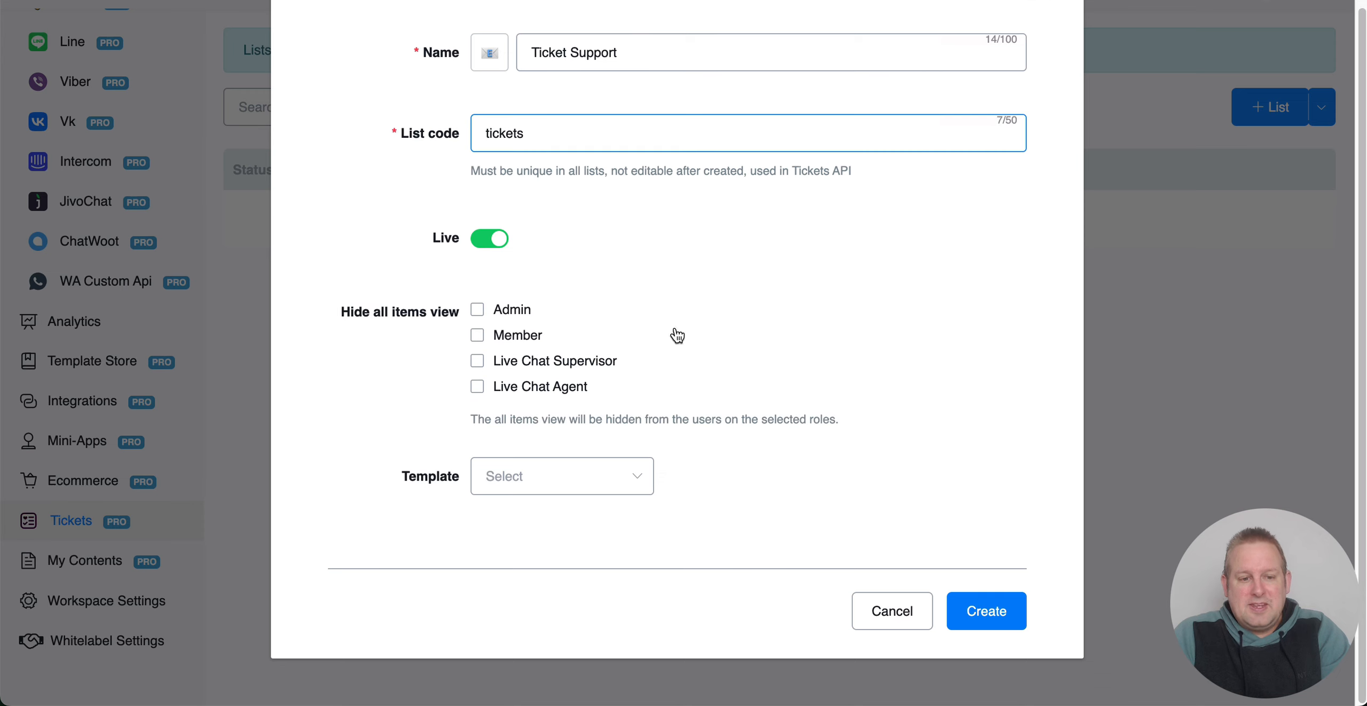
click(489, 240)
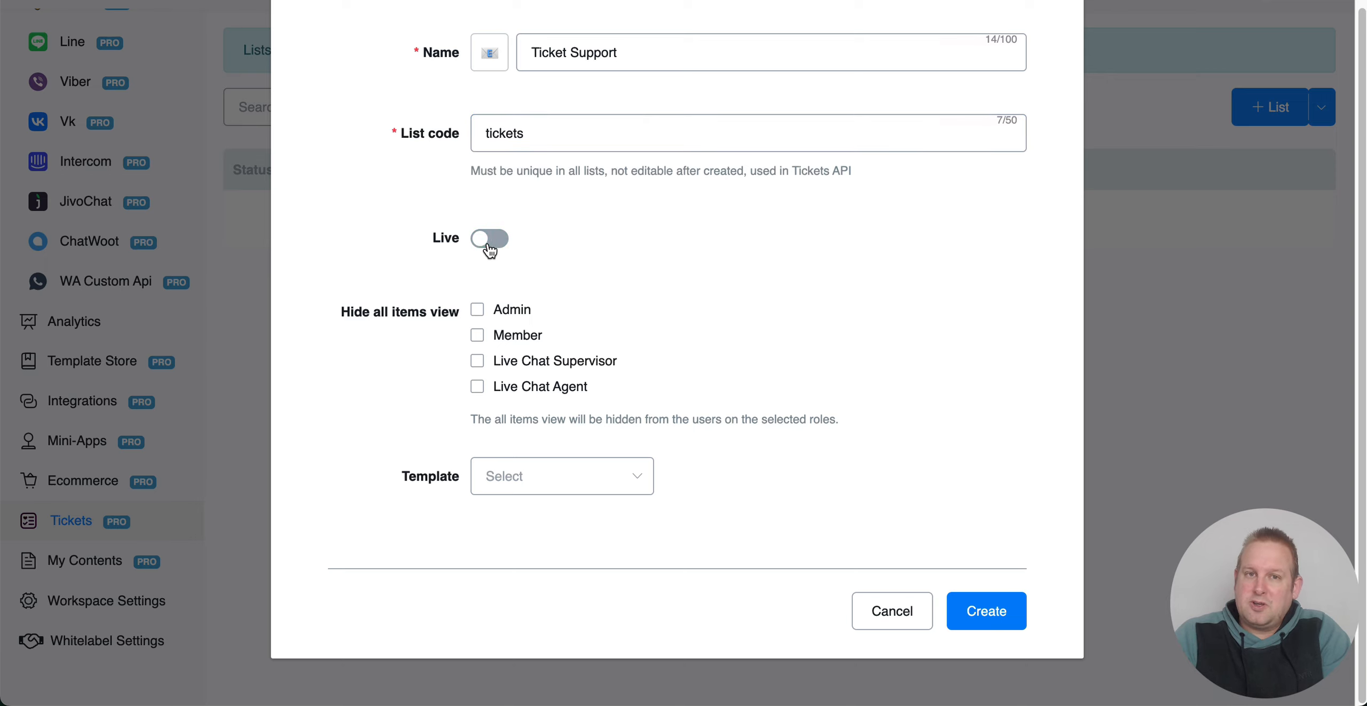
click(488, 243)
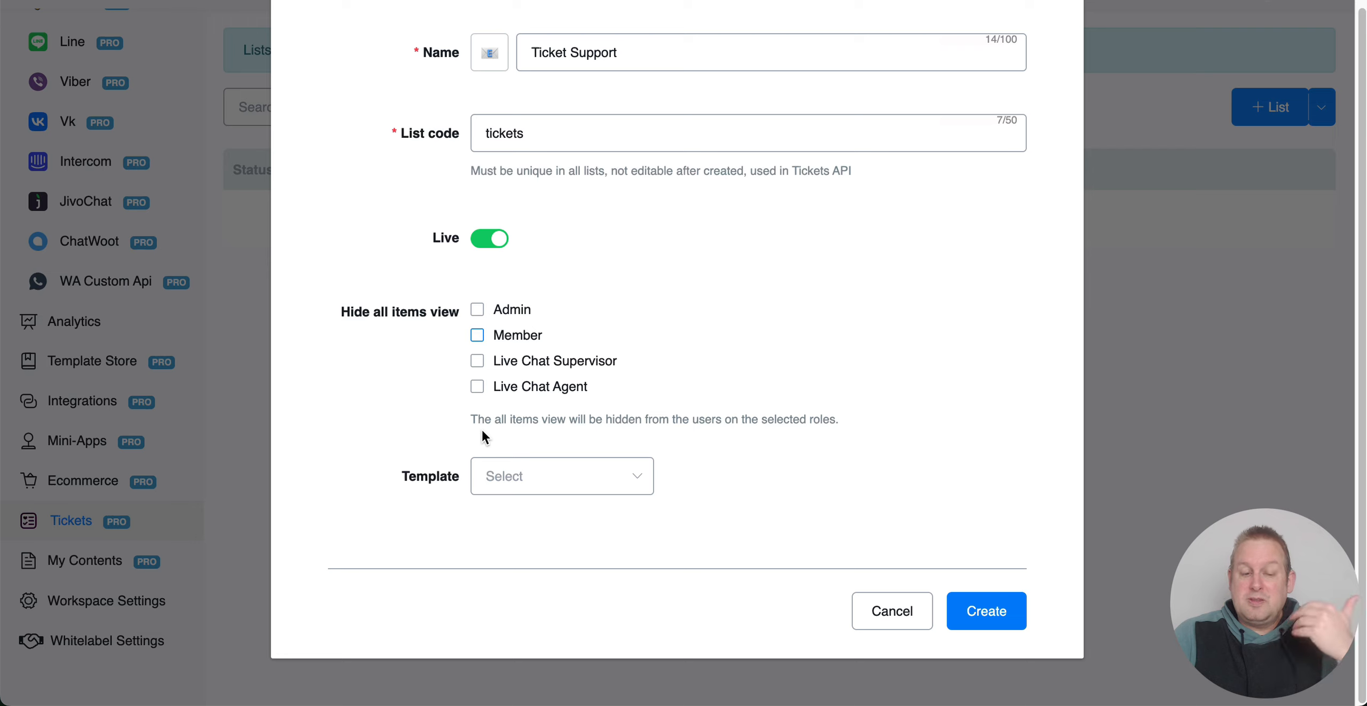
click(477, 387)
click(477, 361)
click(476, 335)
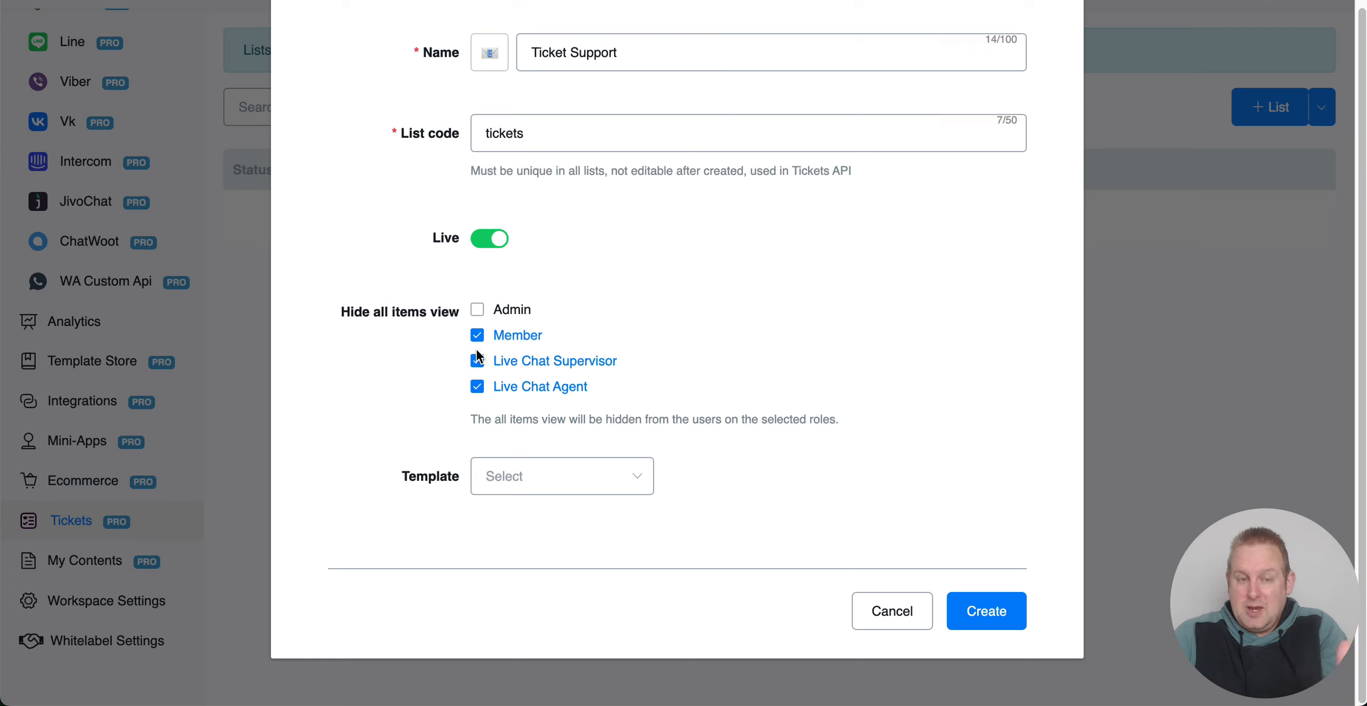
click(477, 335)
click(477, 361)
click(477, 386)
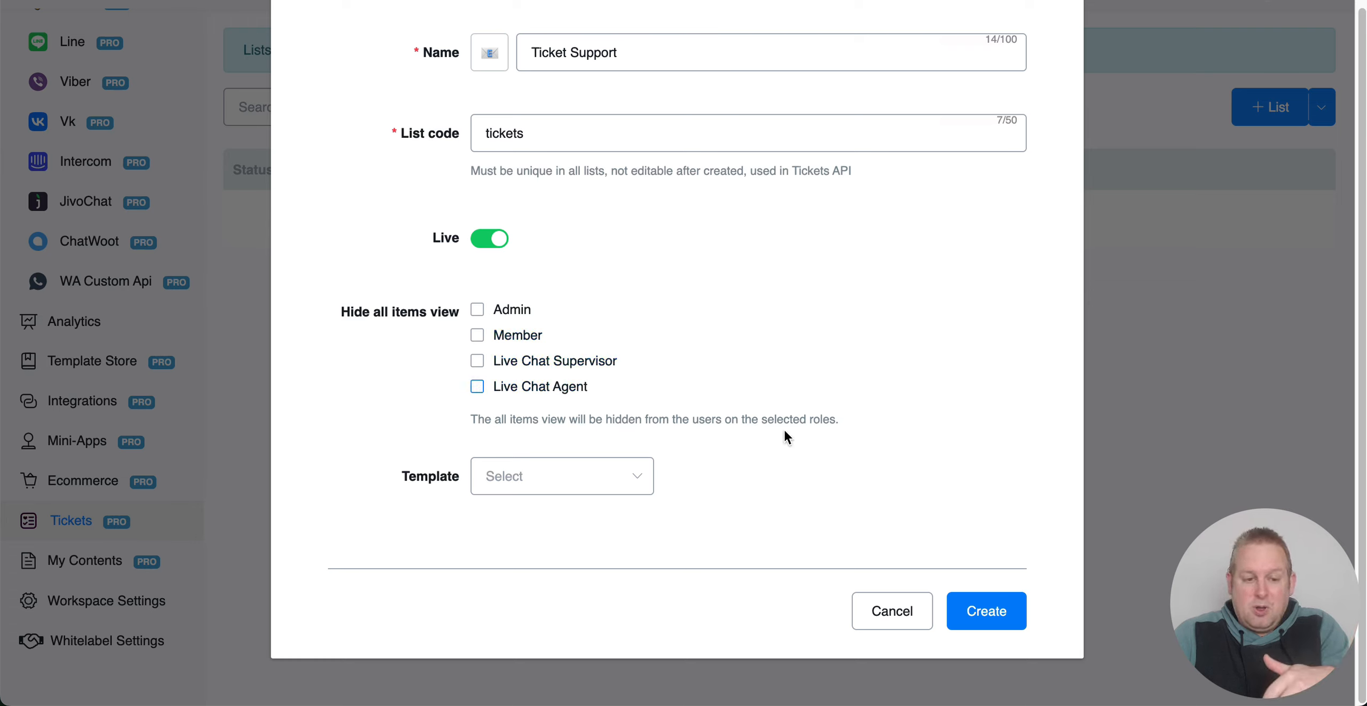
Step: Check the available list templates and create the list without choosing one
click(575, 494)
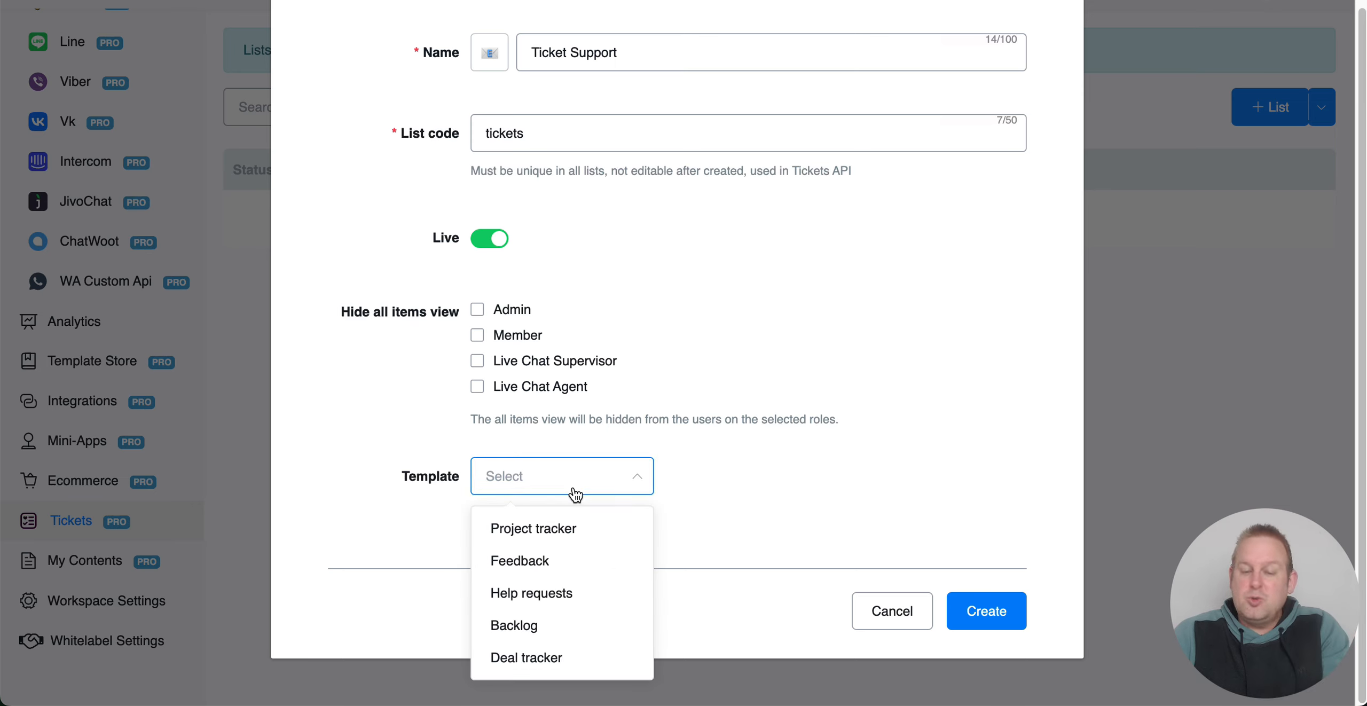
click(710, 464)
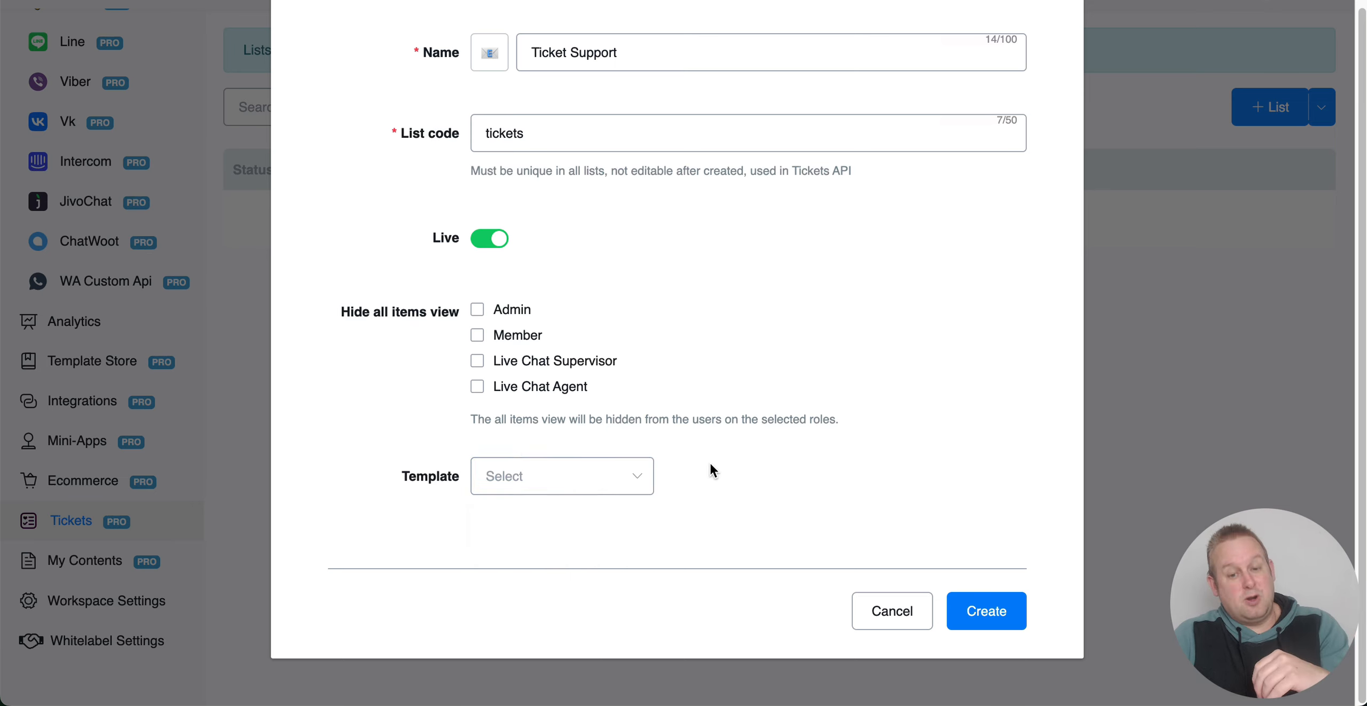
click(972, 614)
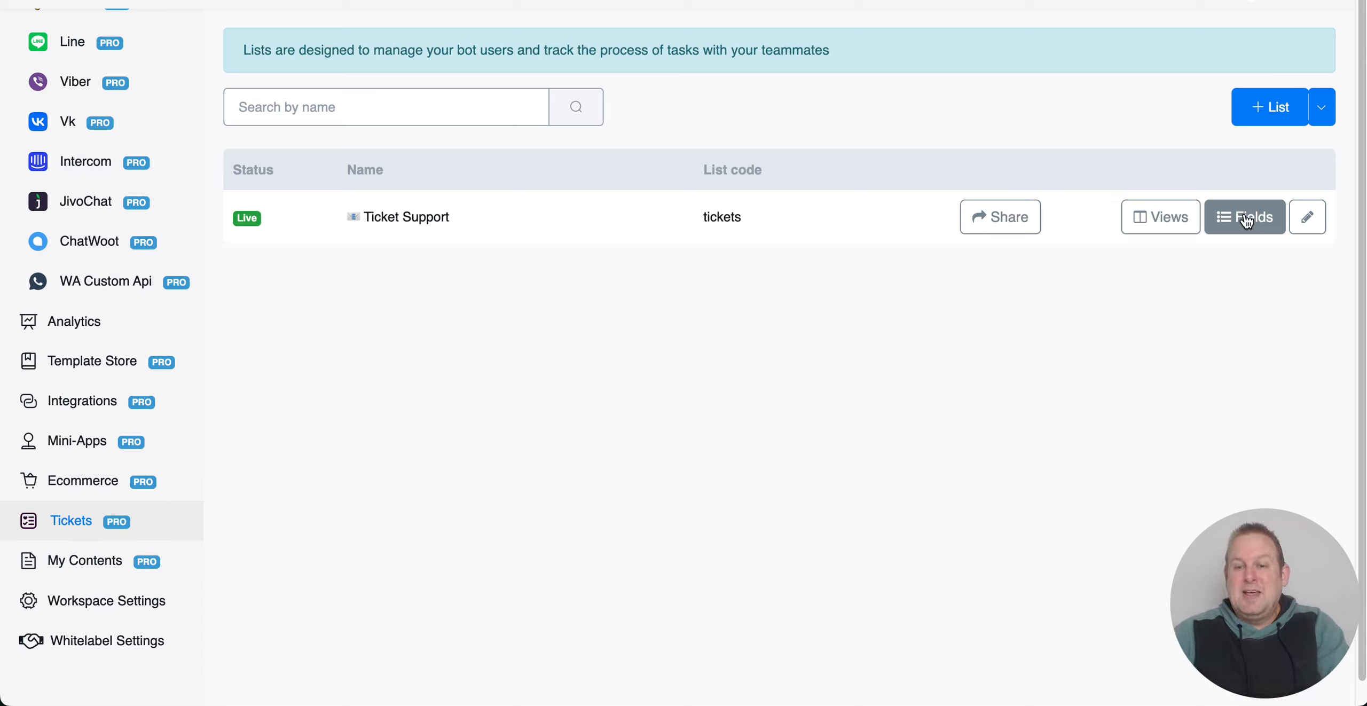
Step: Review the editable settings of the Ticket Support list and close them without updating
click(1307, 219)
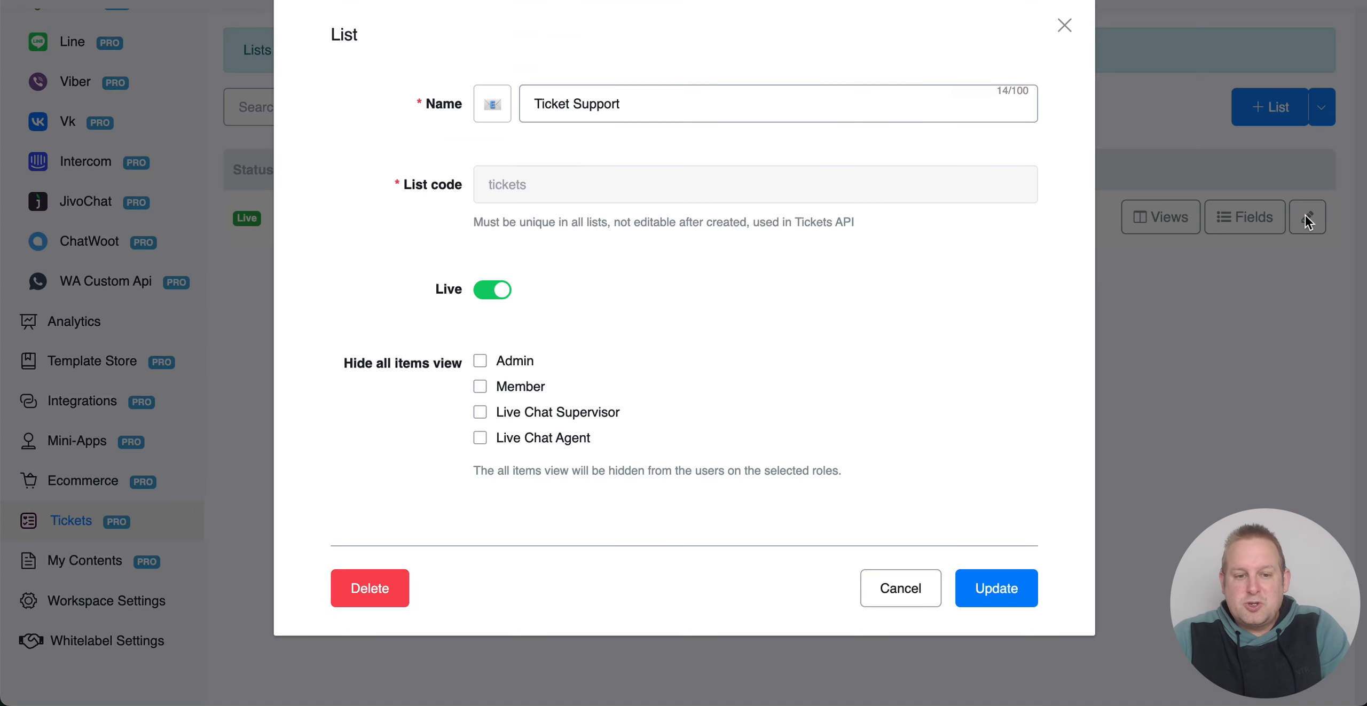
click(631, 111)
triple_click(634, 111)
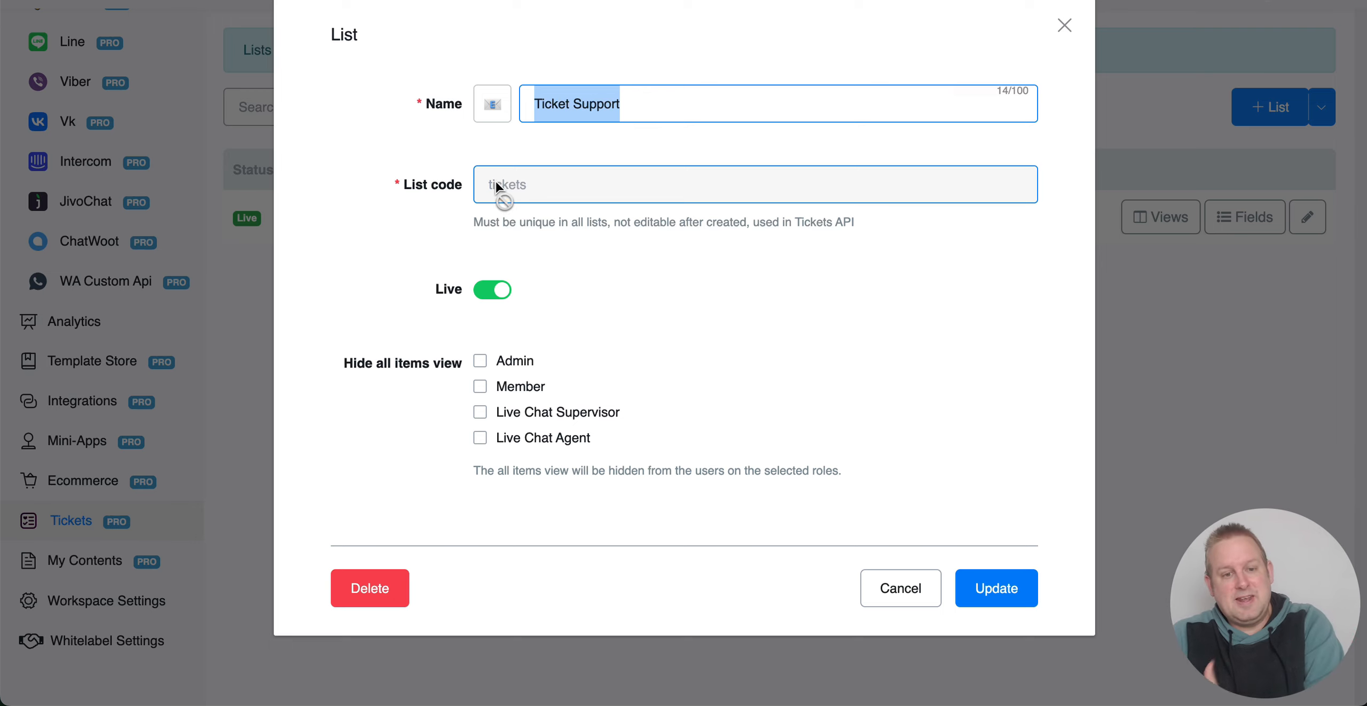
triple_click(721, 110)
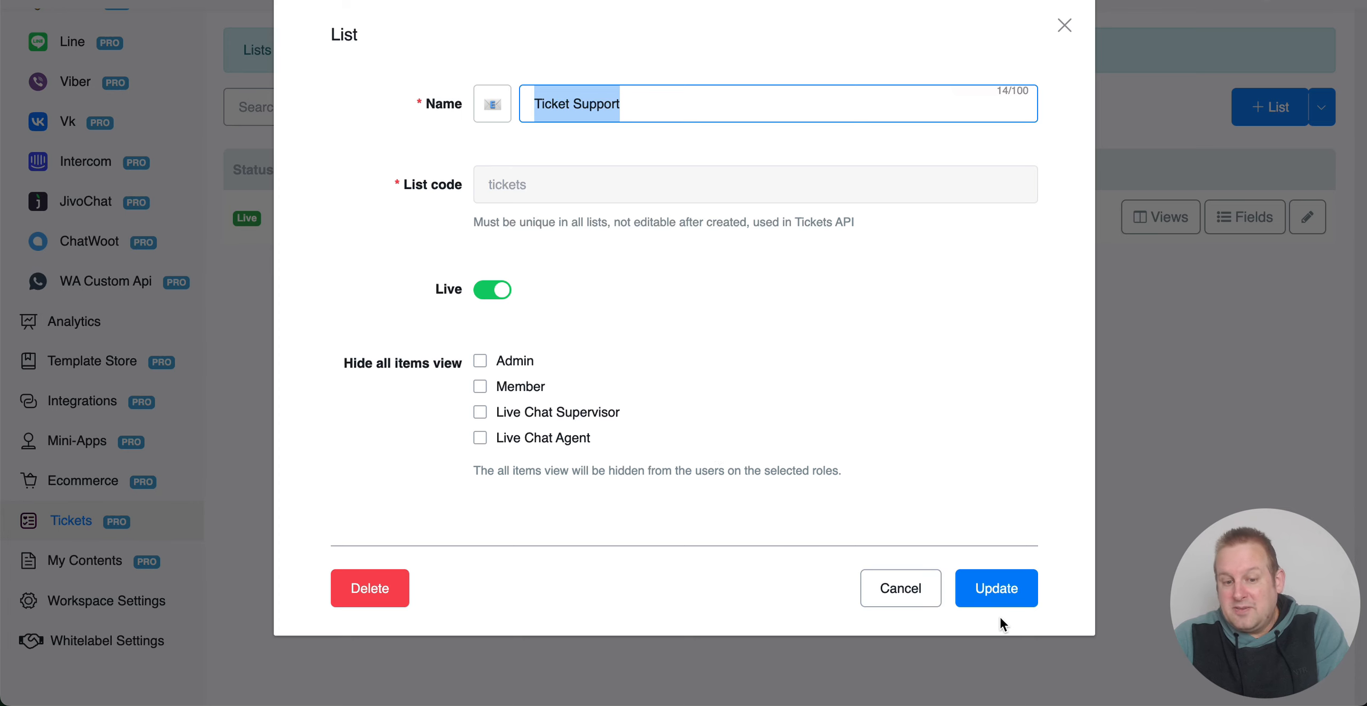
click(892, 589)
Step: Open the field settings of the Ticket Support list
click(1281, 216)
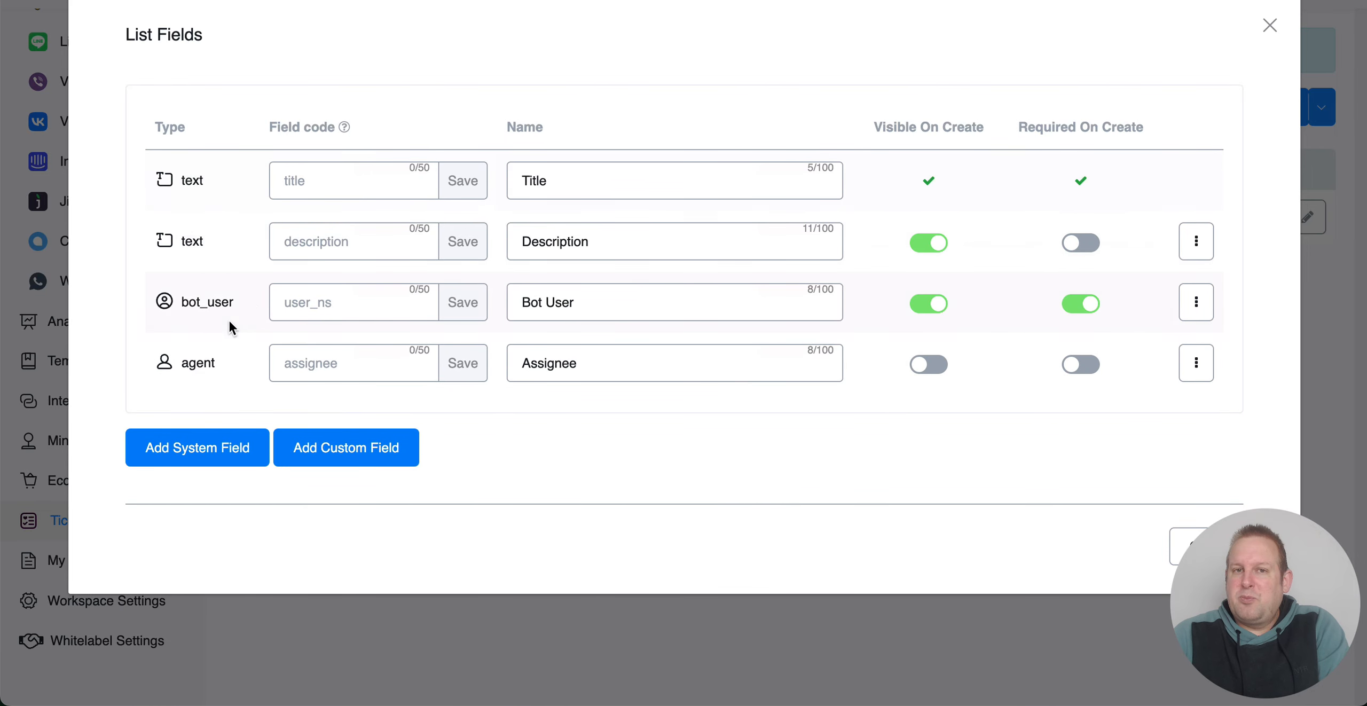
click(826, 300)
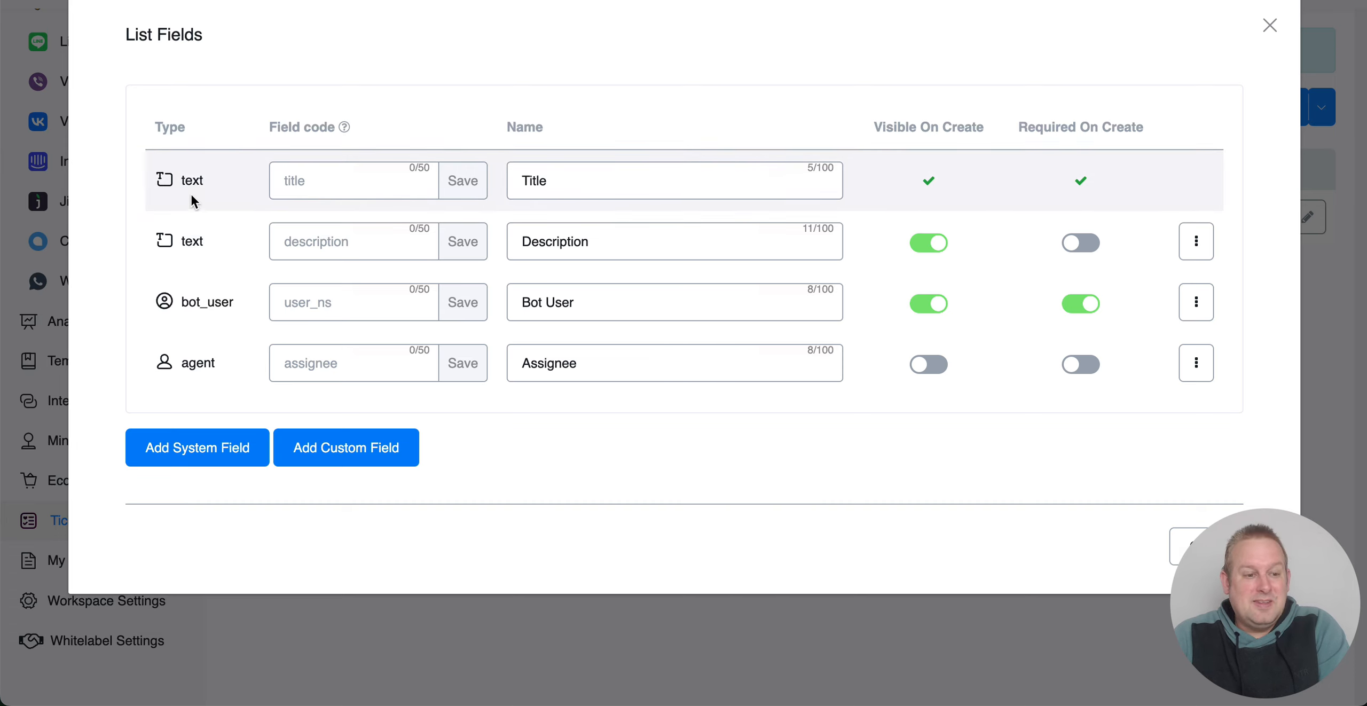
Step: Enter issue as the field code of the Title text field
click(347, 189)
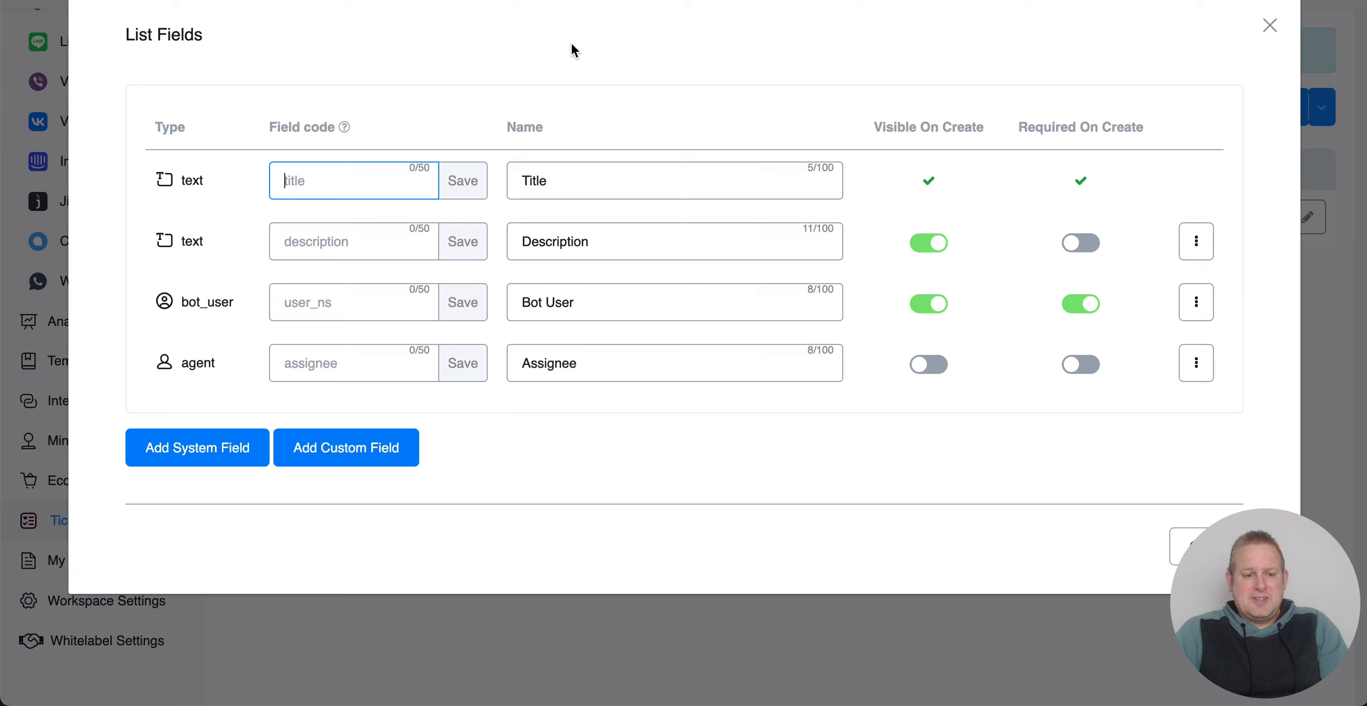
text(ticke)
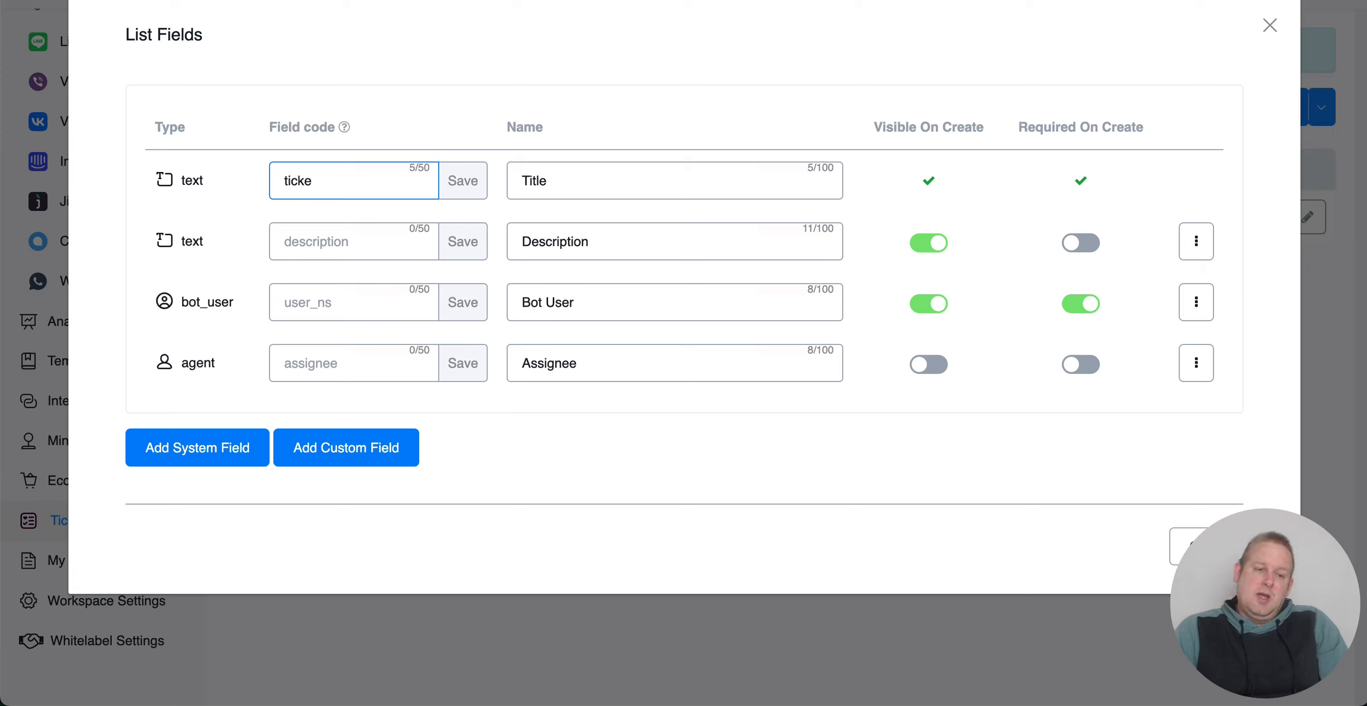
text(t_)
key(BackSpace)
key(BackSpace)
key(BackSpace)
key(BackSpace)
key(BackSpace)
key(BackSpace)
key(BackSpace)
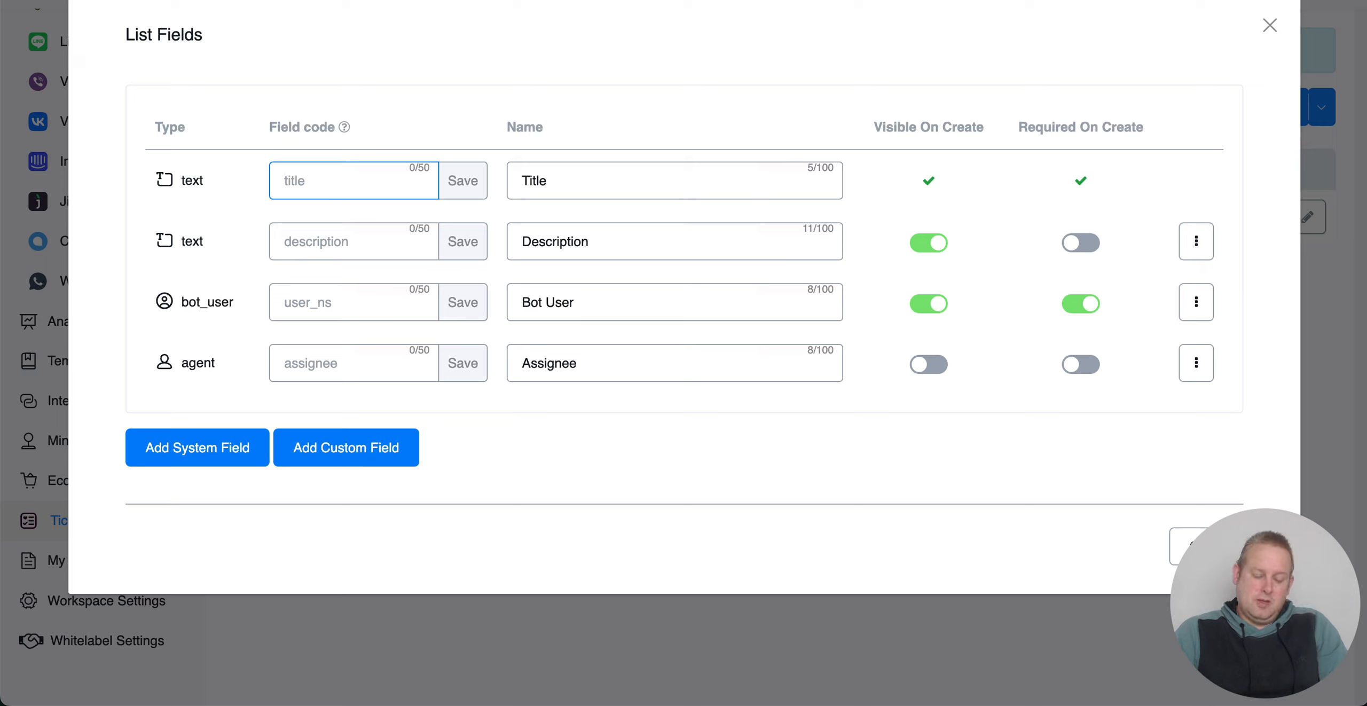
text(issue)
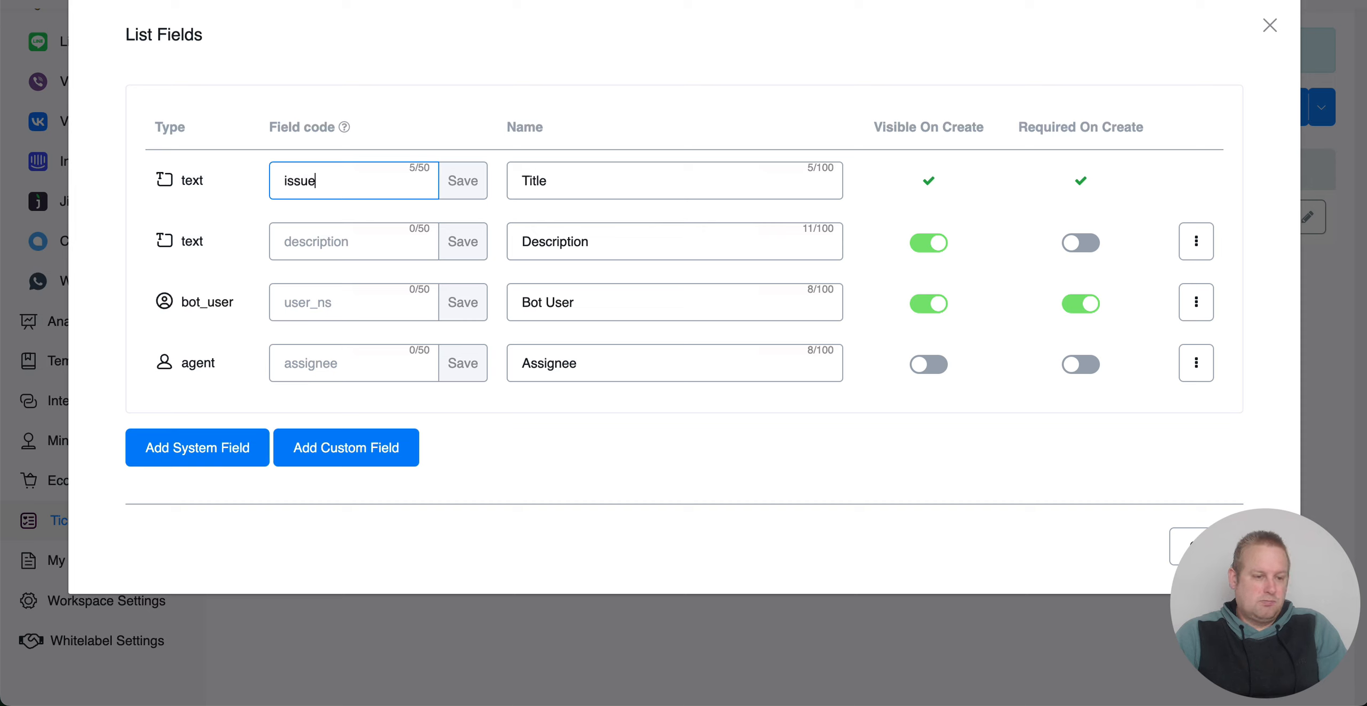
Step: Rename the Title field as Issue
double_click(562, 190)
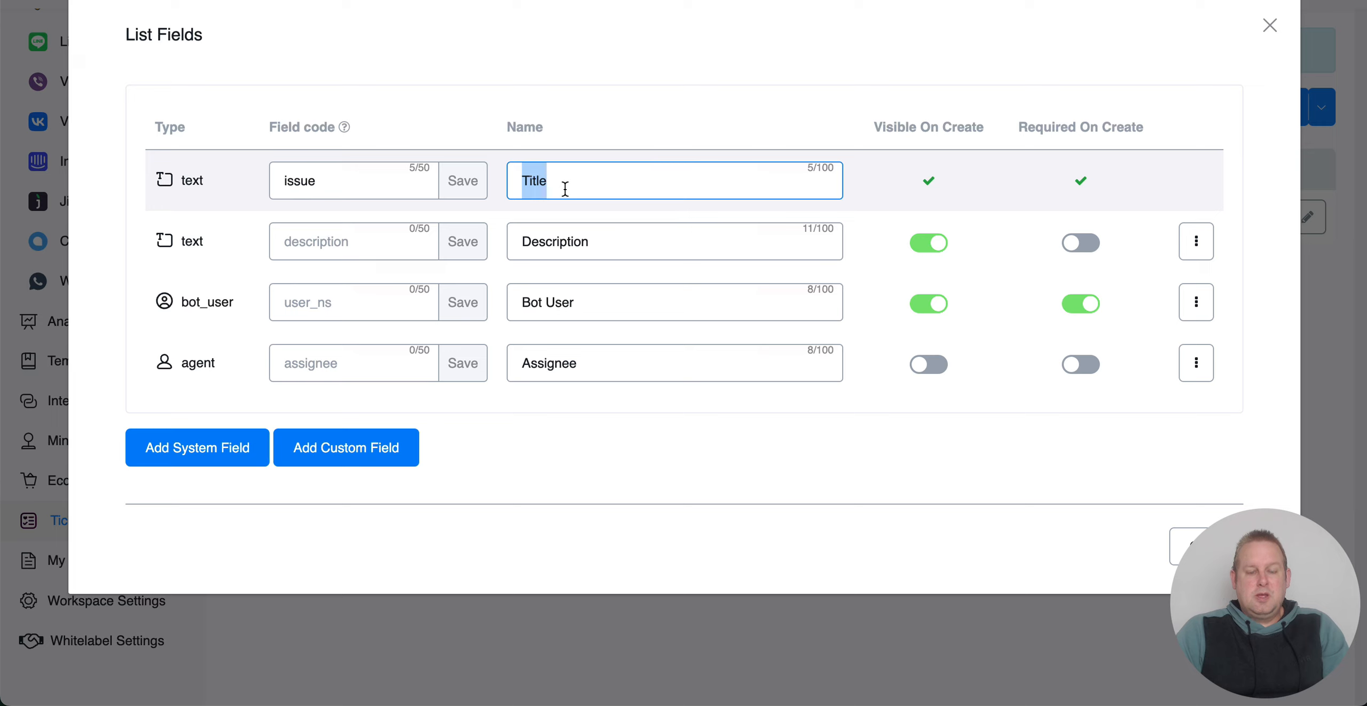
text(Issue)
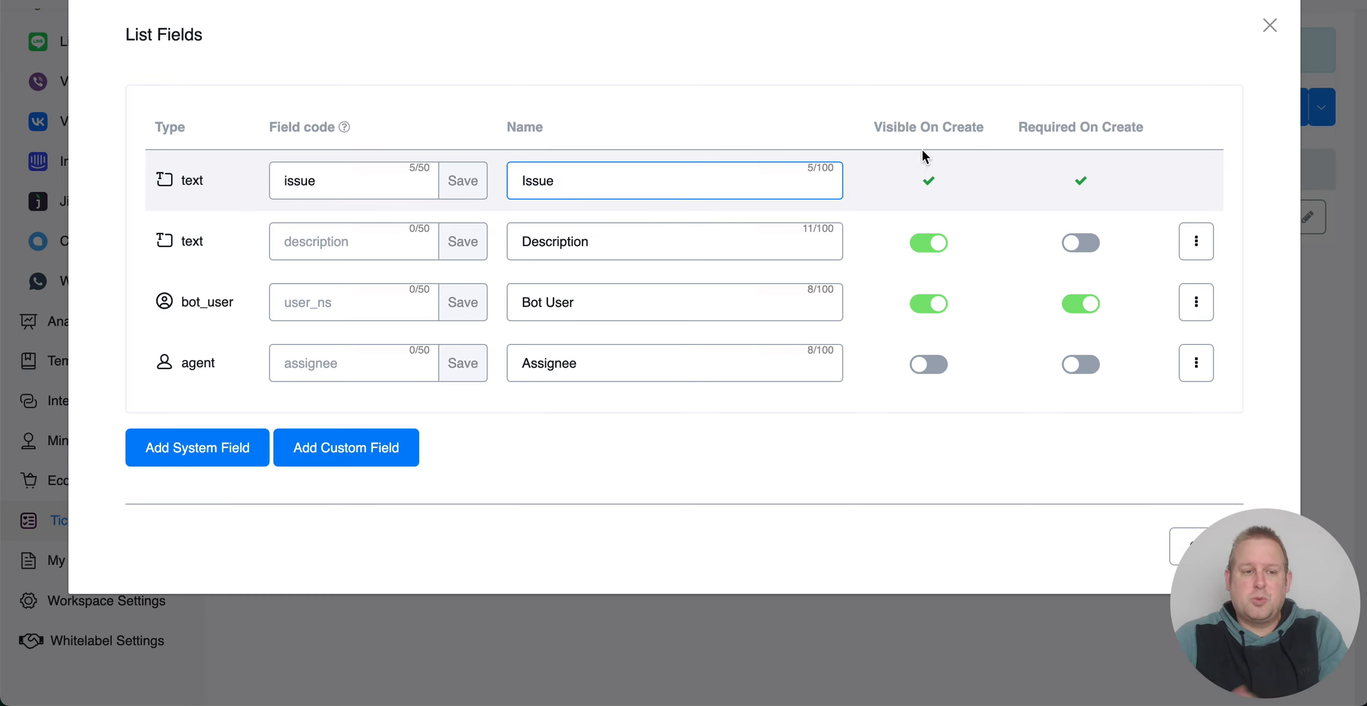
Step: Enter description as the field code of the Description text field
click(148, 242)
click(653, 238)
click(382, 232)
text(description)
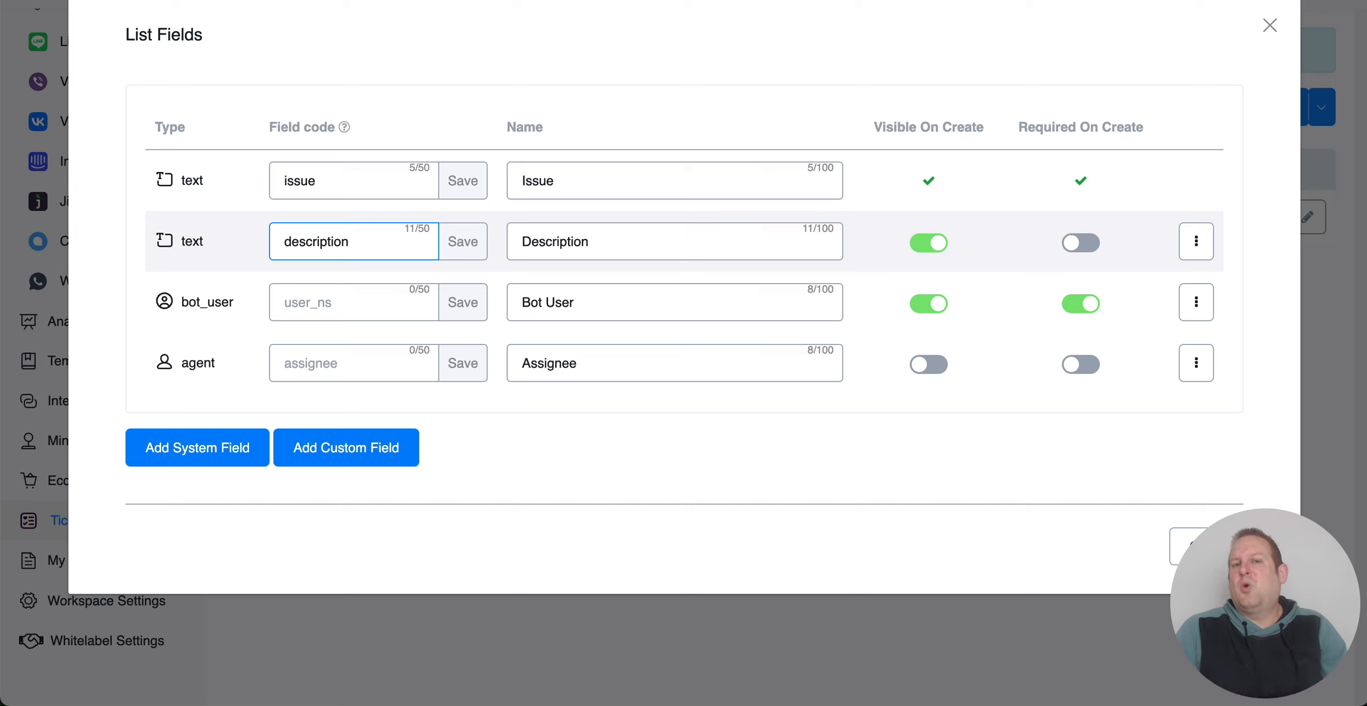
Step: Make the Description field required on create
click(664, 242)
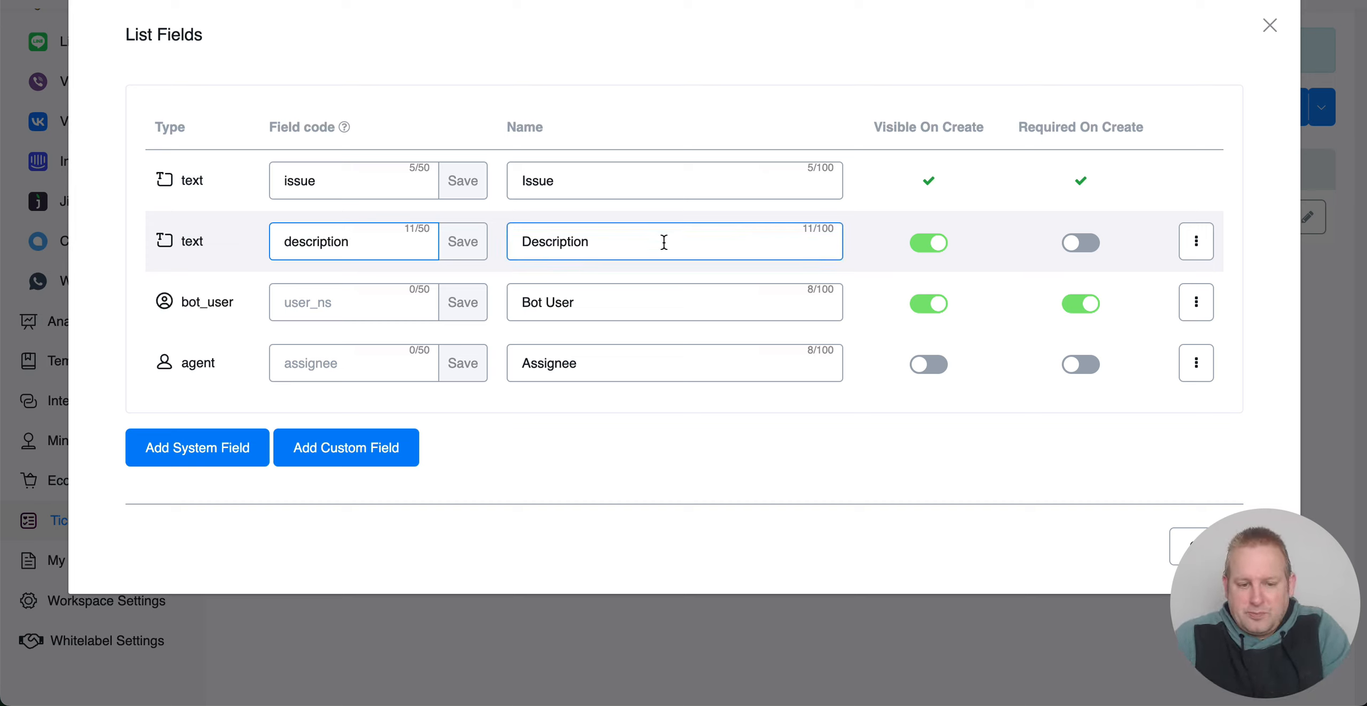
click(1077, 252)
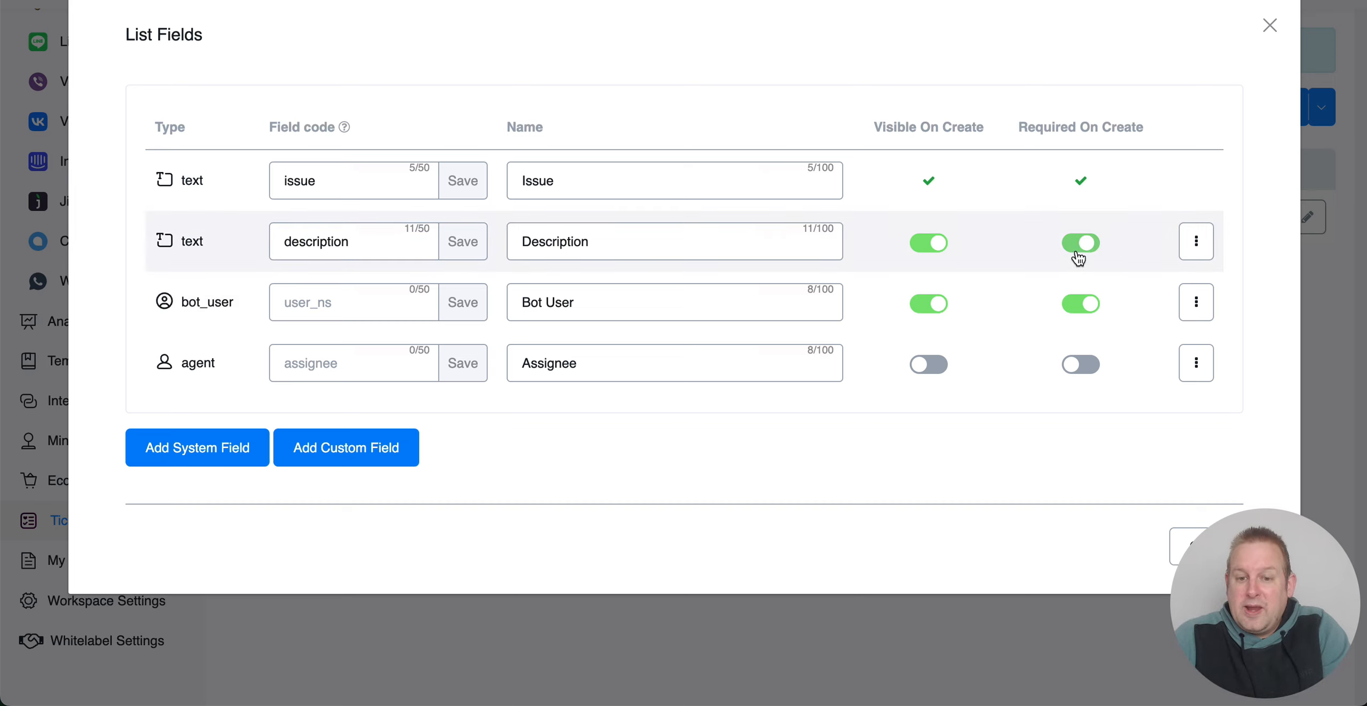
Step: Try moving the Description field down below Bot User, and move it back up
click(1199, 243)
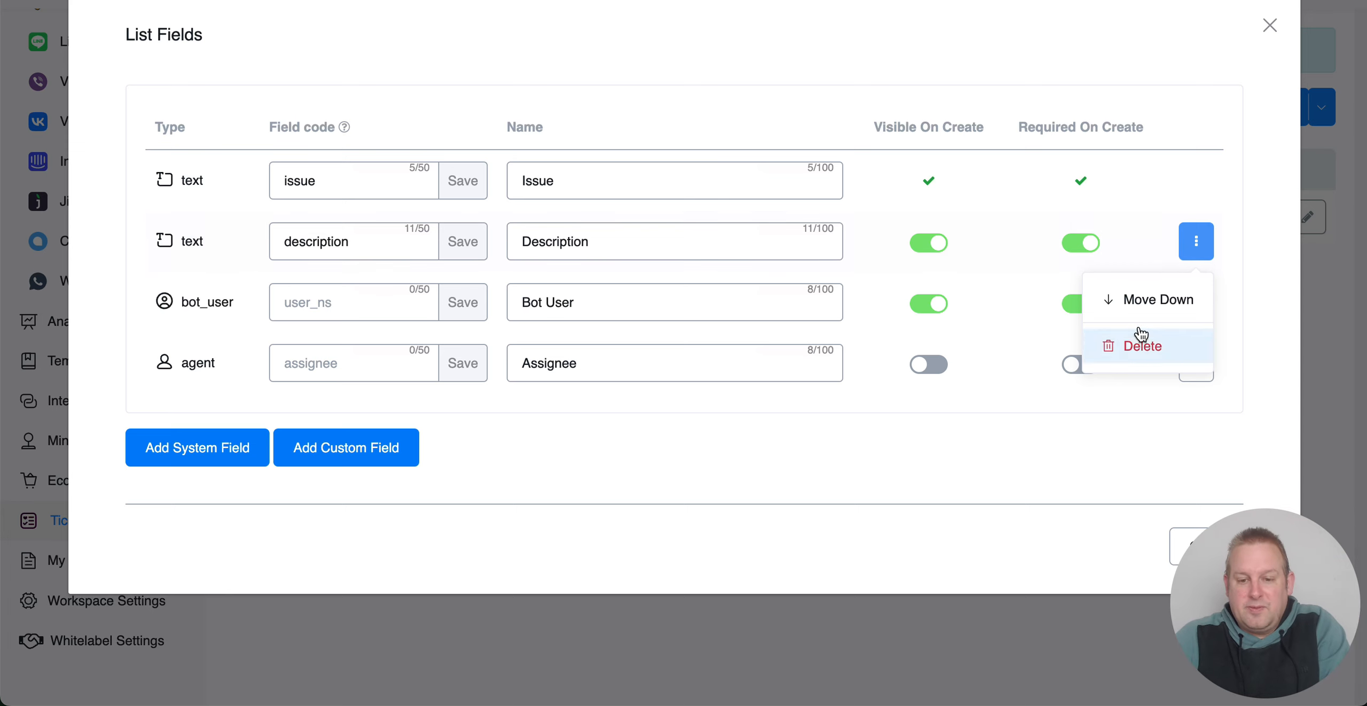
click(1138, 299)
click(343, 181)
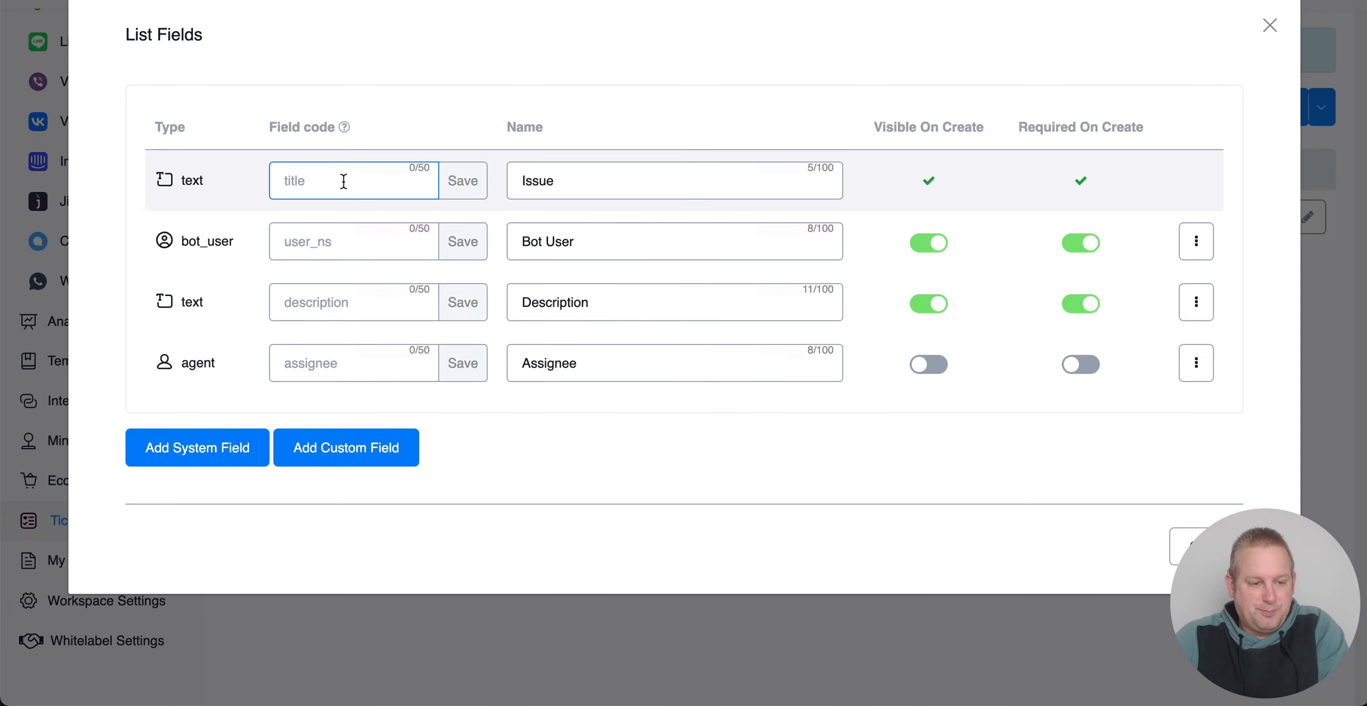
click(592, 302)
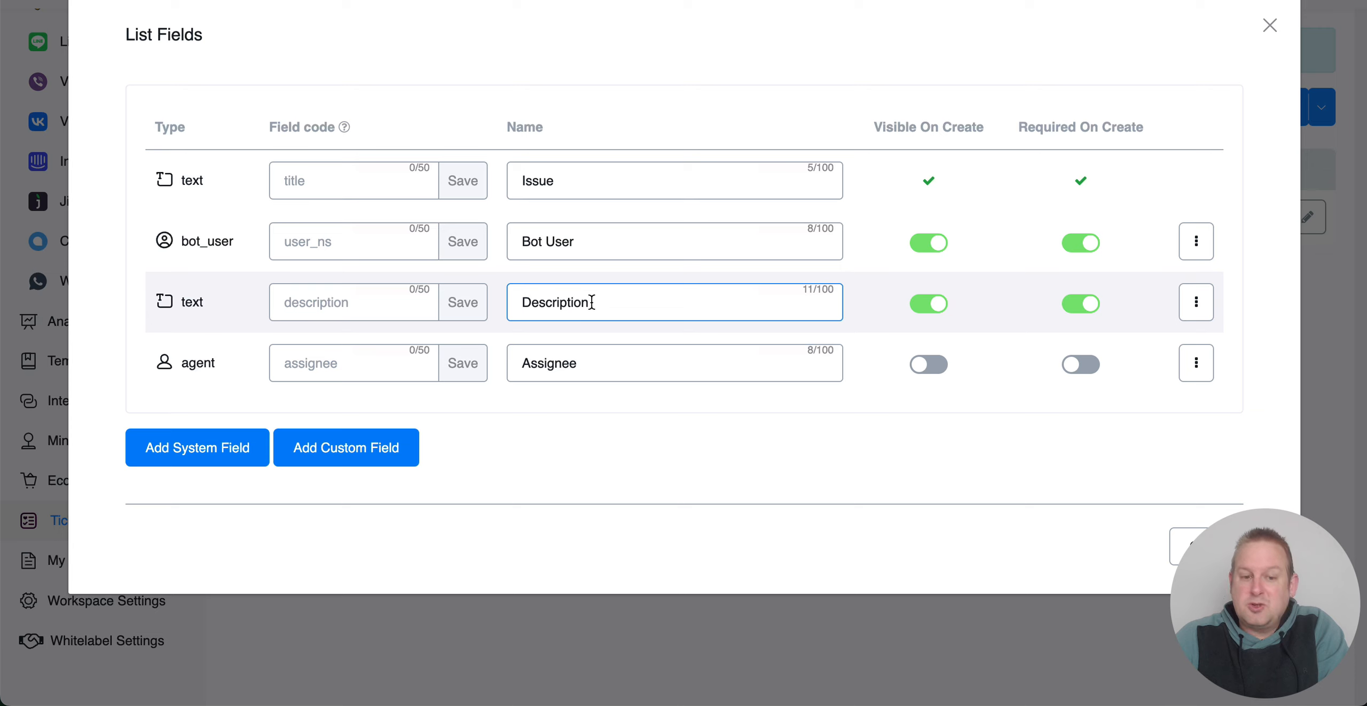
click(1195, 300)
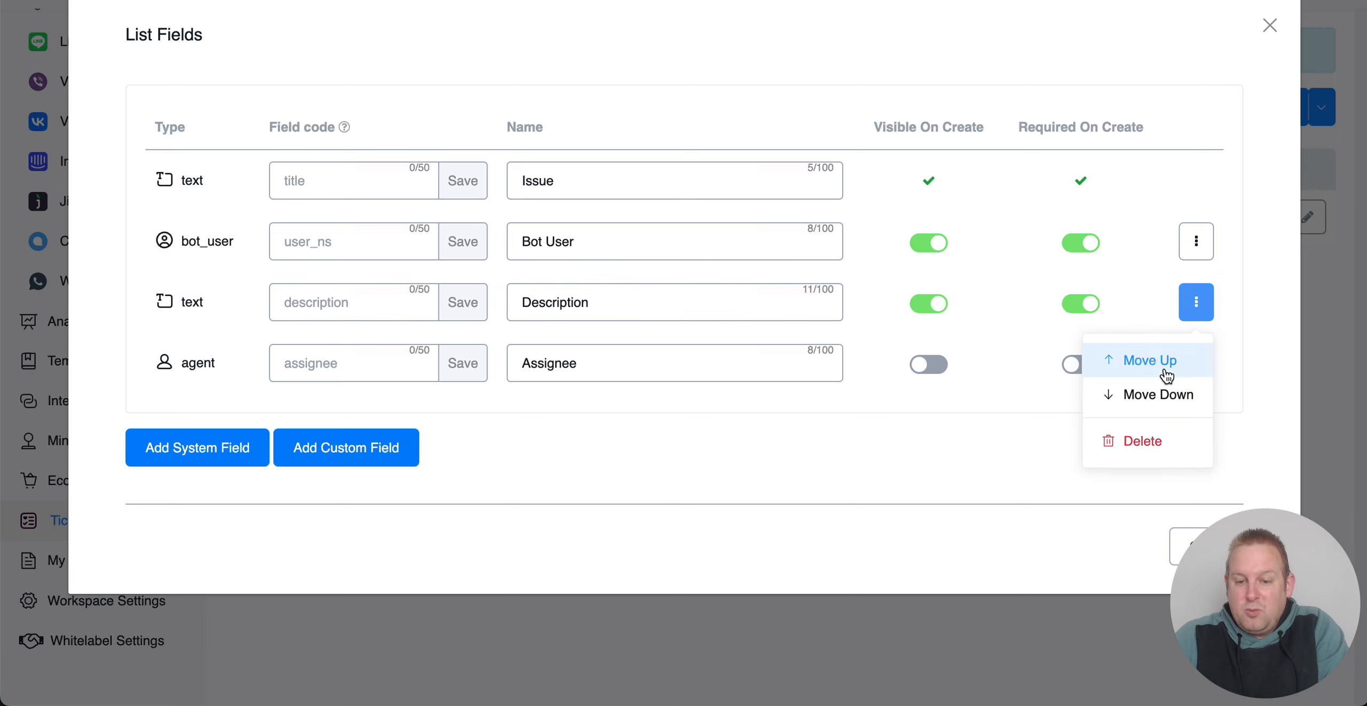
click(1166, 375)
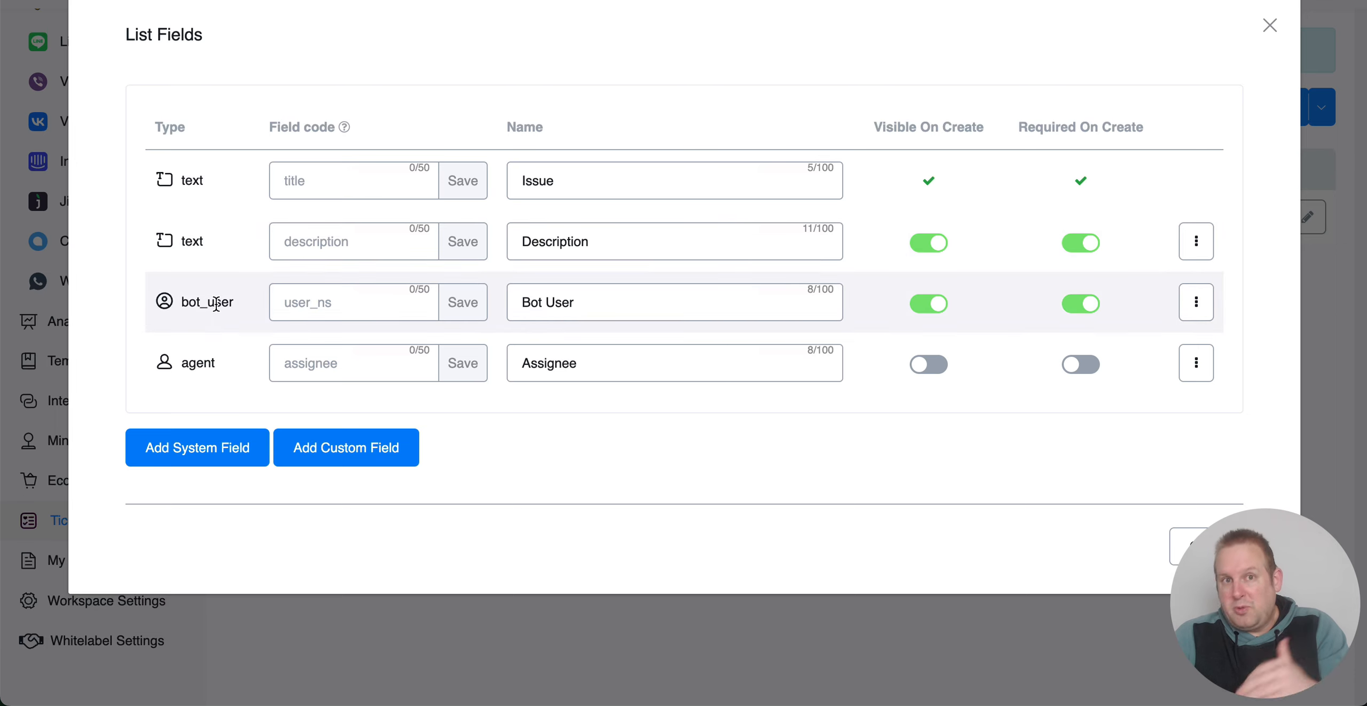
Step: Examine the Bot User field's name and code and the system and custom fields available for the list
click(572, 308)
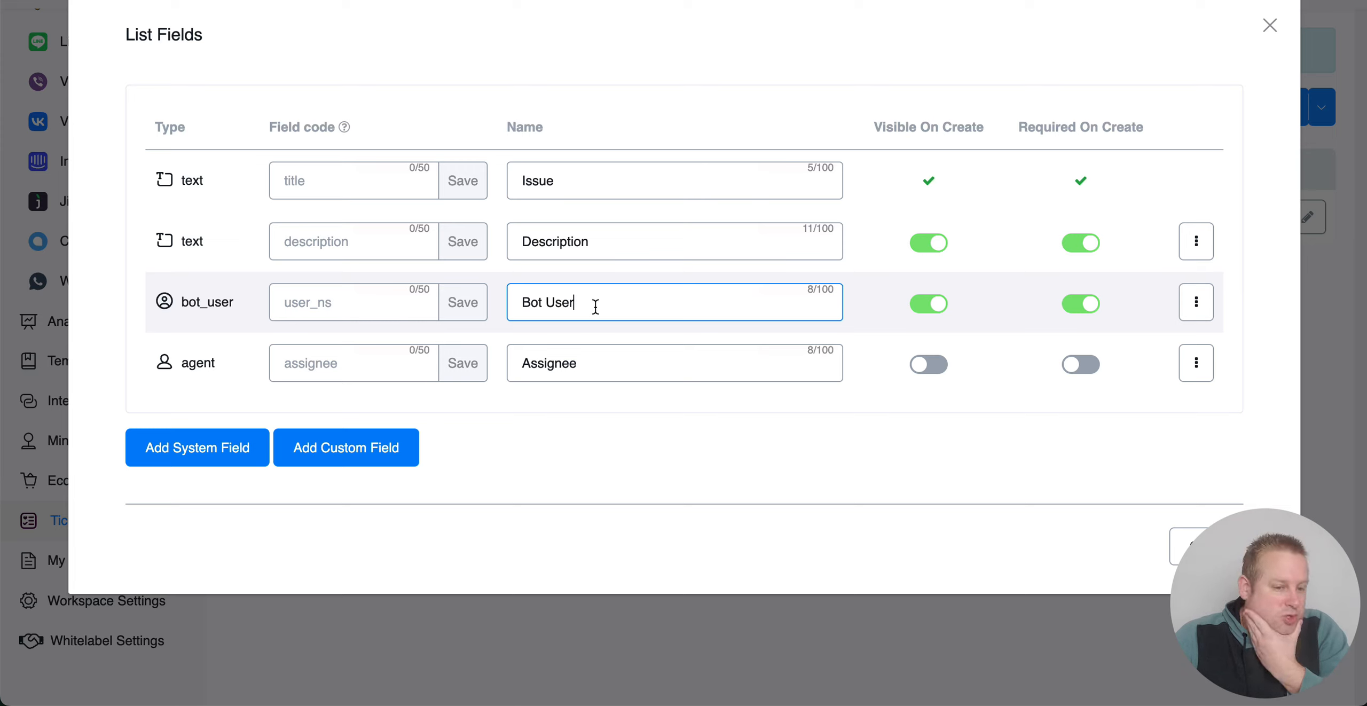
click(357, 297)
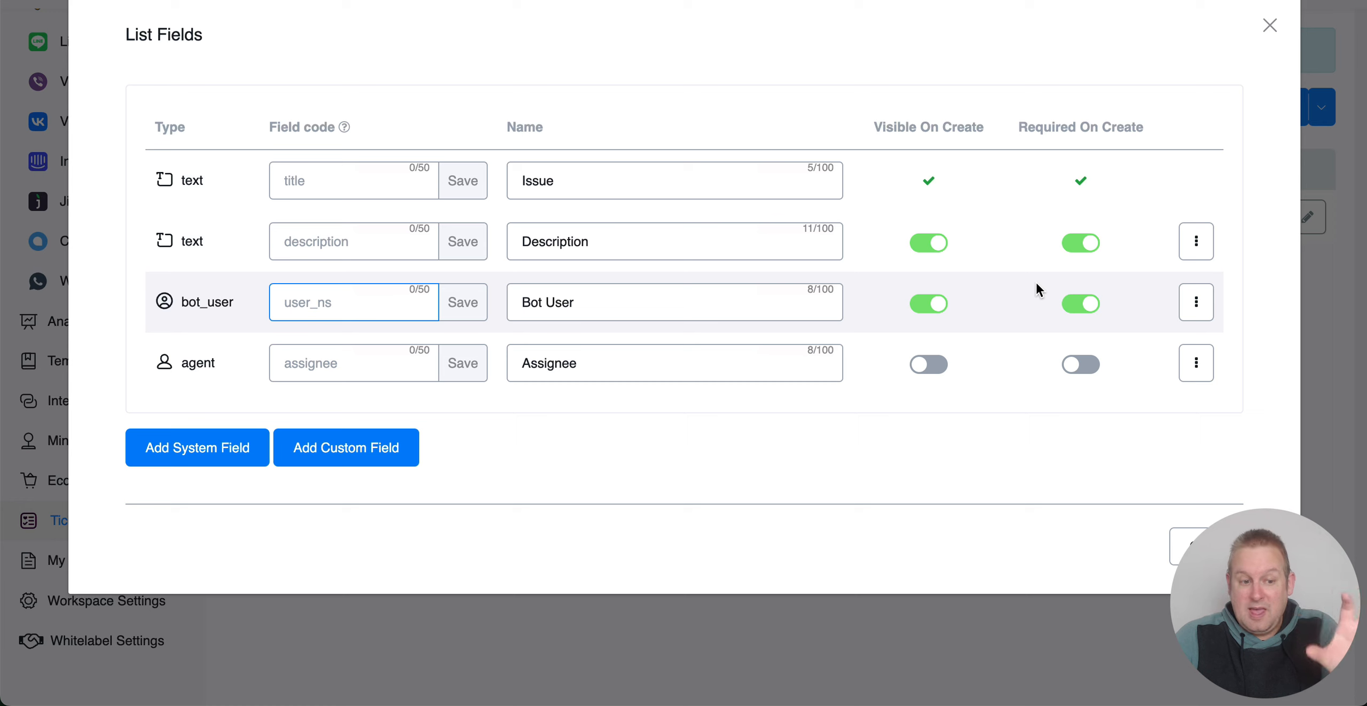
click(230, 463)
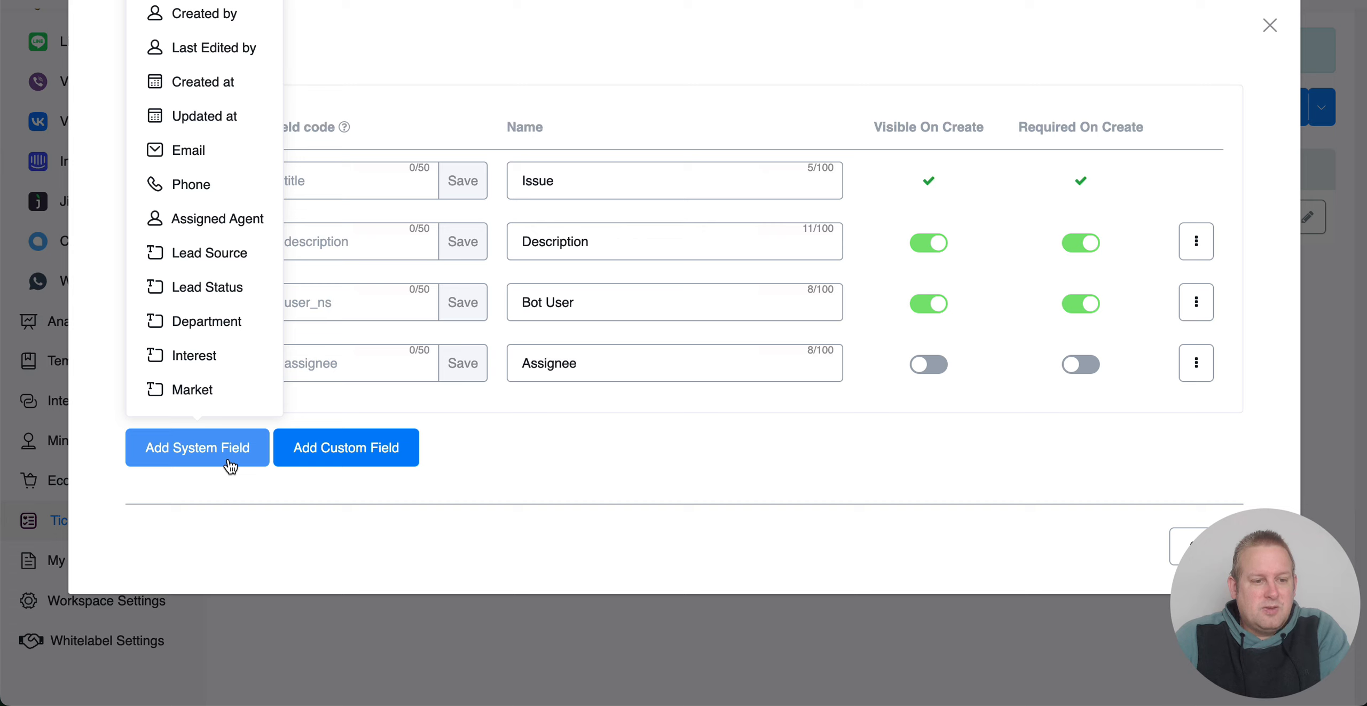
click(658, 428)
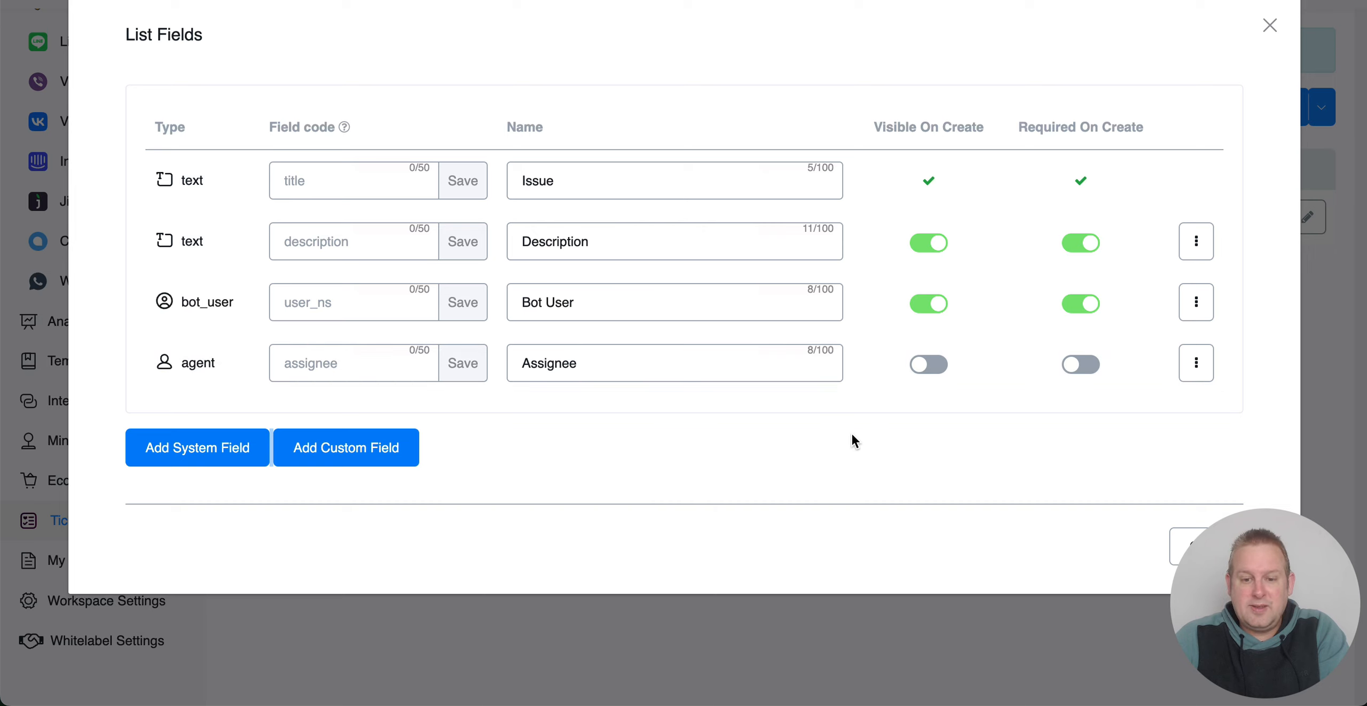
click(705, 362)
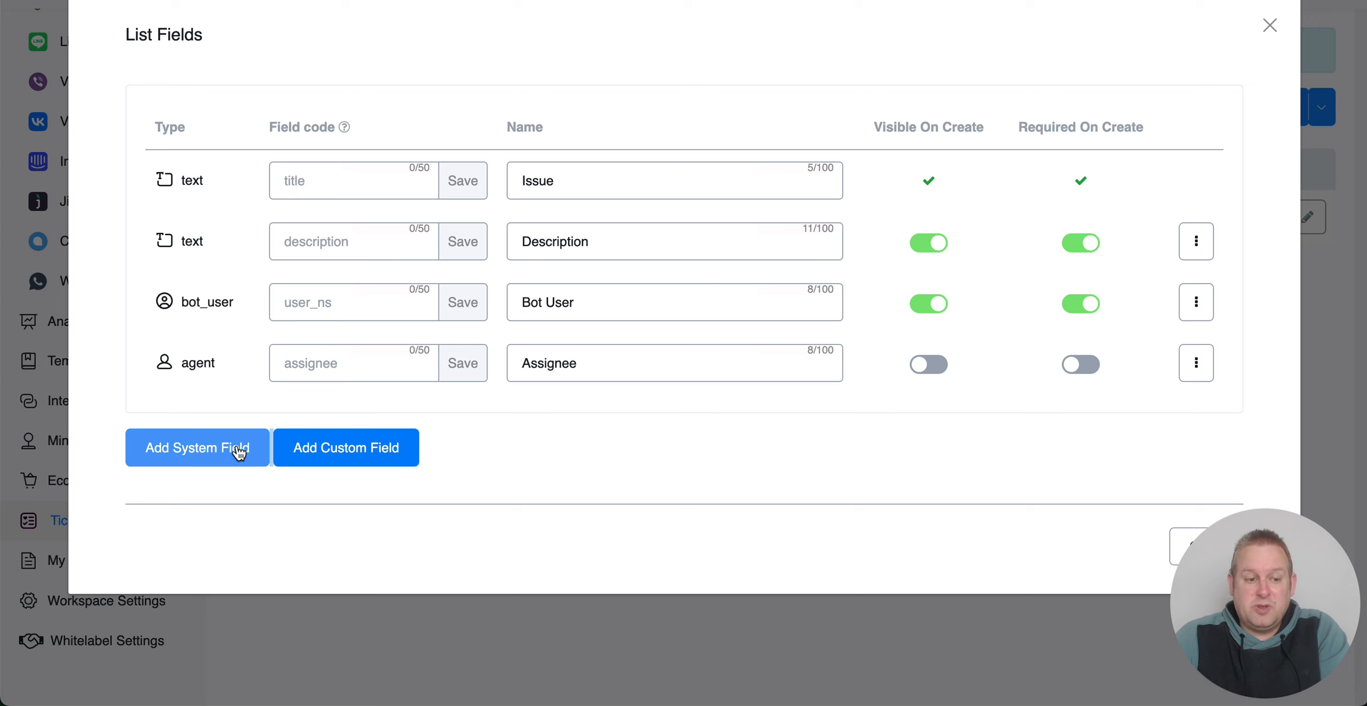
click(169, 458)
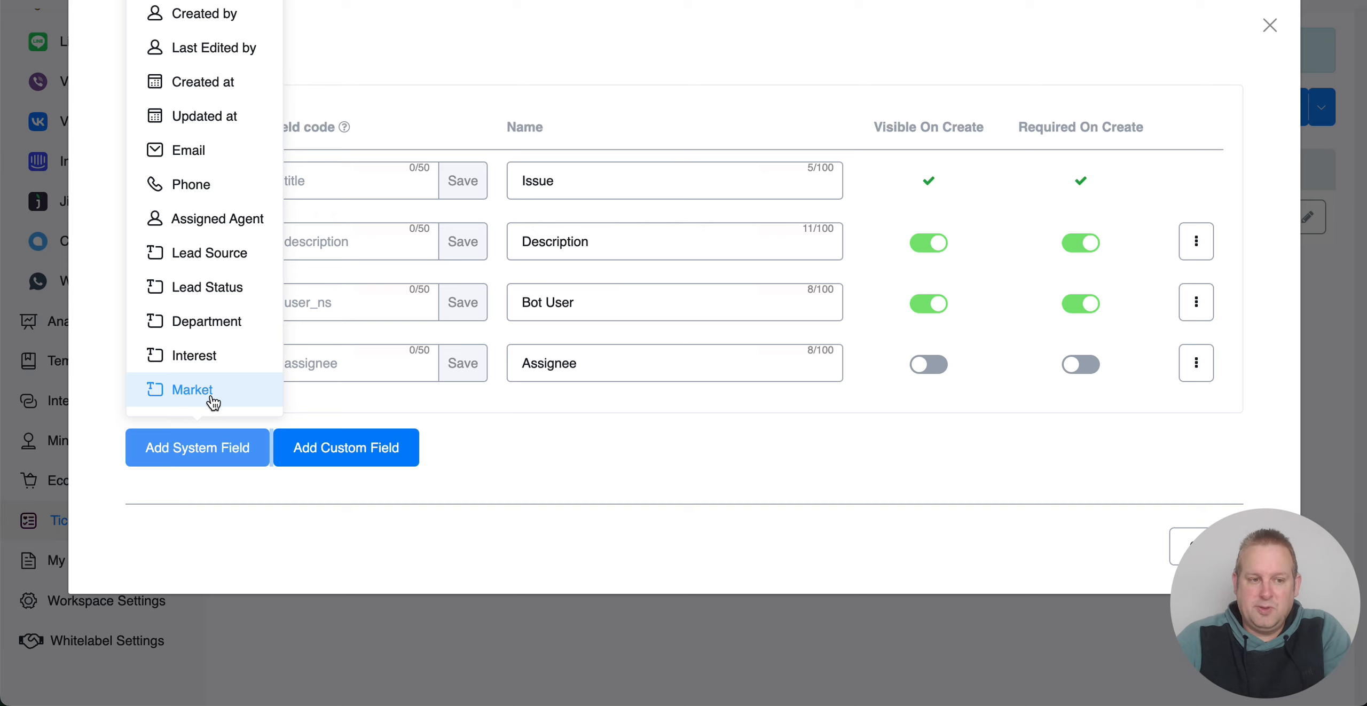
click(338, 453)
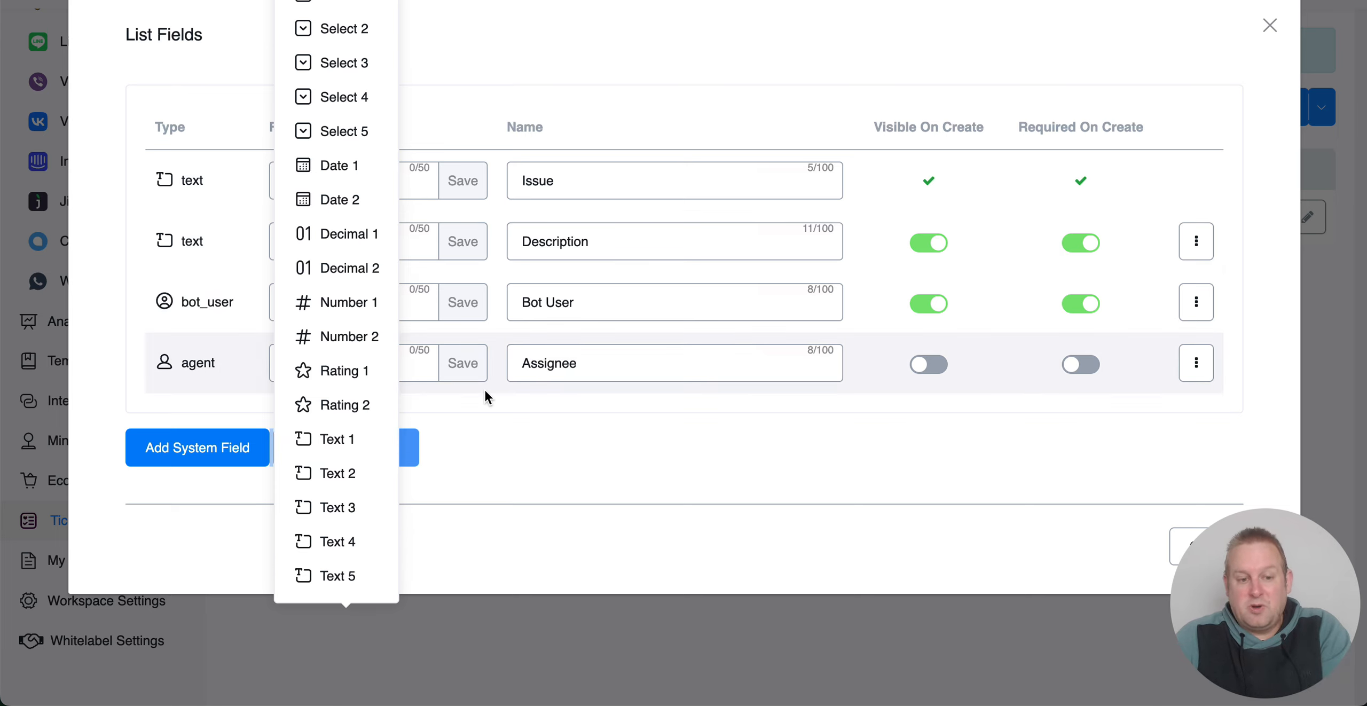
click(611, 407)
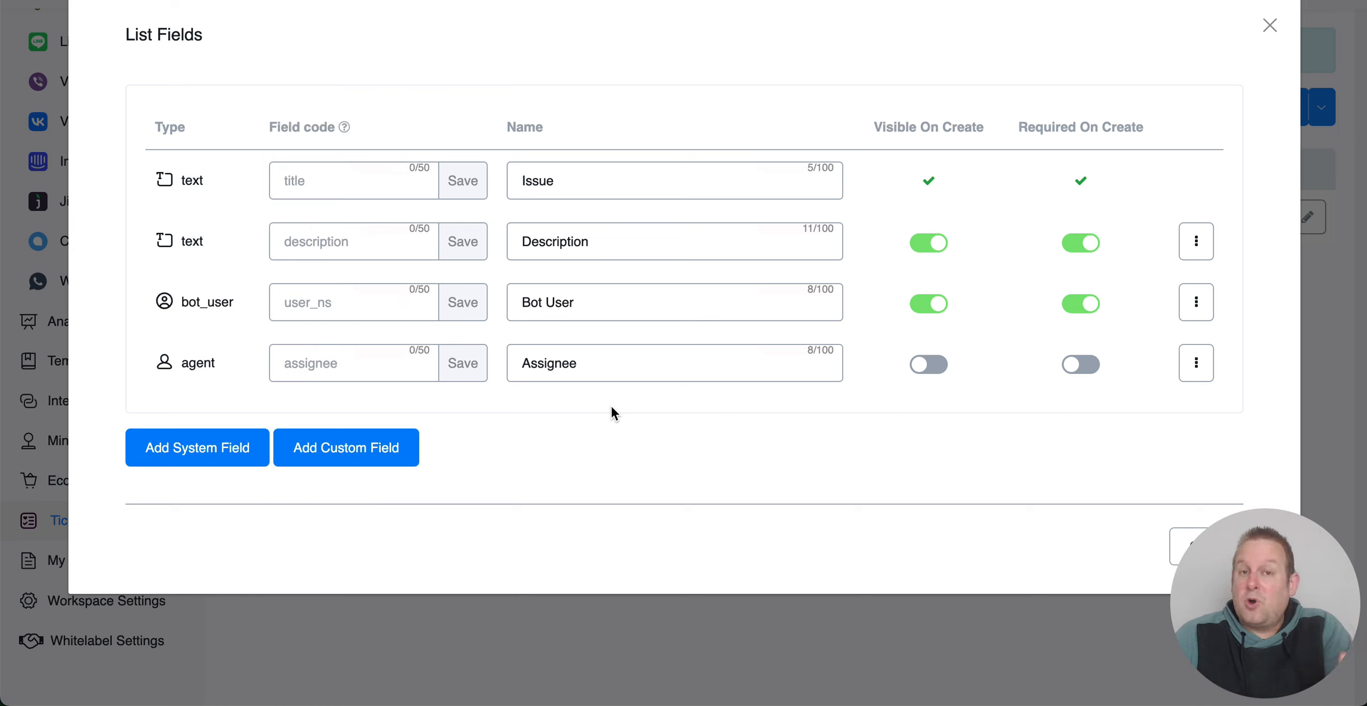
Step: Make the Assignee field visible and required on create
click(921, 365)
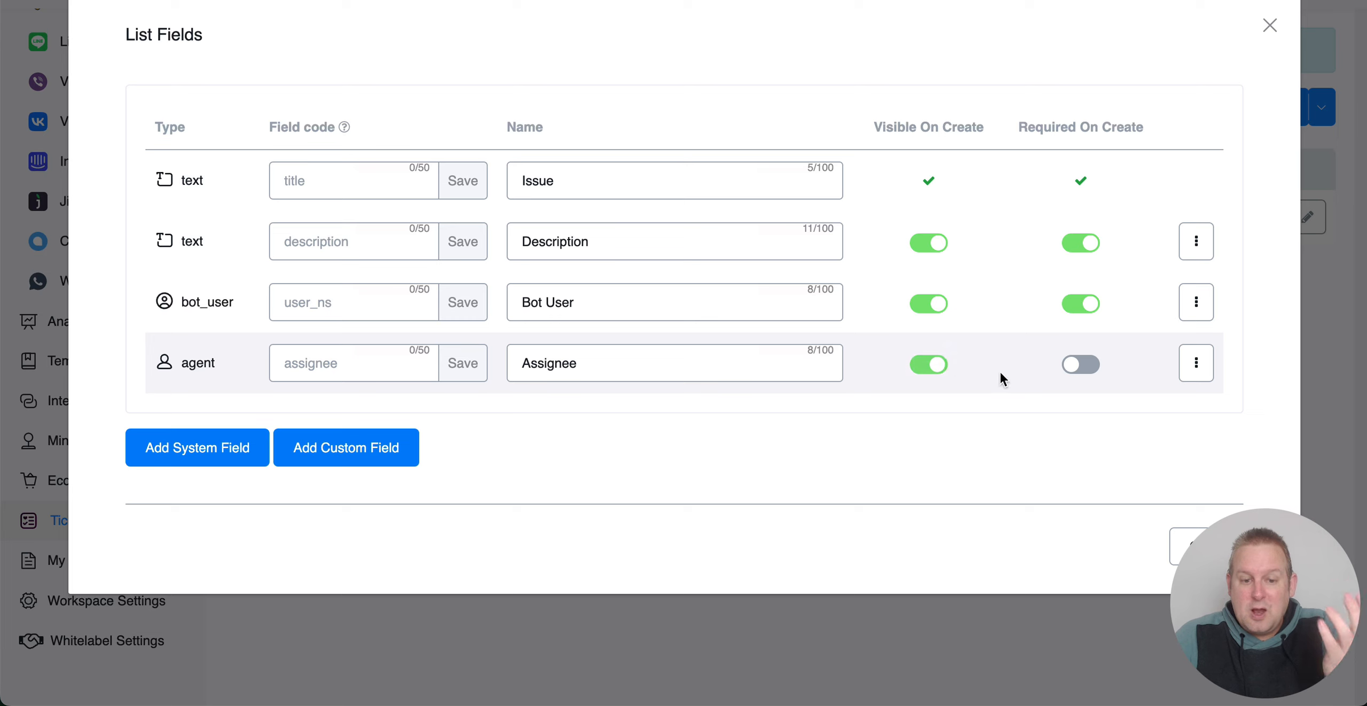
click(1090, 365)
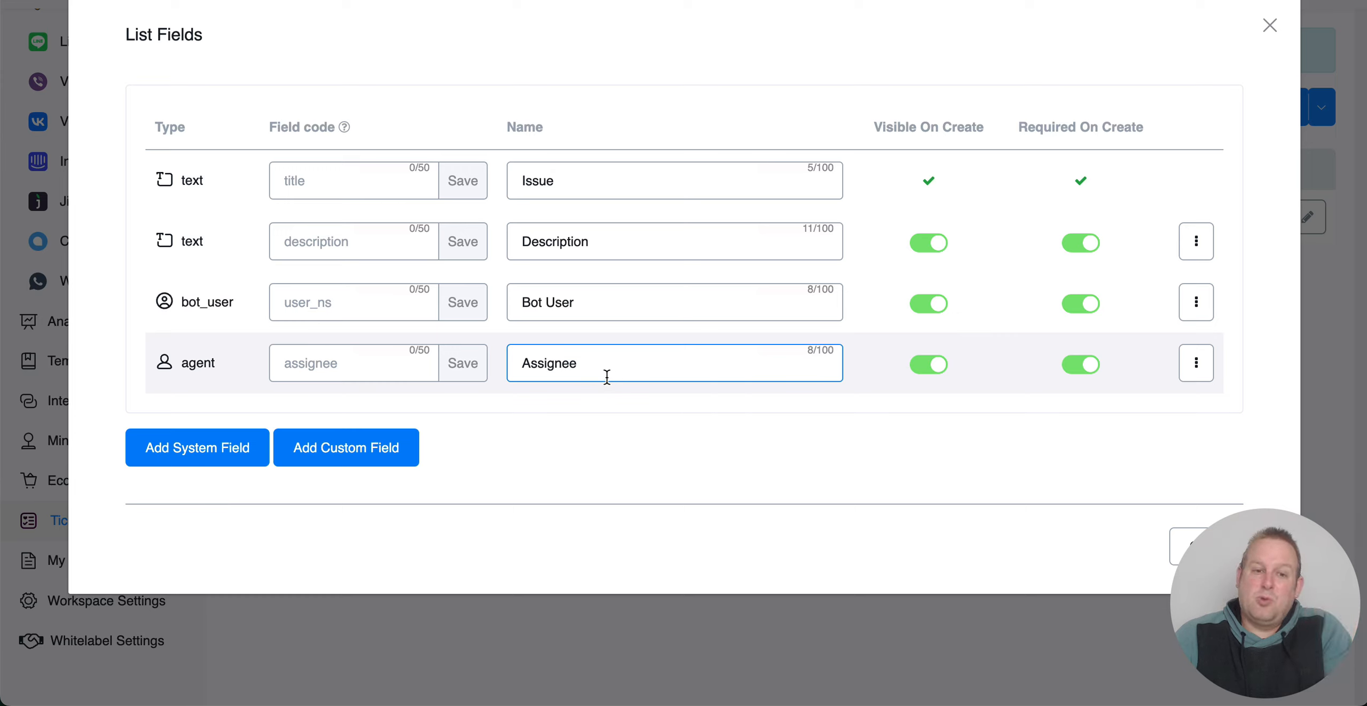
click(393, 459)
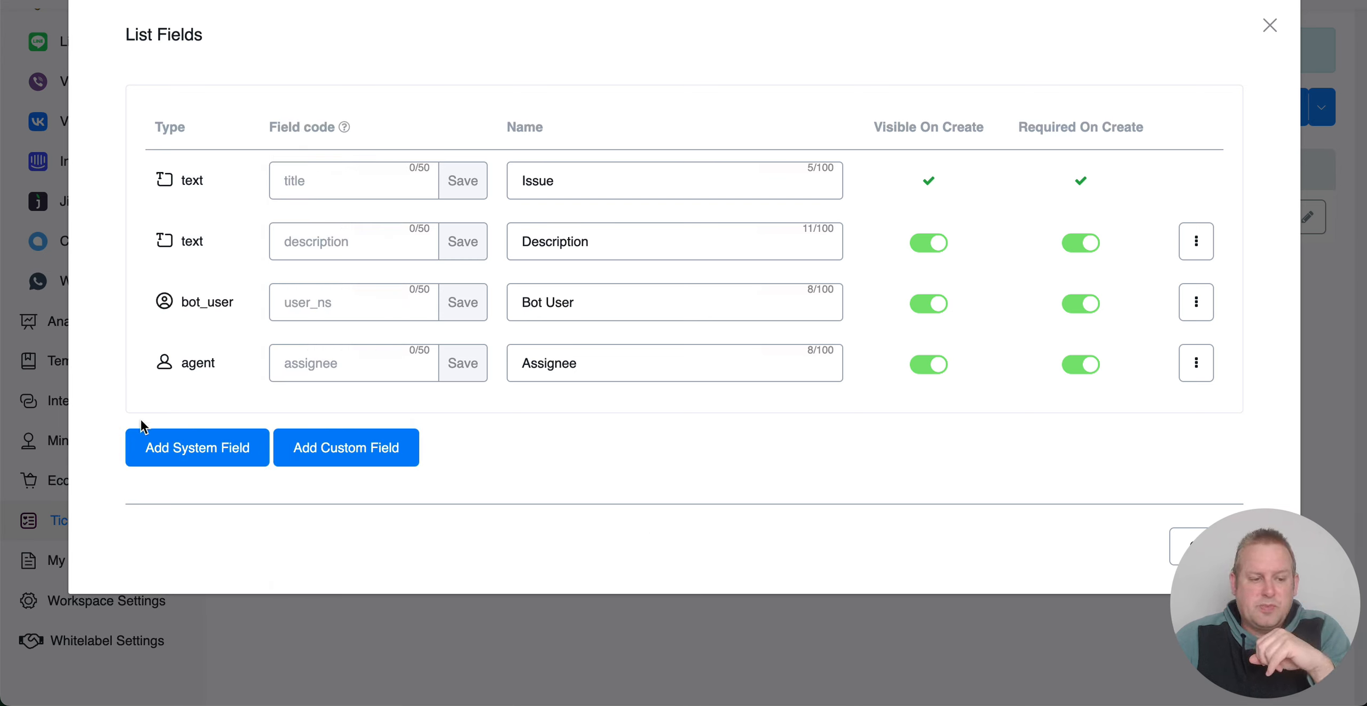
Step: Add the Created at system field to the list
click(161, 442)
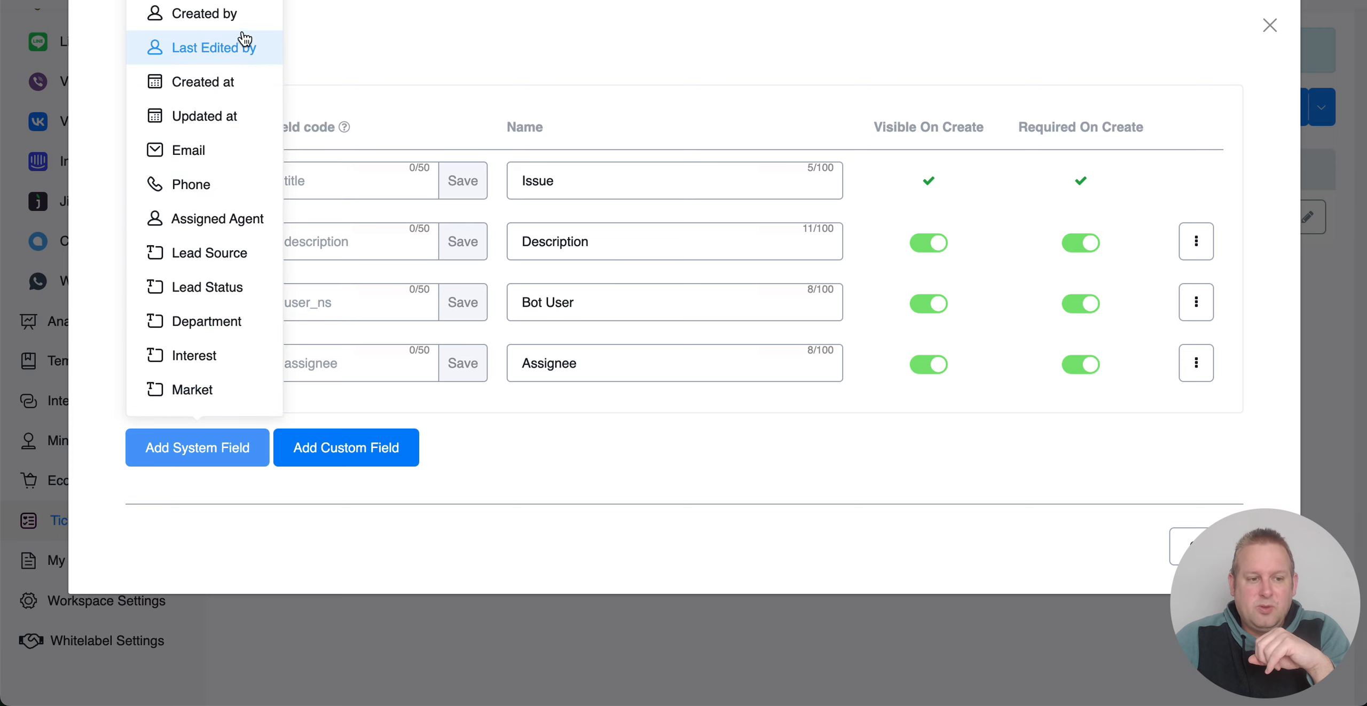
click(235, 84)
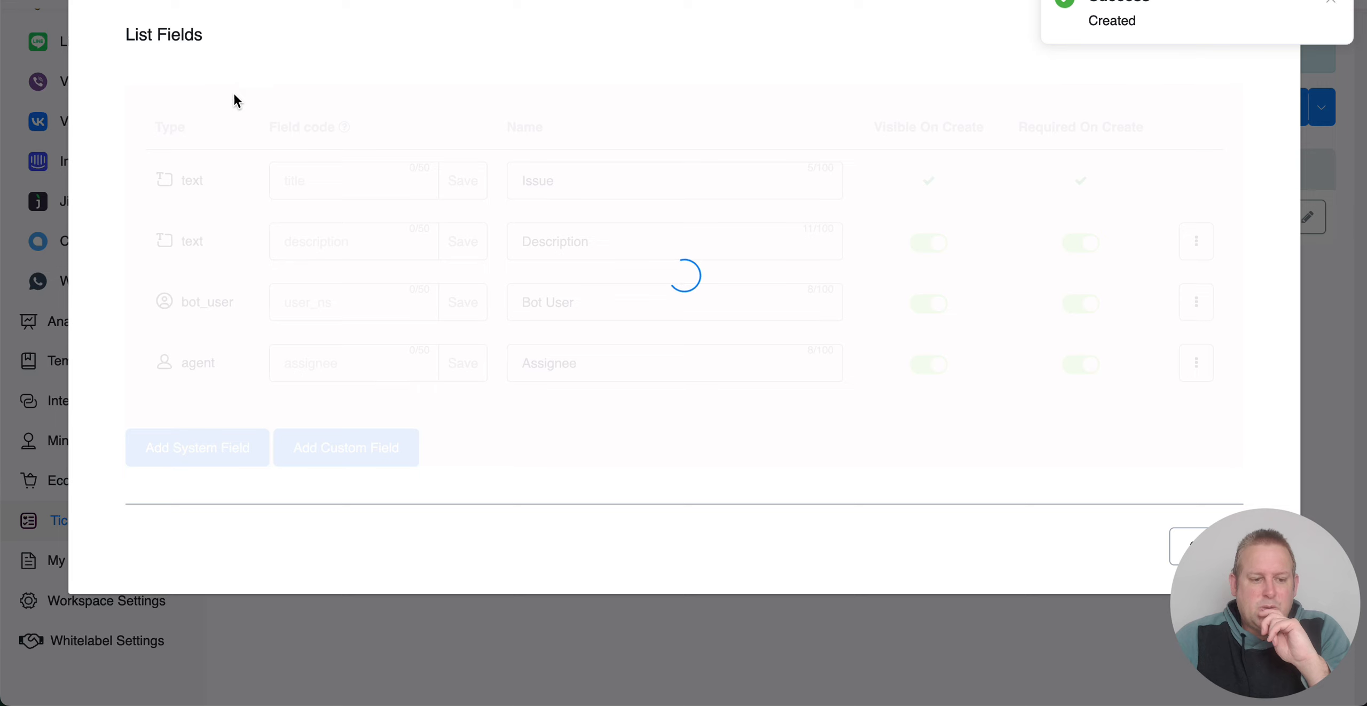
click(326, 418)
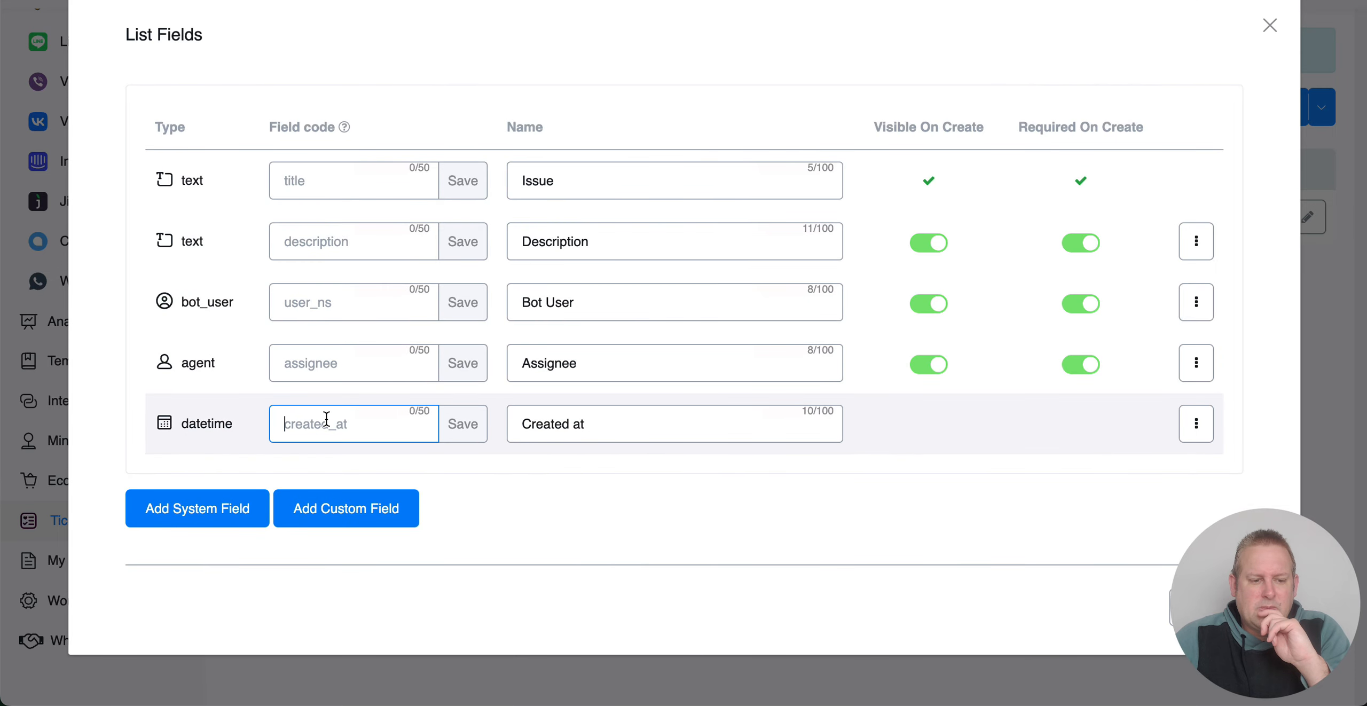
click(618, 432)
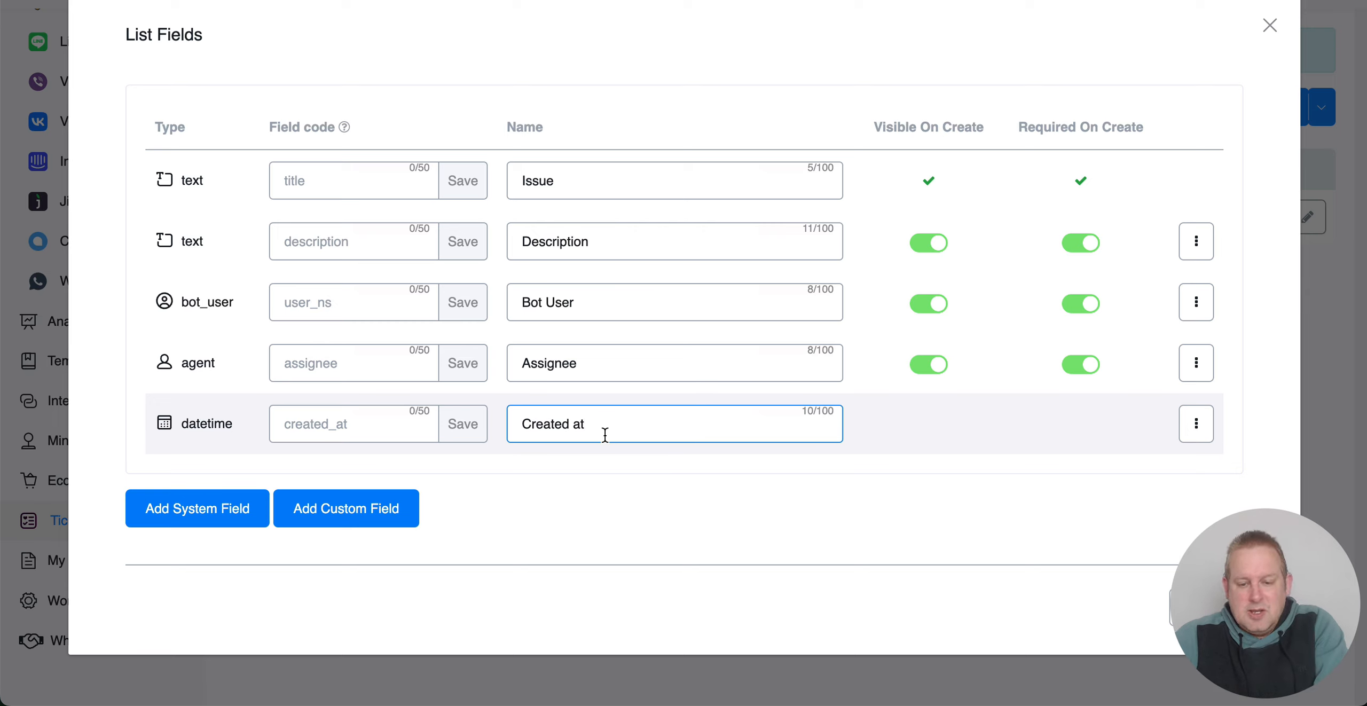
Step: Add the Email system field to the list
click(237, 515)
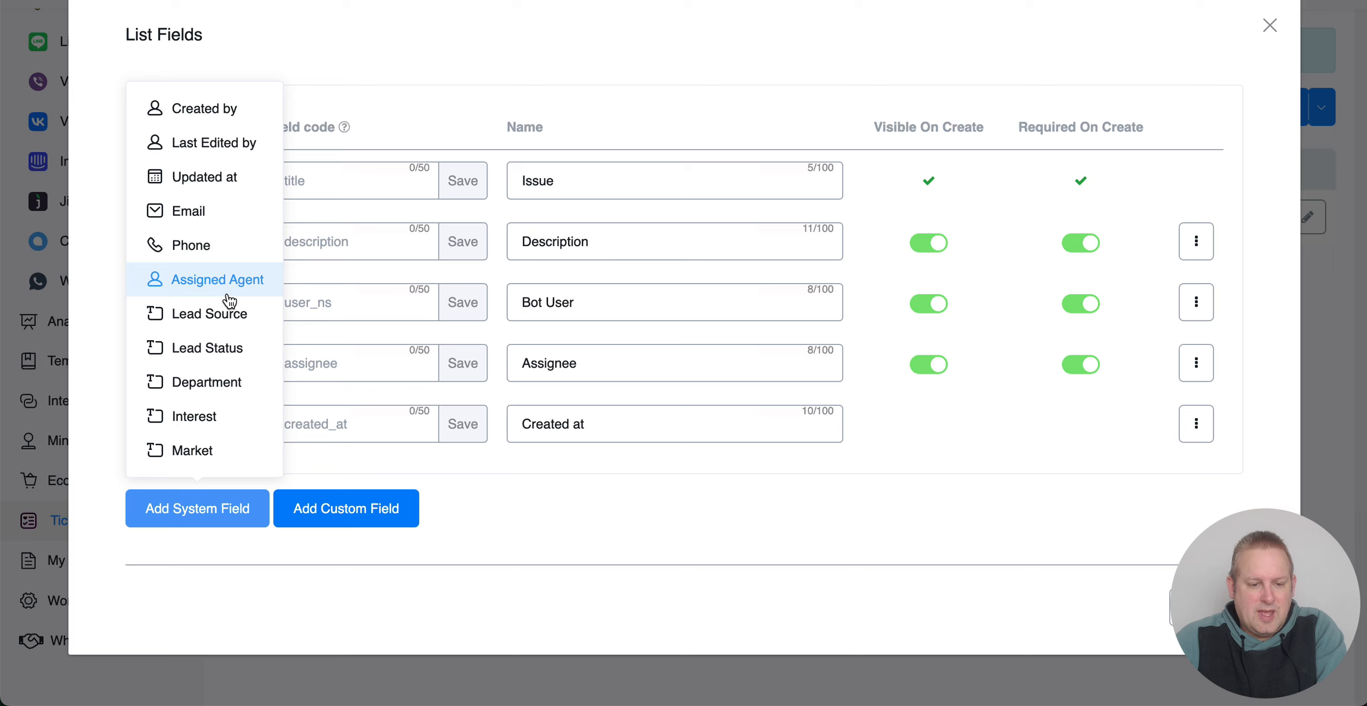
click(401, 376)
click(336, 422)
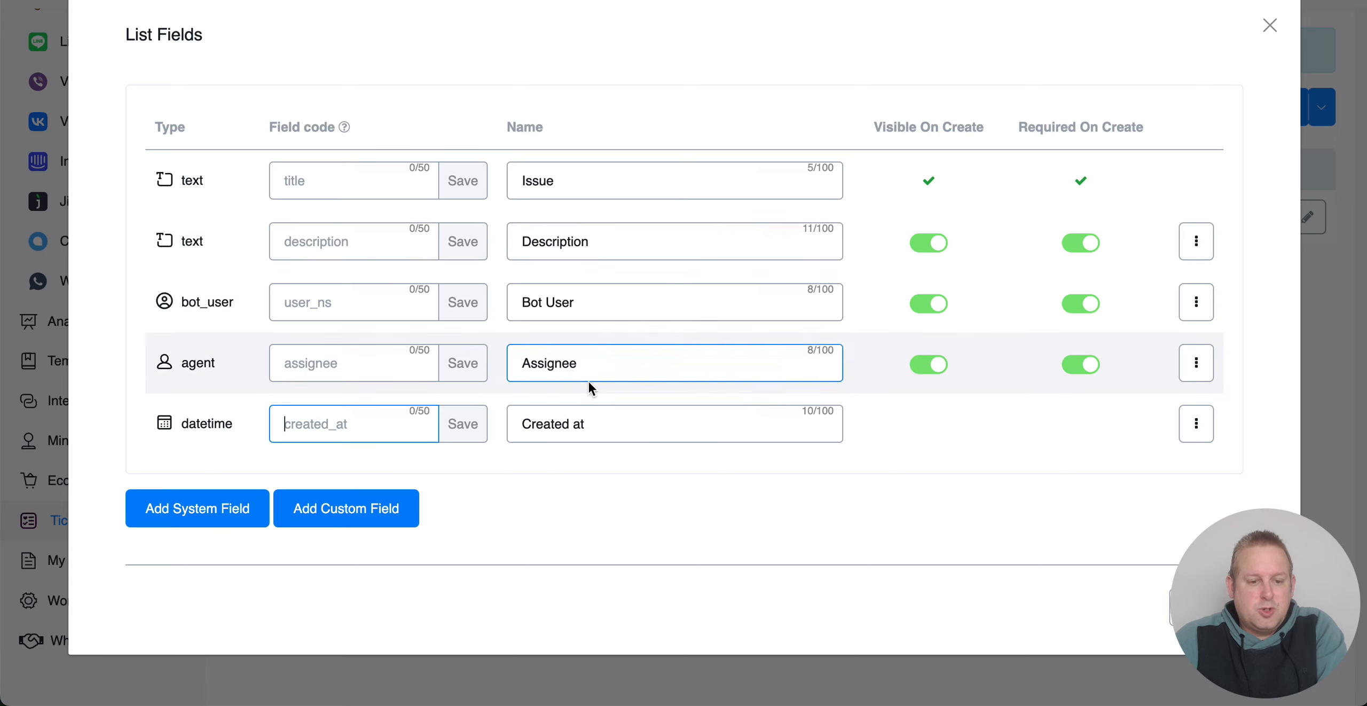
click(220, 493)
click(182, 213)
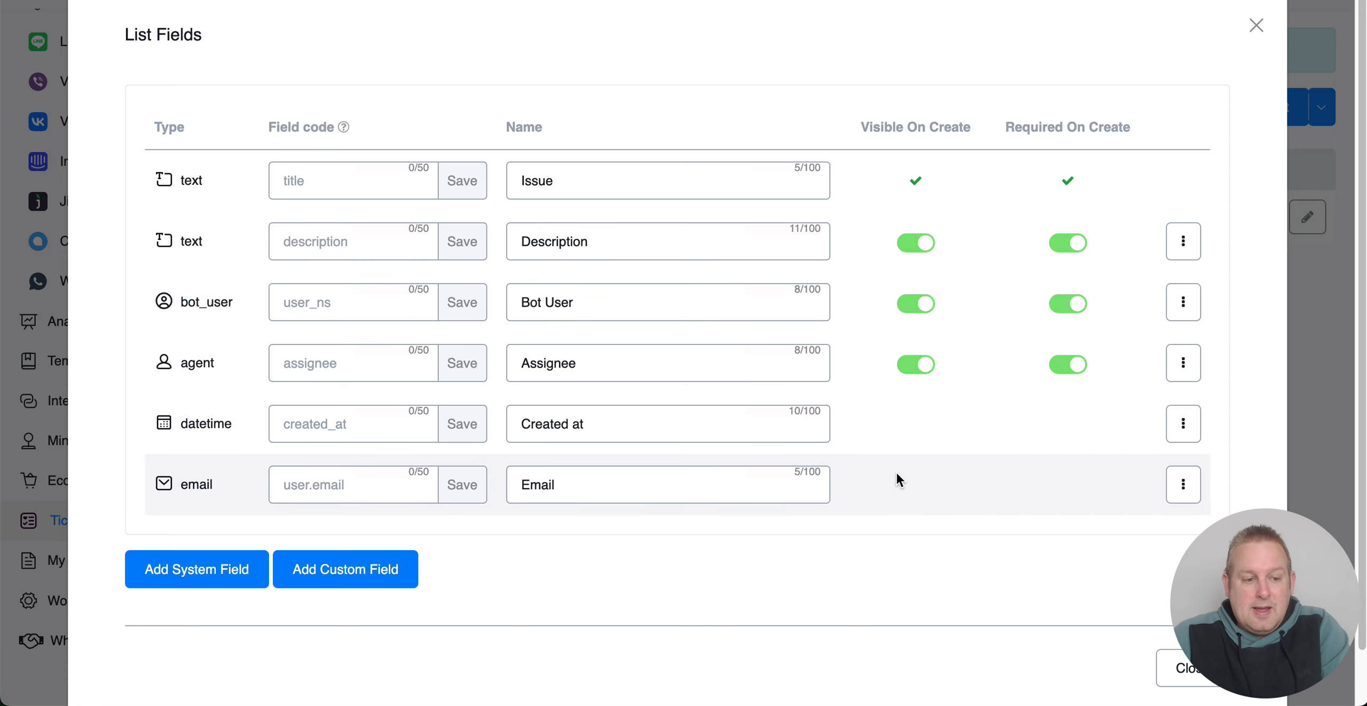
Step: Move the Email field up until it sits directly below Description
click(1186, 483)
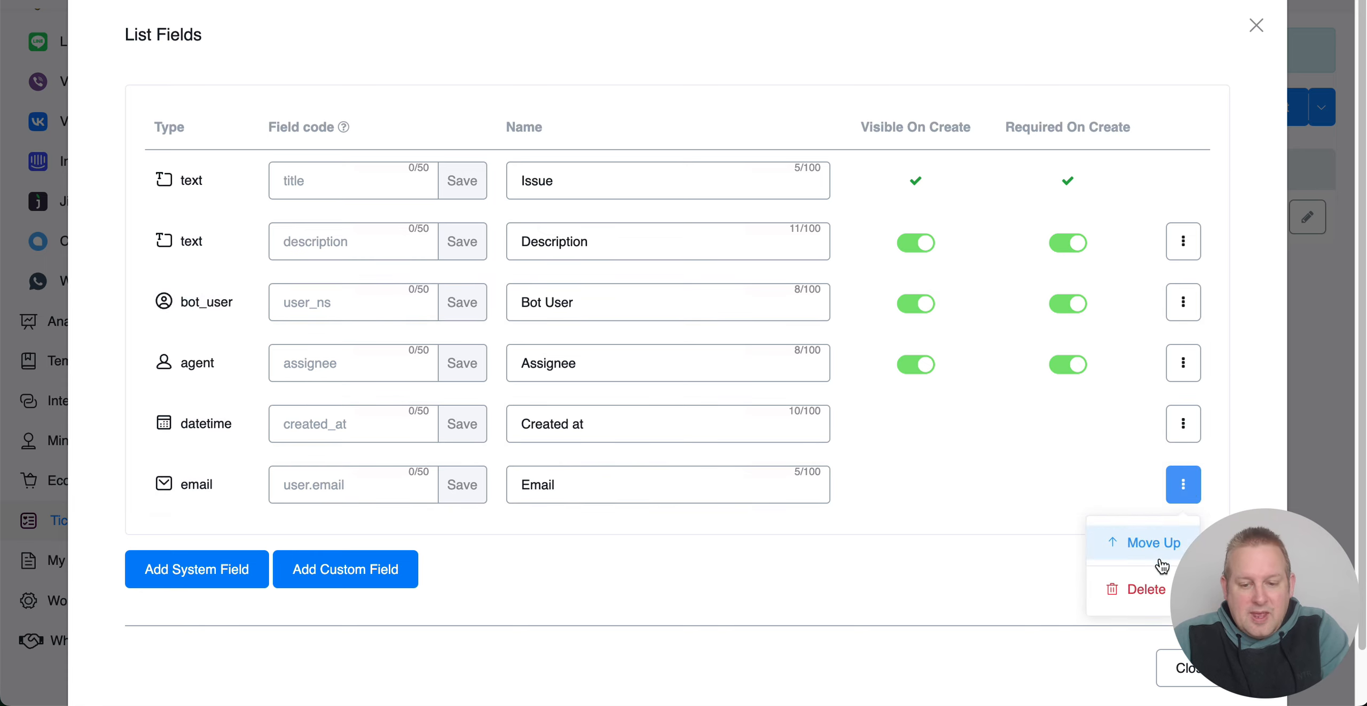
click(1156, 543)
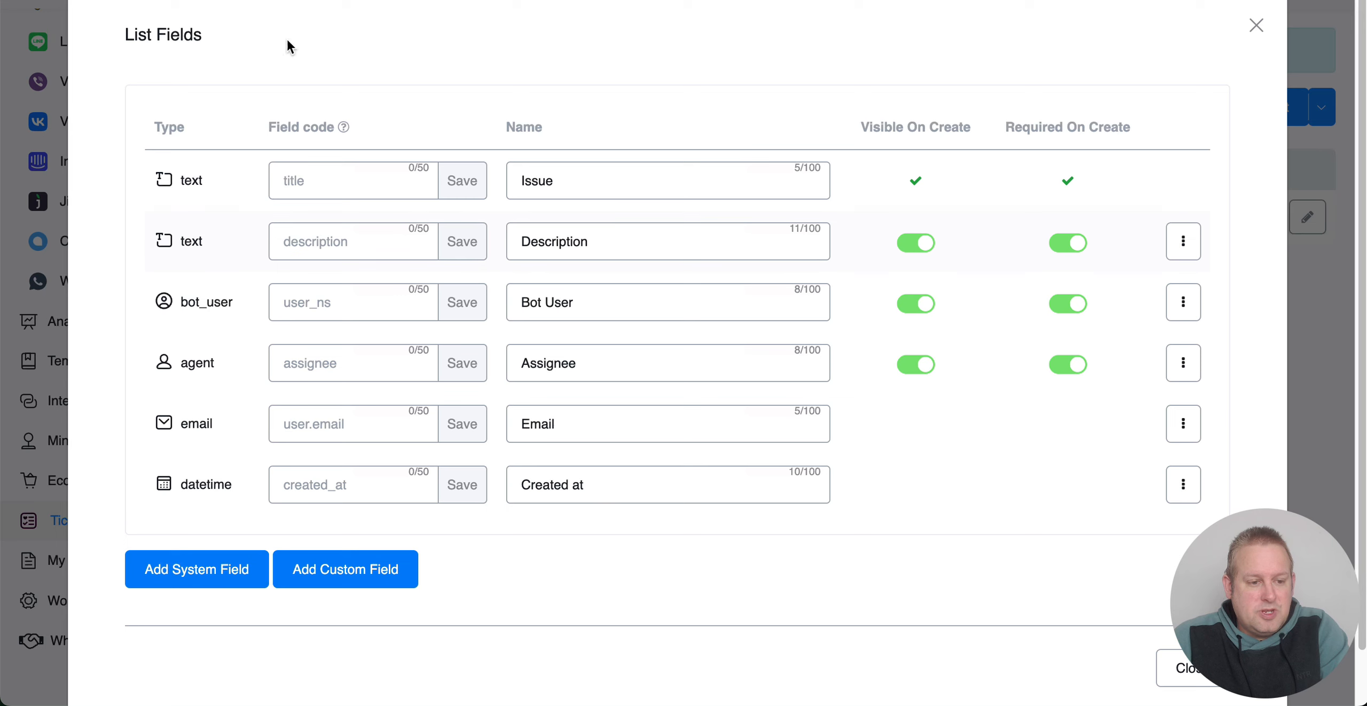
click(1183, 423)
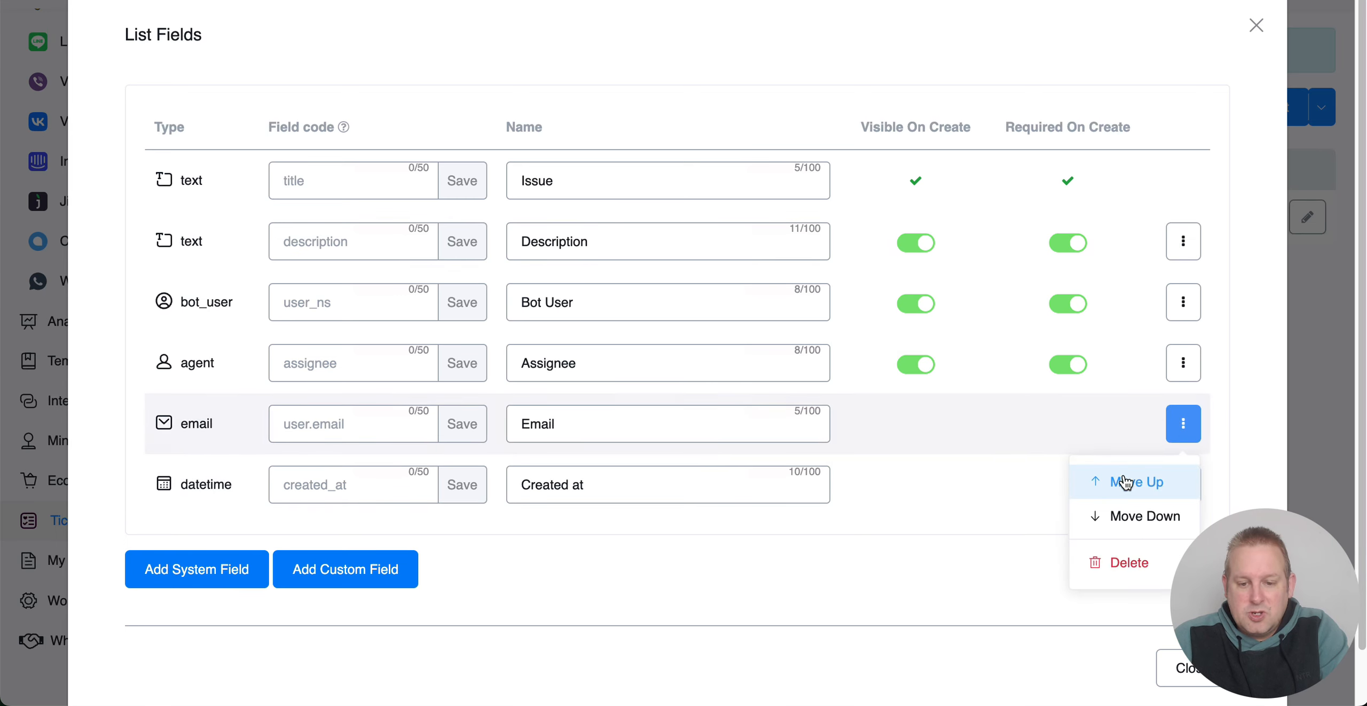
click(1128, 480)
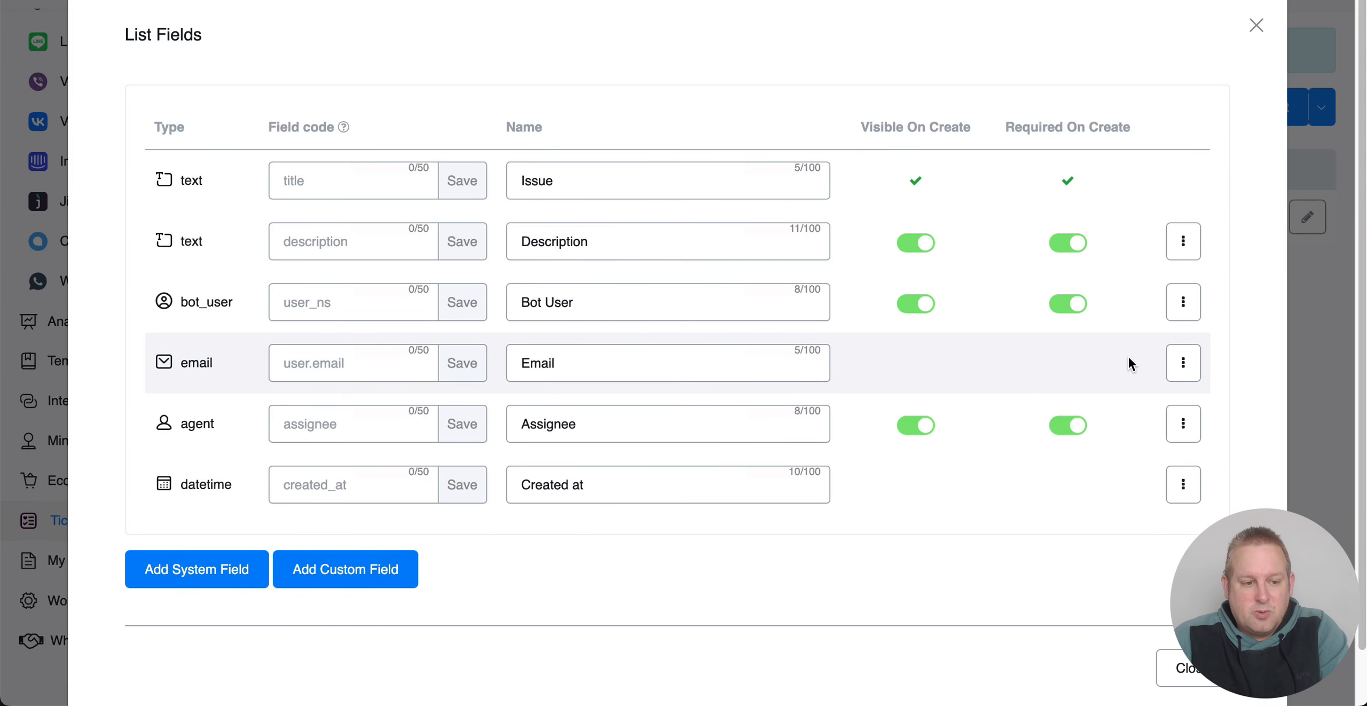
click(1183, 365)
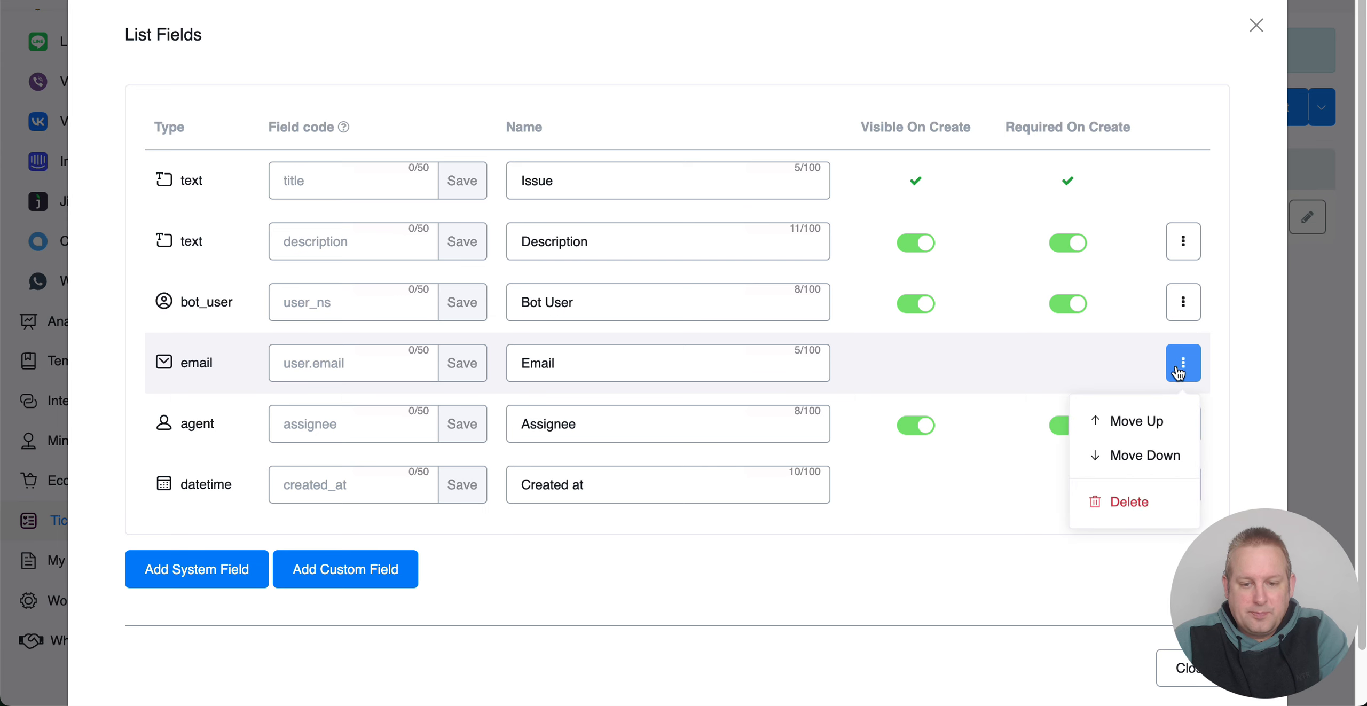
click(1143, 423)
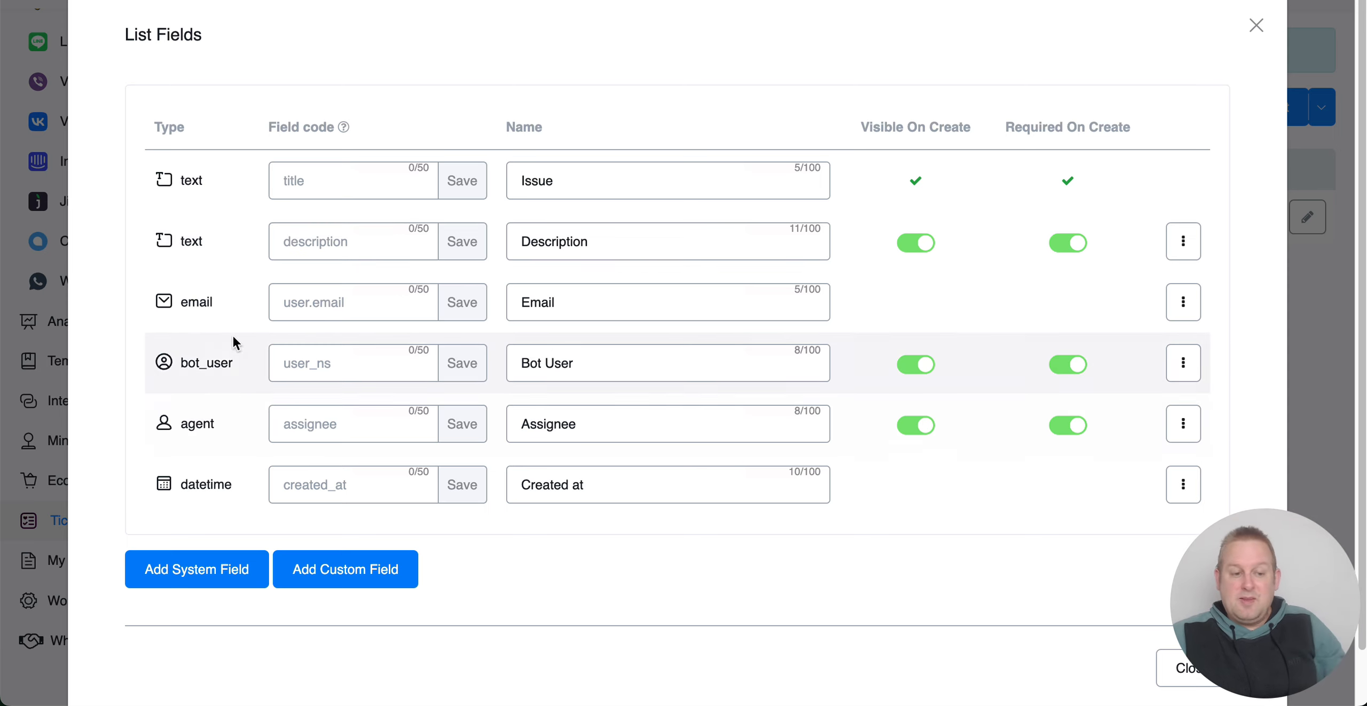
Step: Add the Select 1 custom field and enter priority as its field code
click(359, 571)
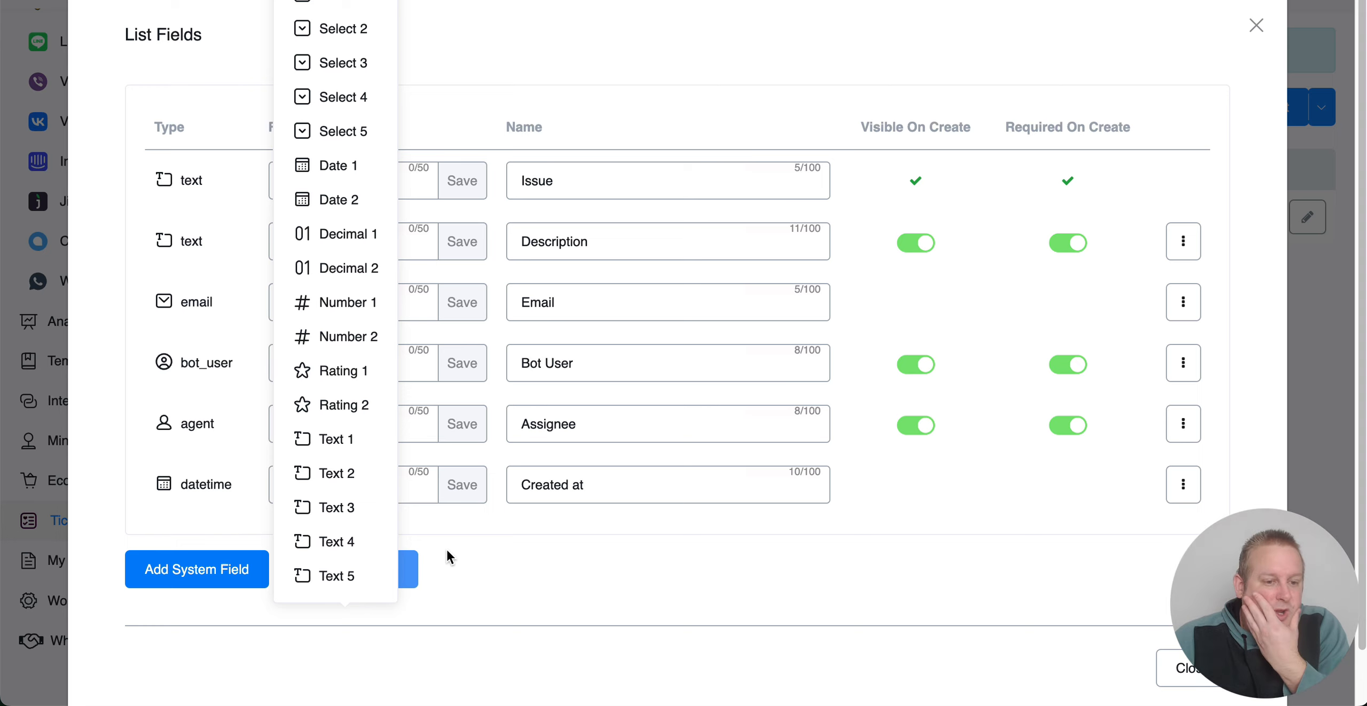
click(337, 7)
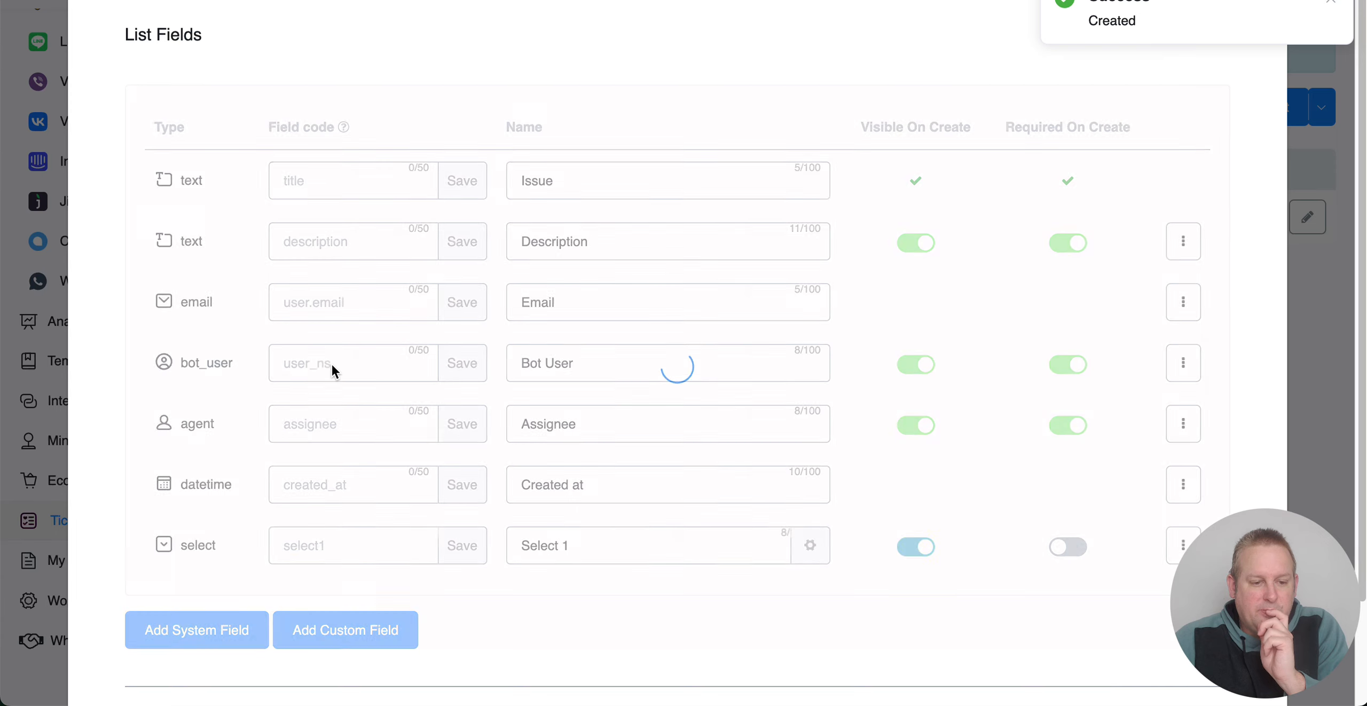
click(350, 550)
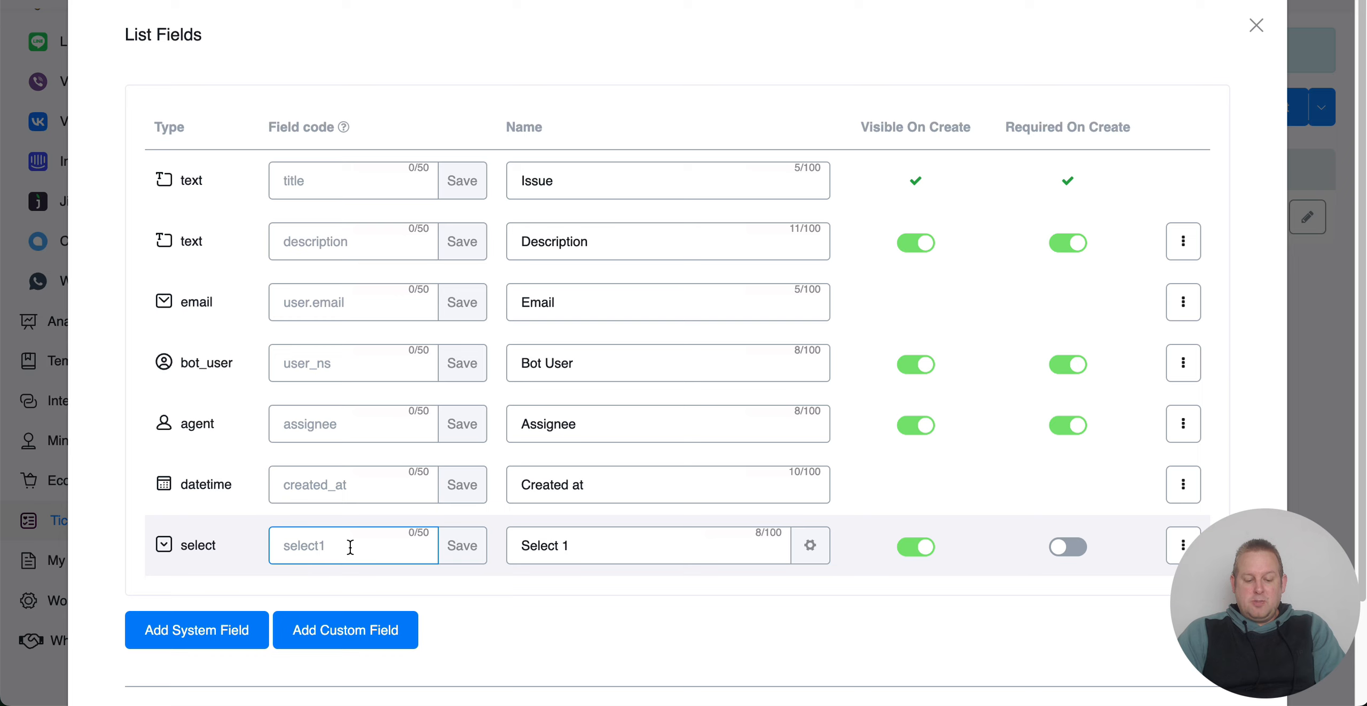
text(priority)
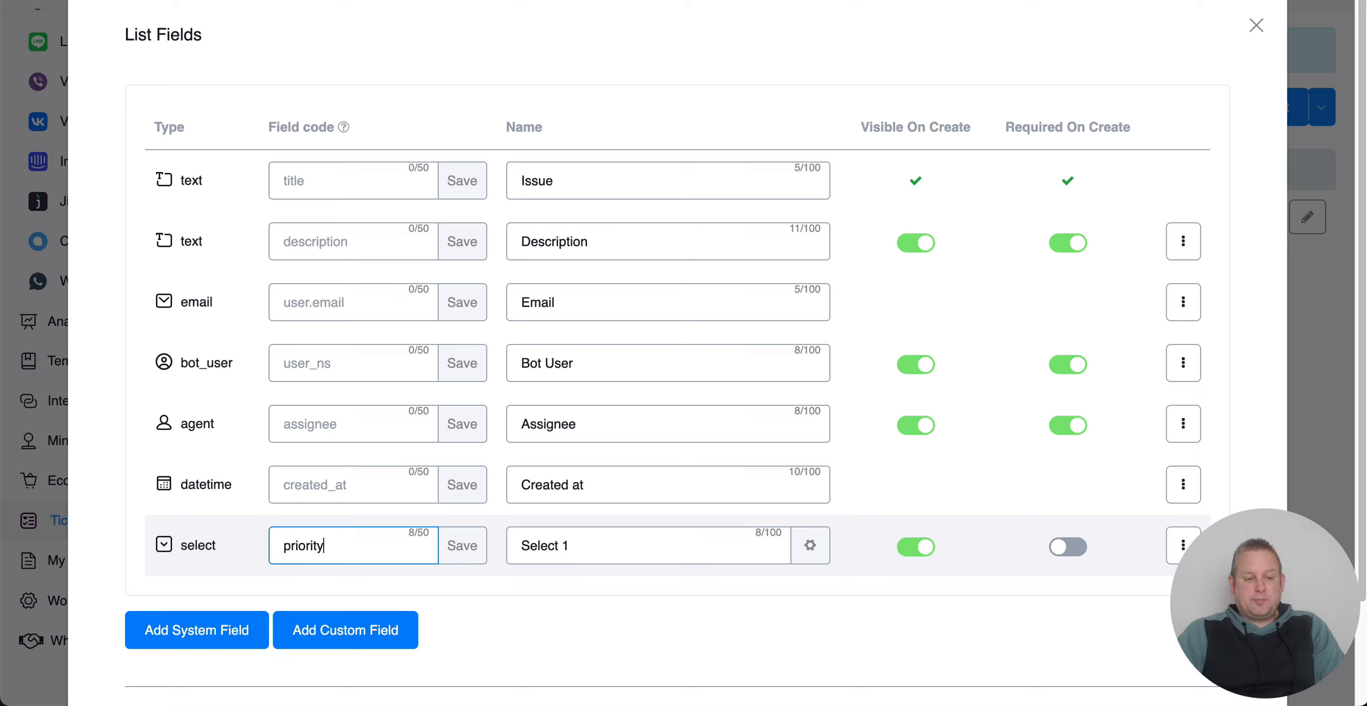
Step: Rename the Select 1 field as Priority
click(597, 545)
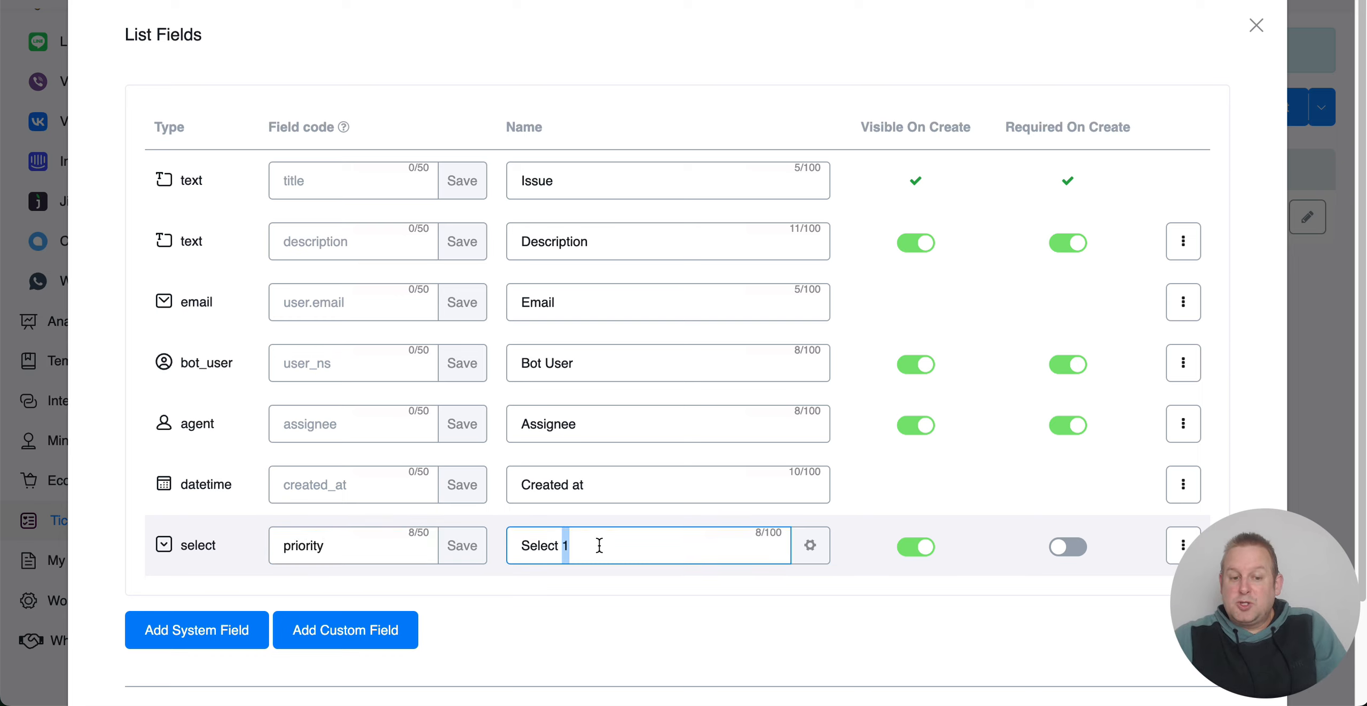
triple_click(602, 545)
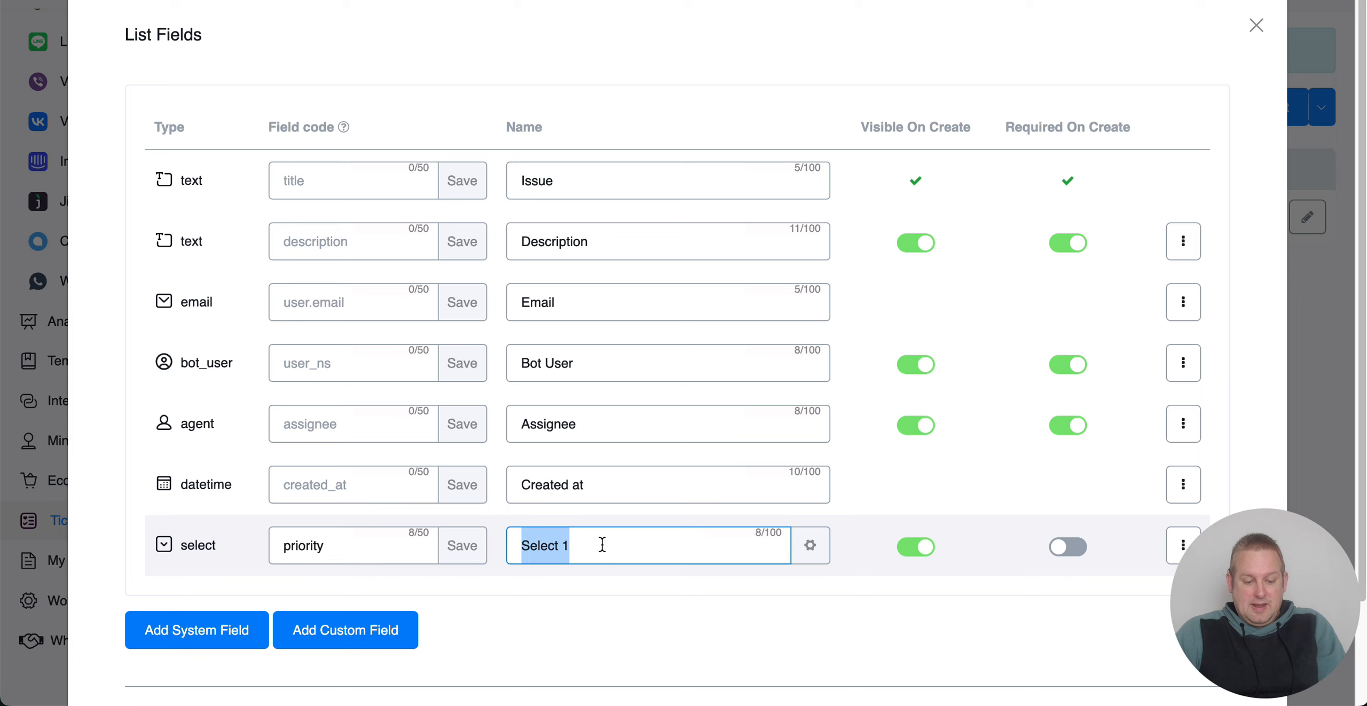
text(Priority)
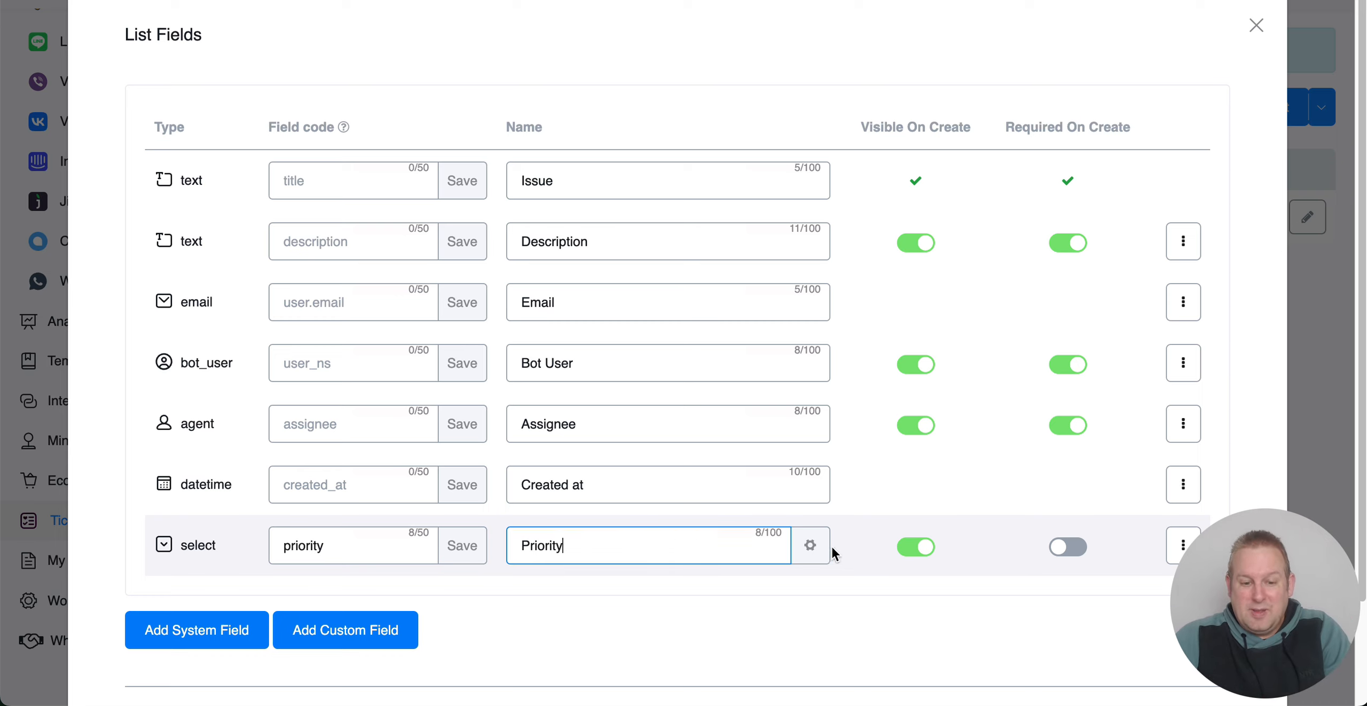
Step: Open the option settings of the Priority field and choose Blue as the color for the first option
click(809, 547)
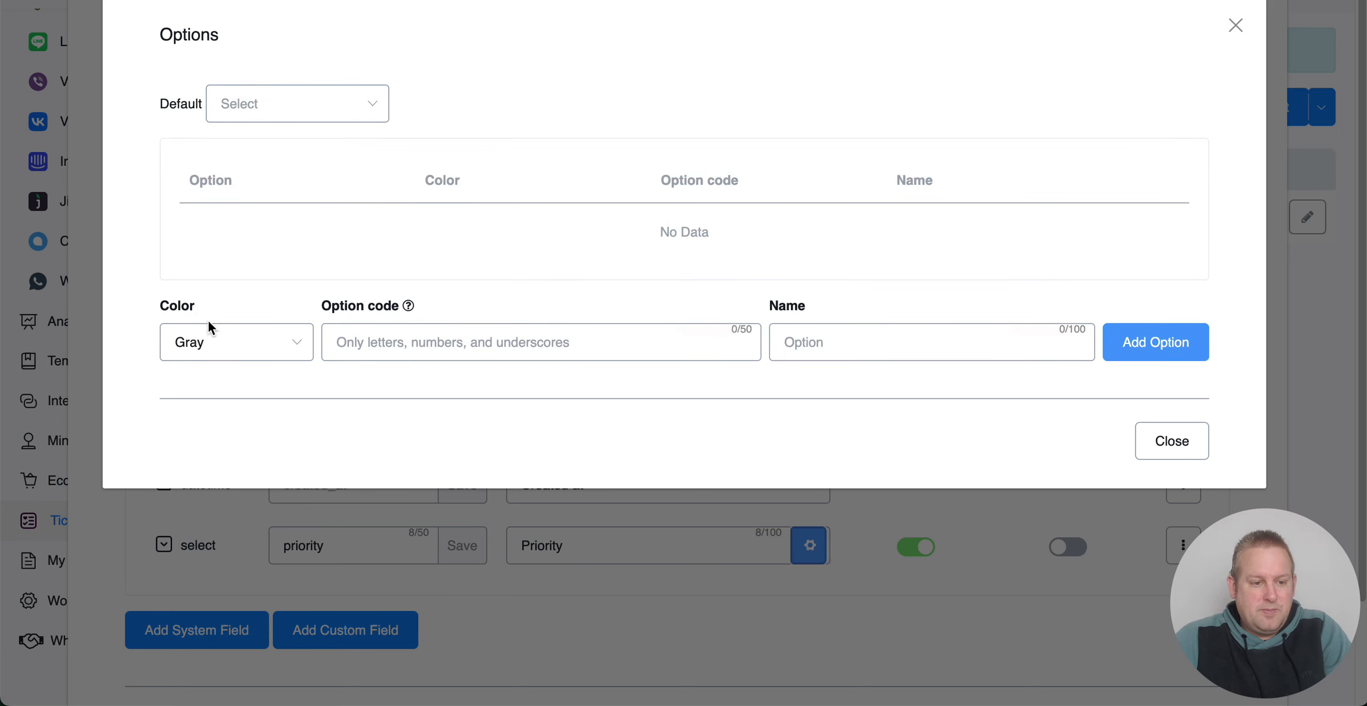
click(240, 352)
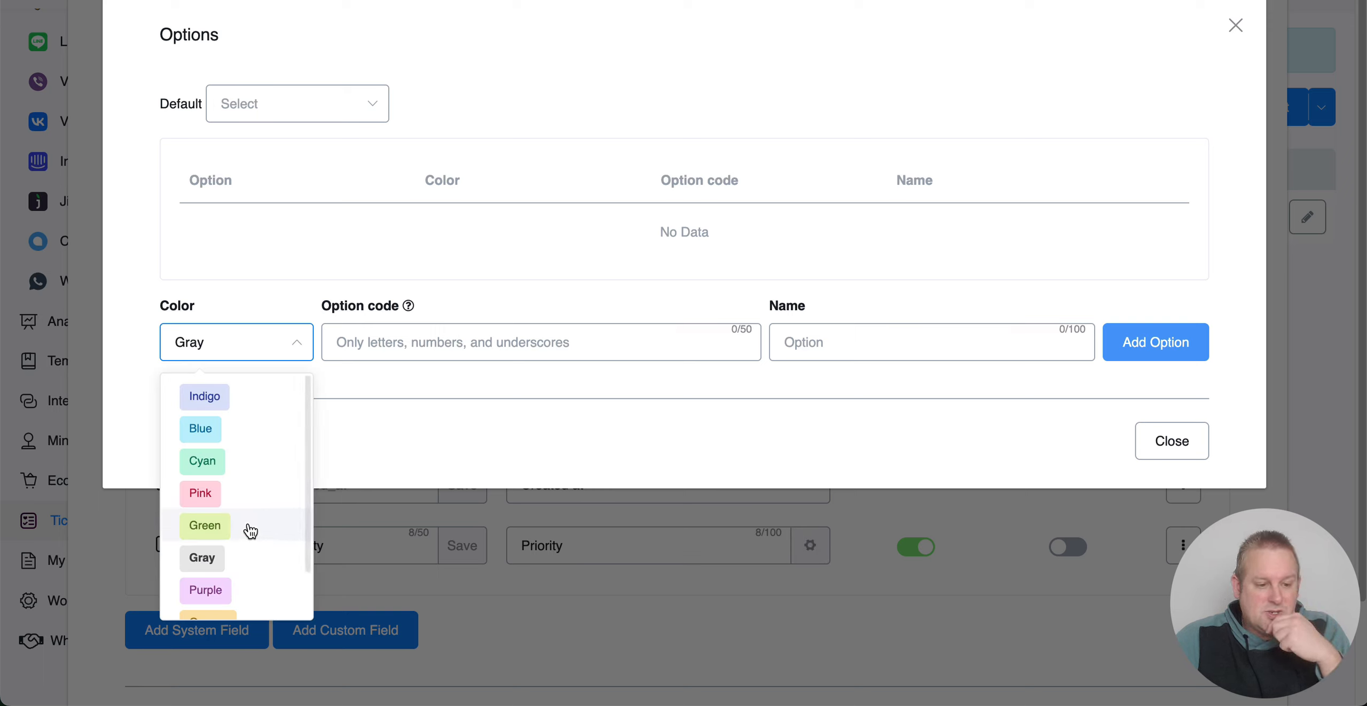
scroll(250, 529, down, 2)
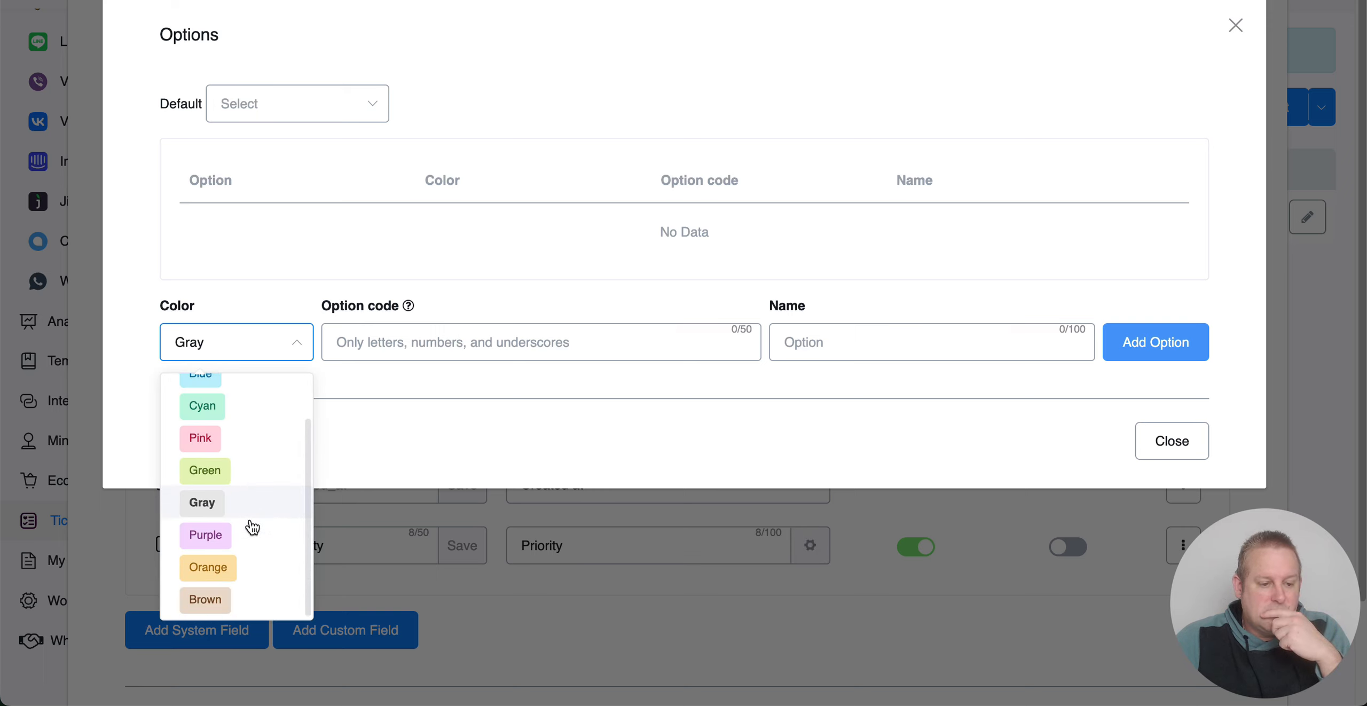
click(255, 568)
click(415, 340)
click(242, 348)
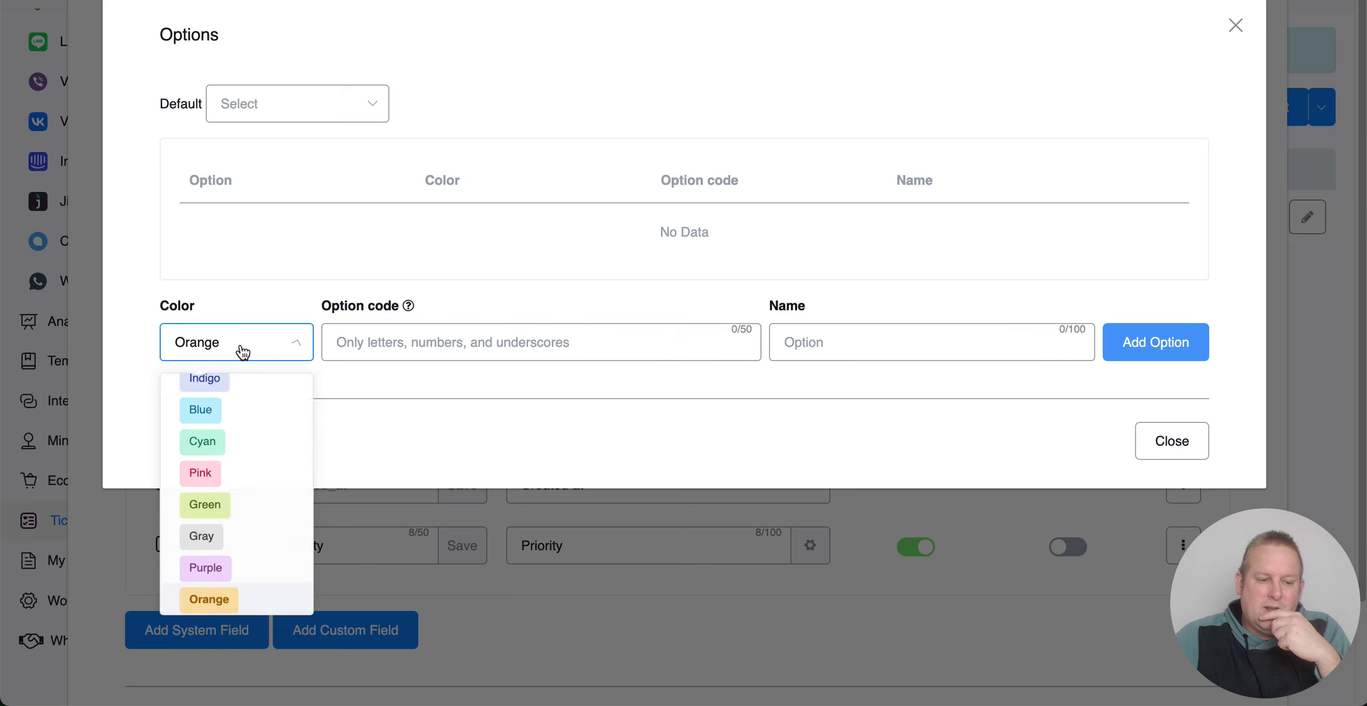
click(249, 417)
click(389, 336)
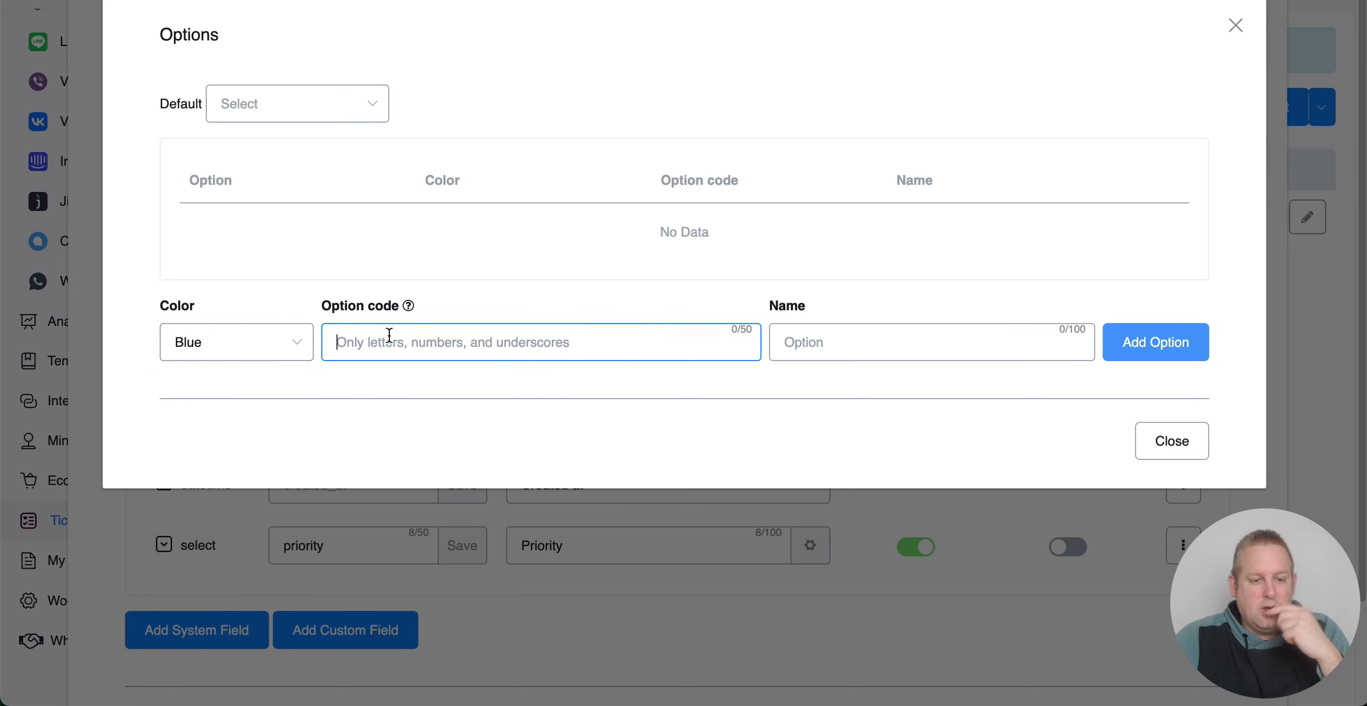
Step: Add the blue priority option with option code low and name Low
text(low)
key(Tab)
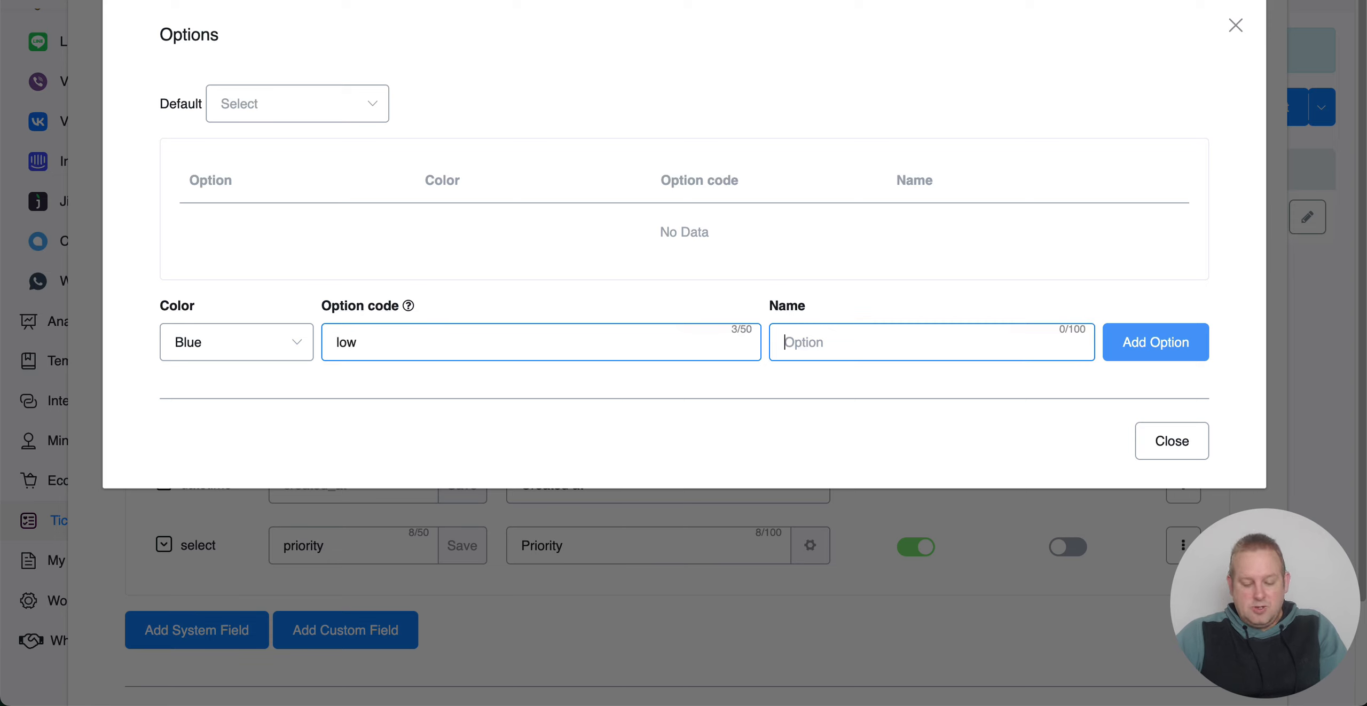
text(low)
key(BackSpace)
key(BackSpace)
text(Low)
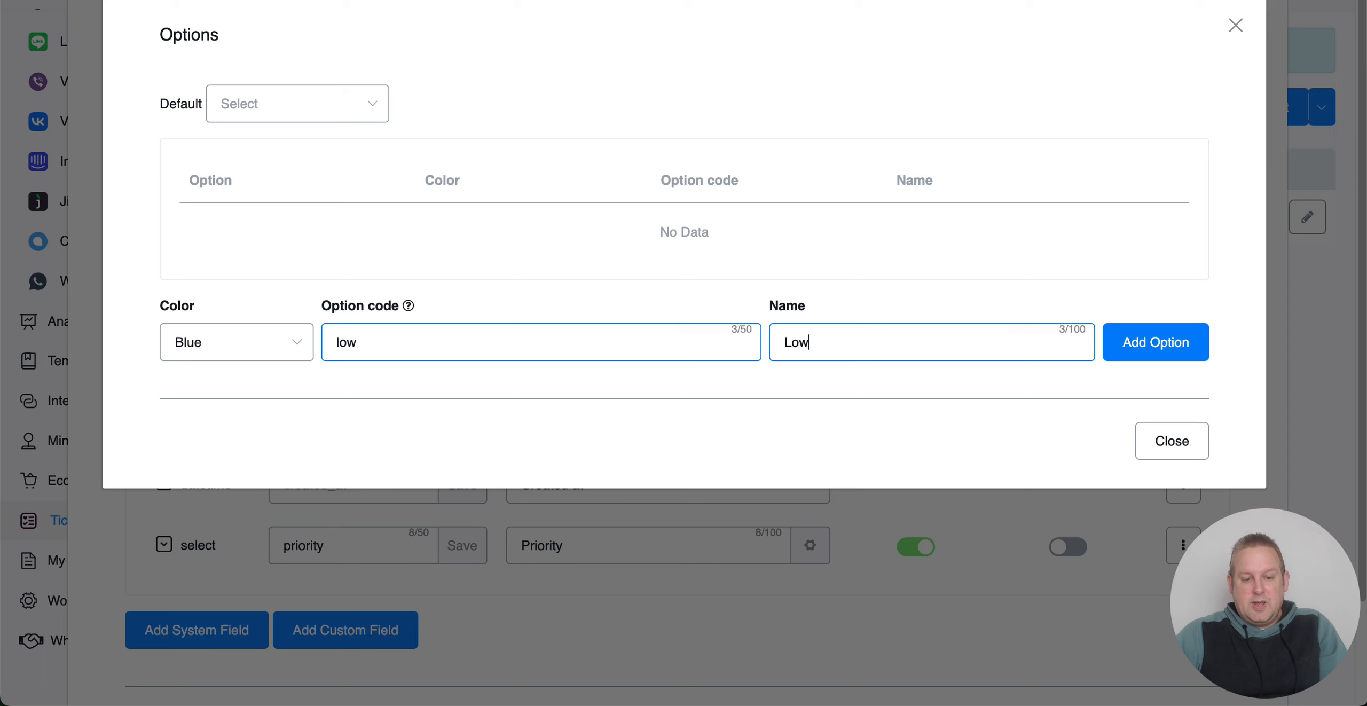
click(1162, 344)
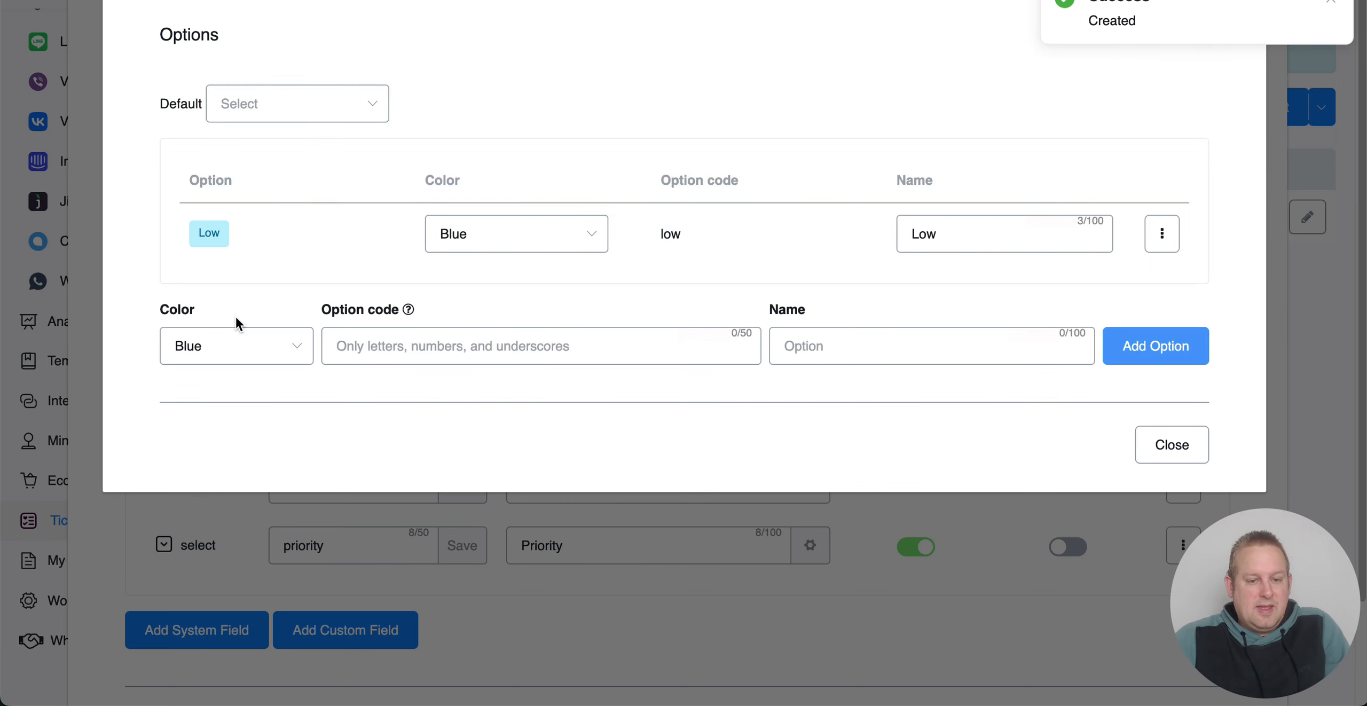
Step: Add an Orange priority option with option code medium and name Medium
click(238, 345)
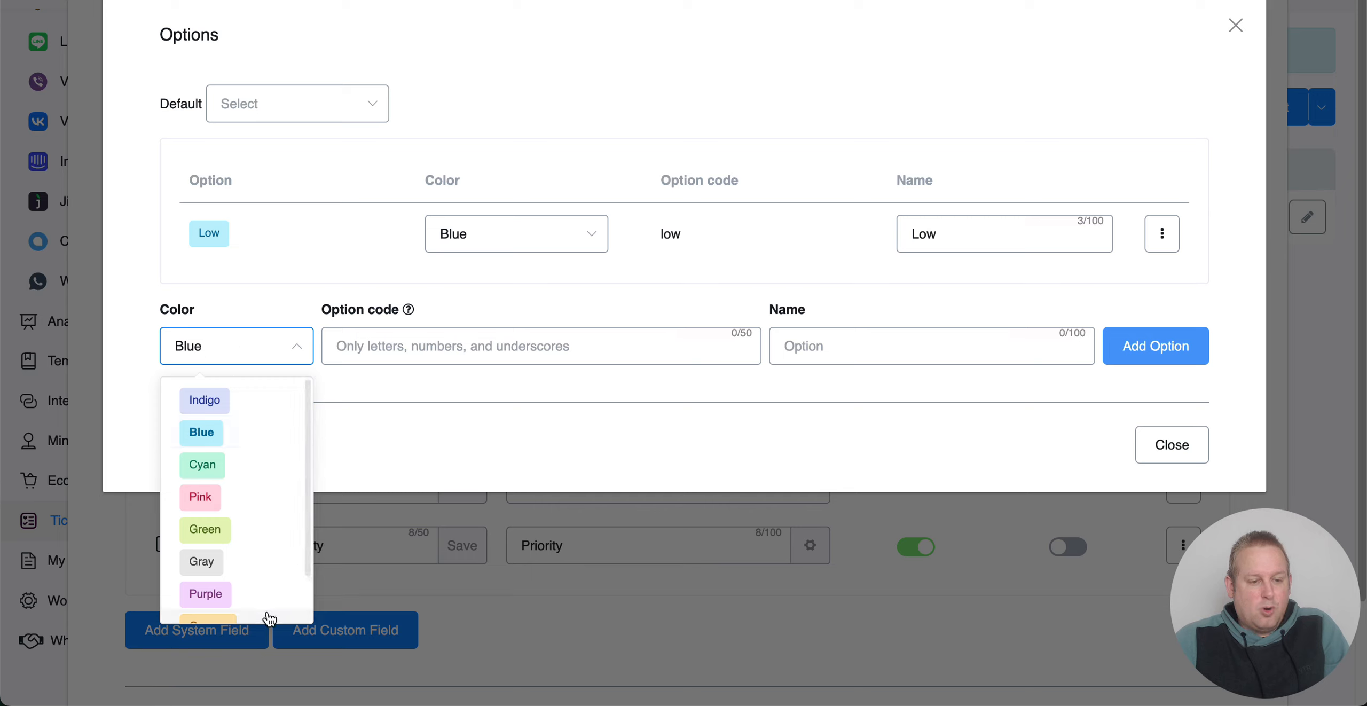
click(268, 619)
click(389, 347)
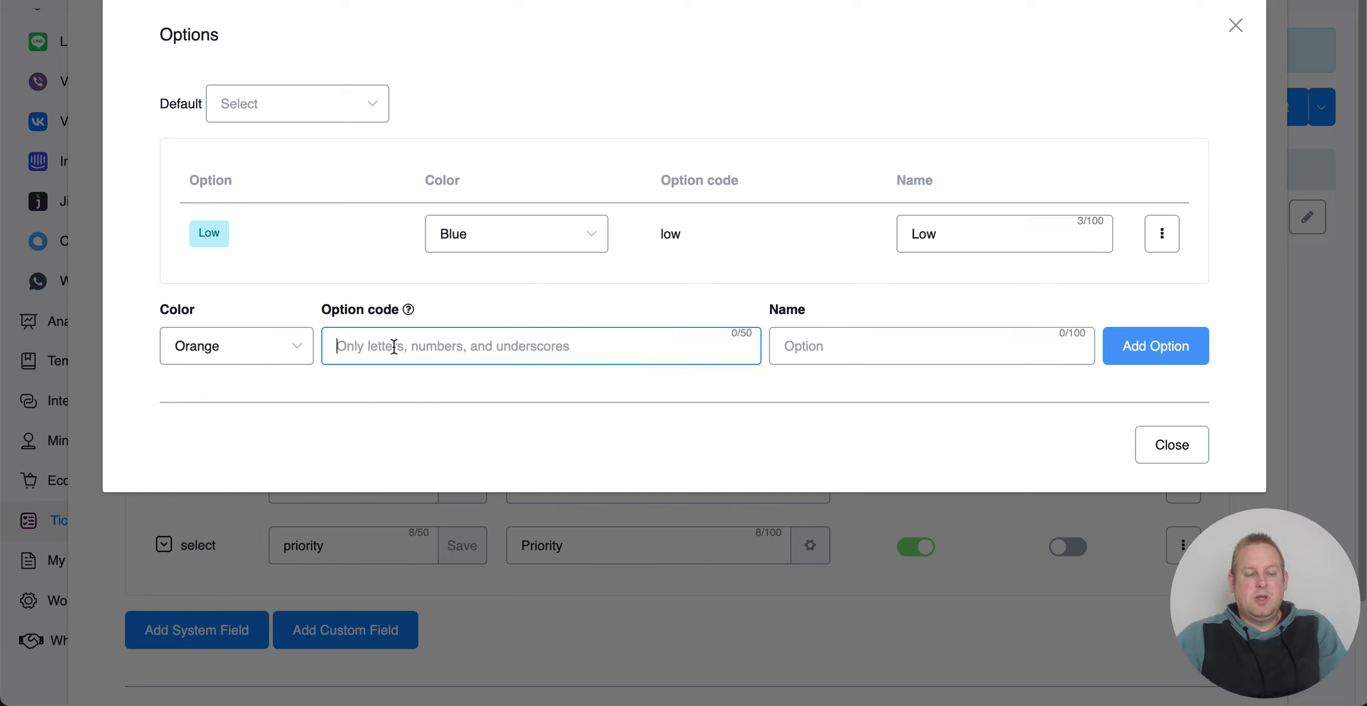
text(medium)
key(Tab)
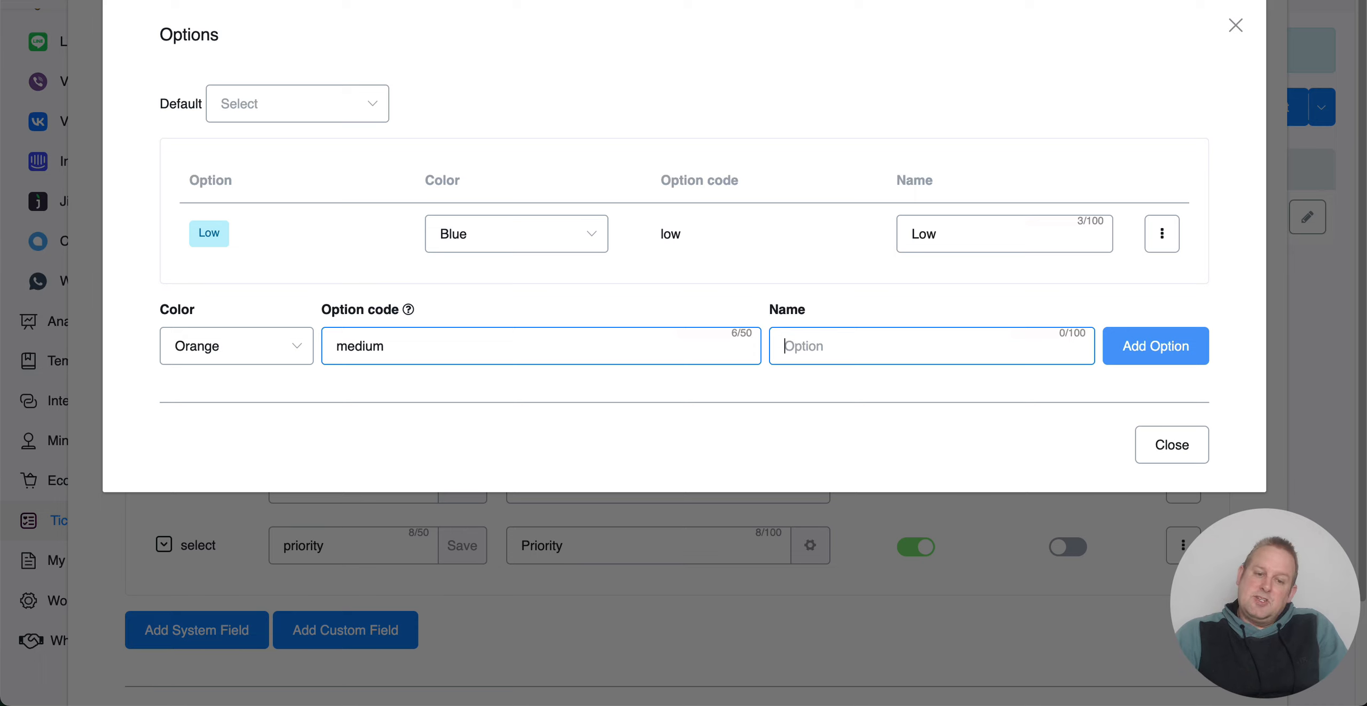
text(Medium)
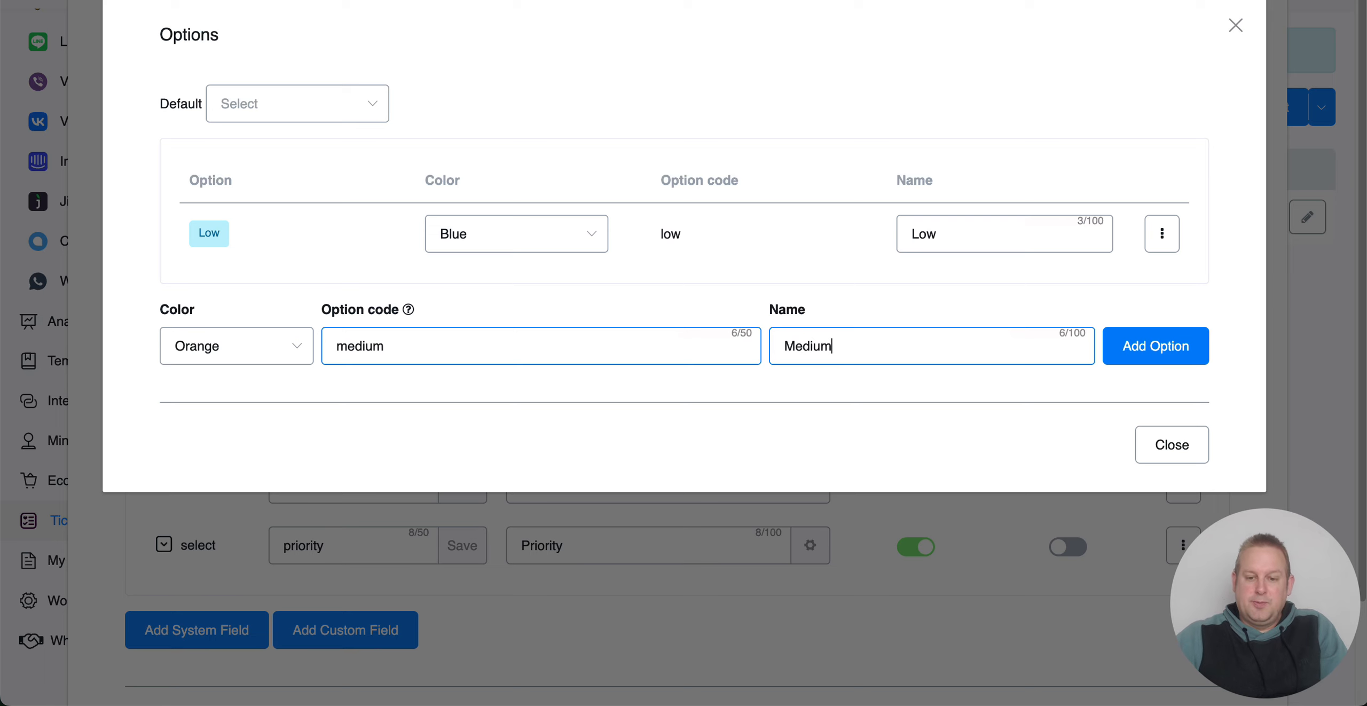
click(1163, 345)
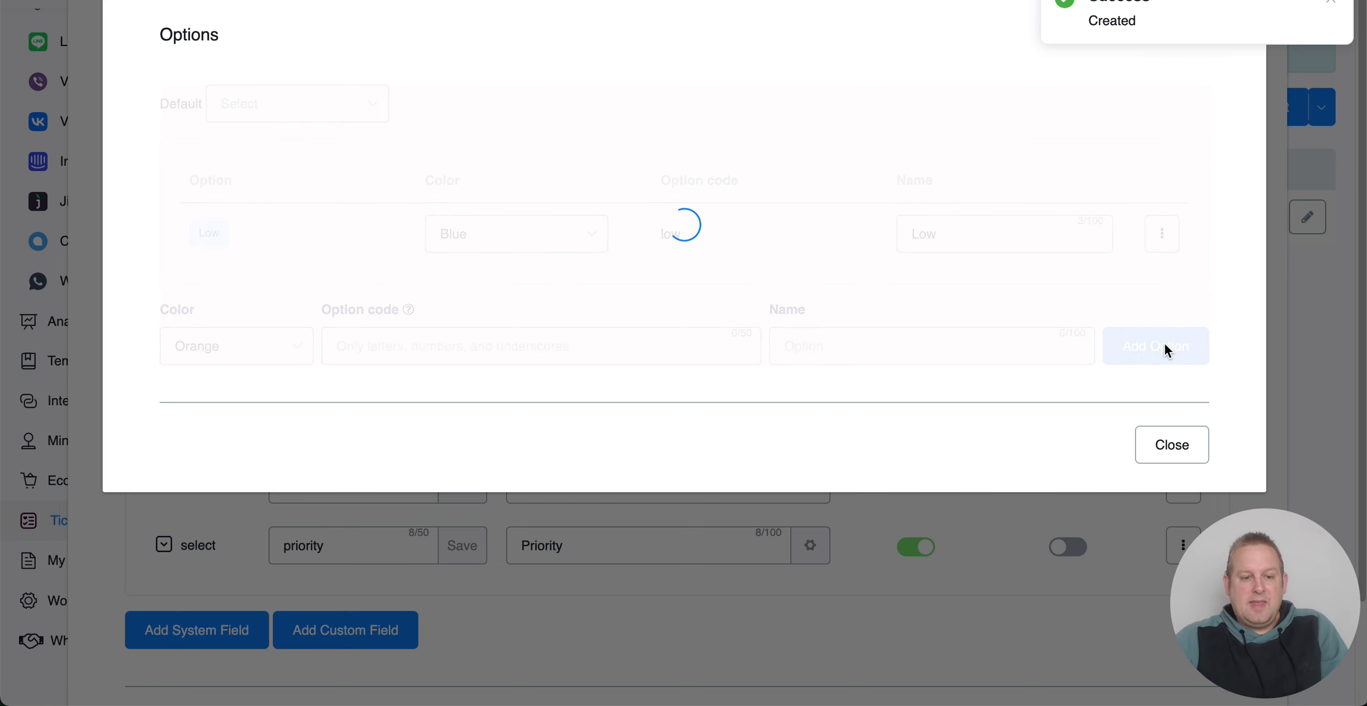
Step: Add a Purple priority option with option code high and name High
click(218, 416)
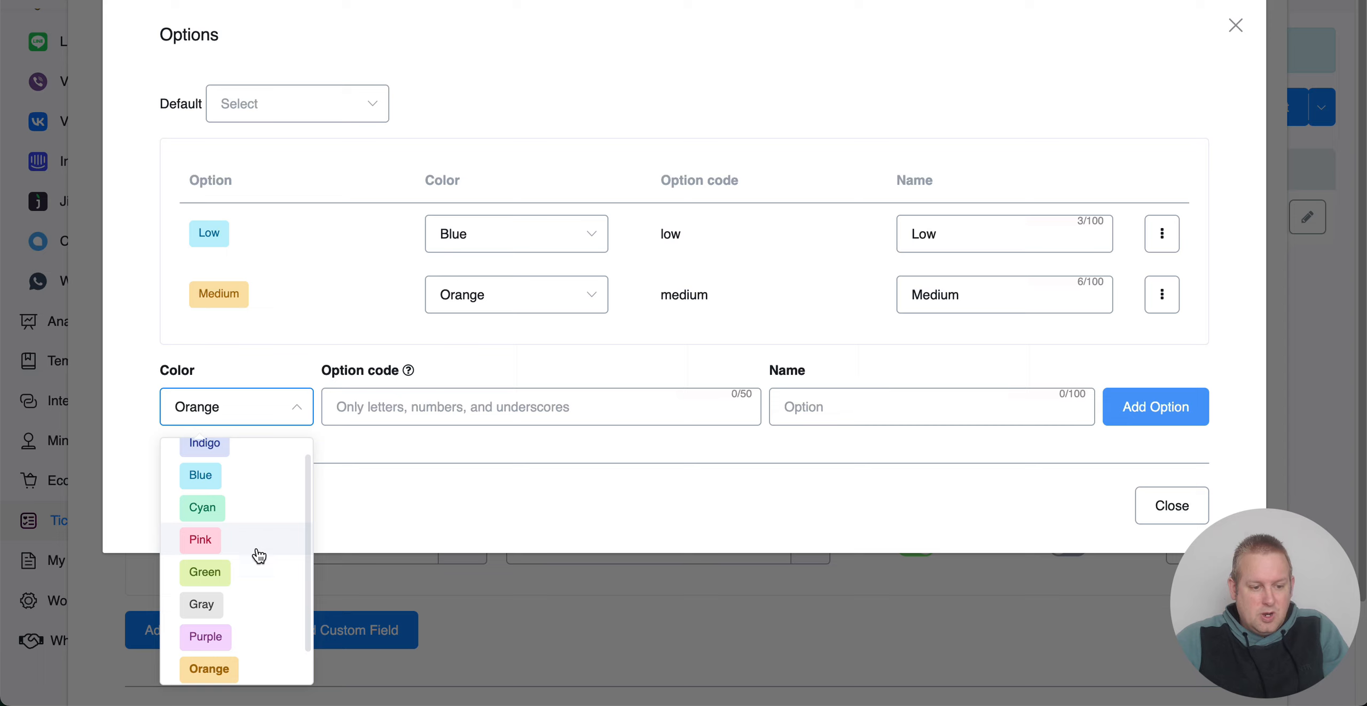
scroll(262, 585, down, 1)
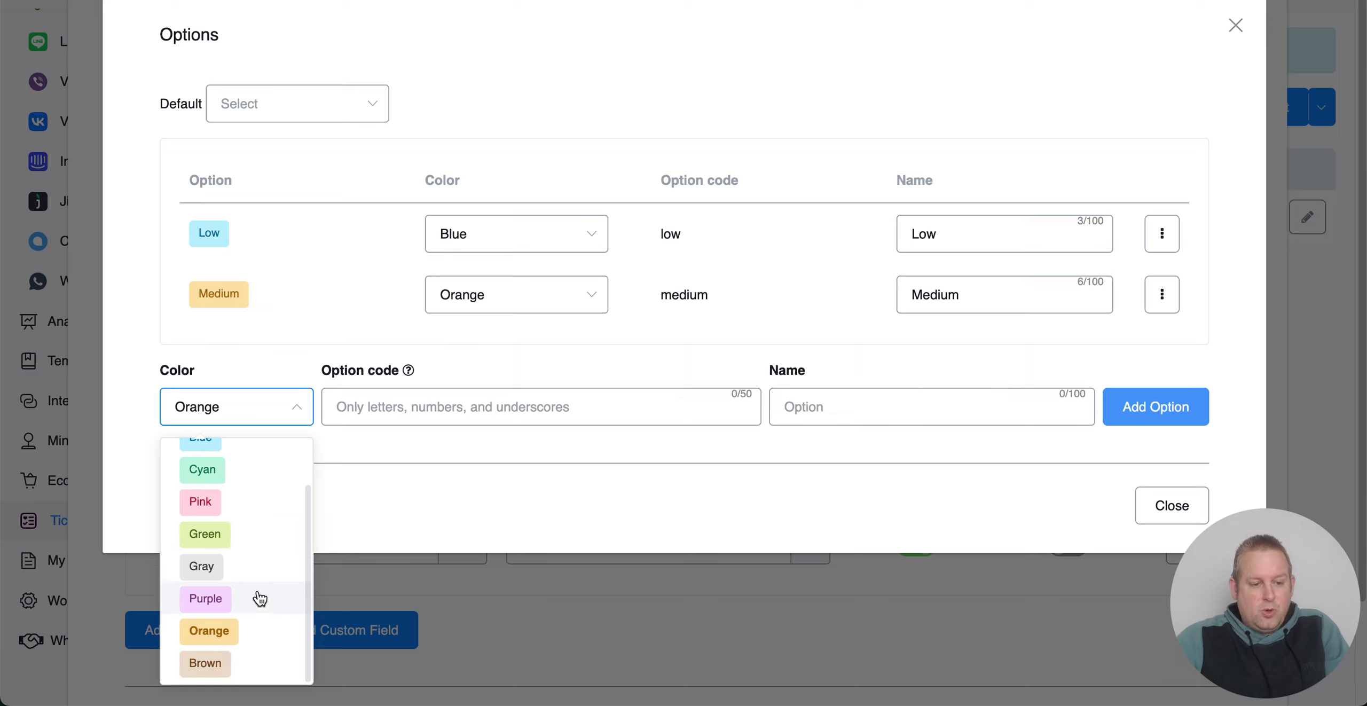
click(260, 598)
click(425, 407)
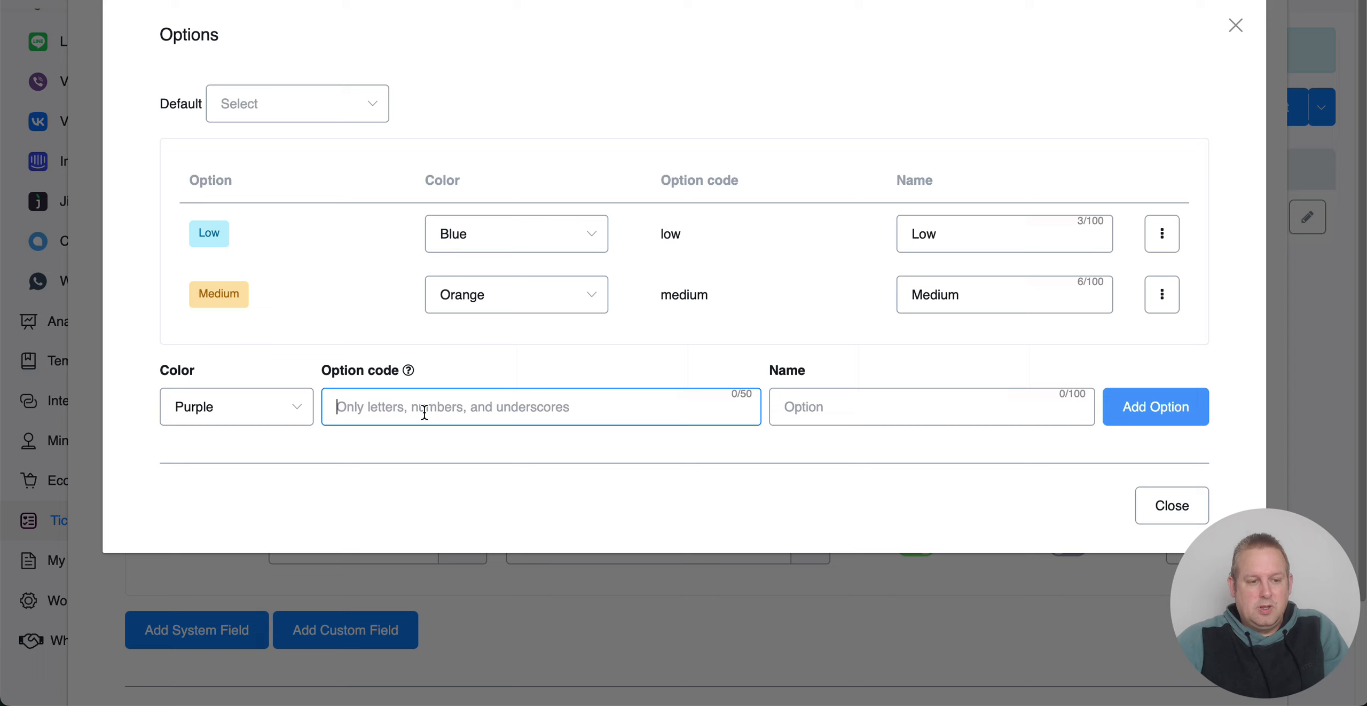
text(high)
key(Tab)
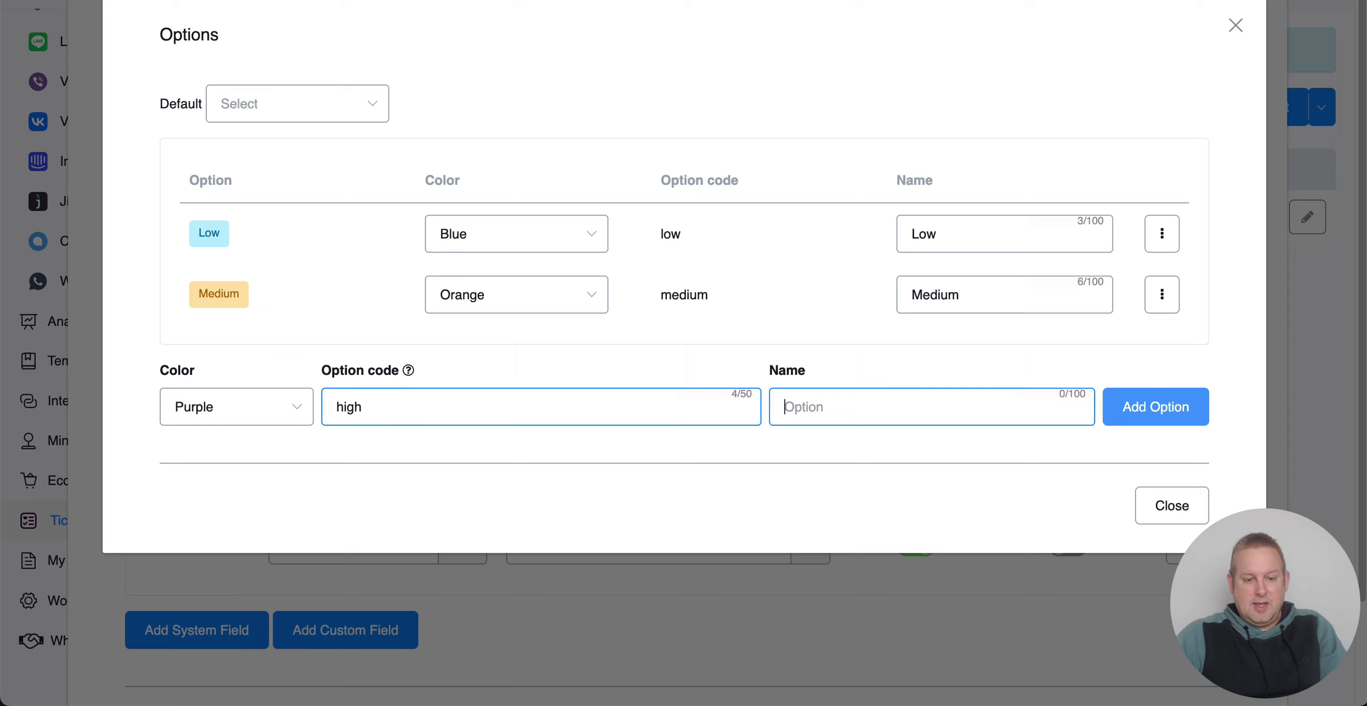
text(High)
click(1109, 395)
Step: Add a Pink priority option with option code critical and name Critical
click(224, 468)
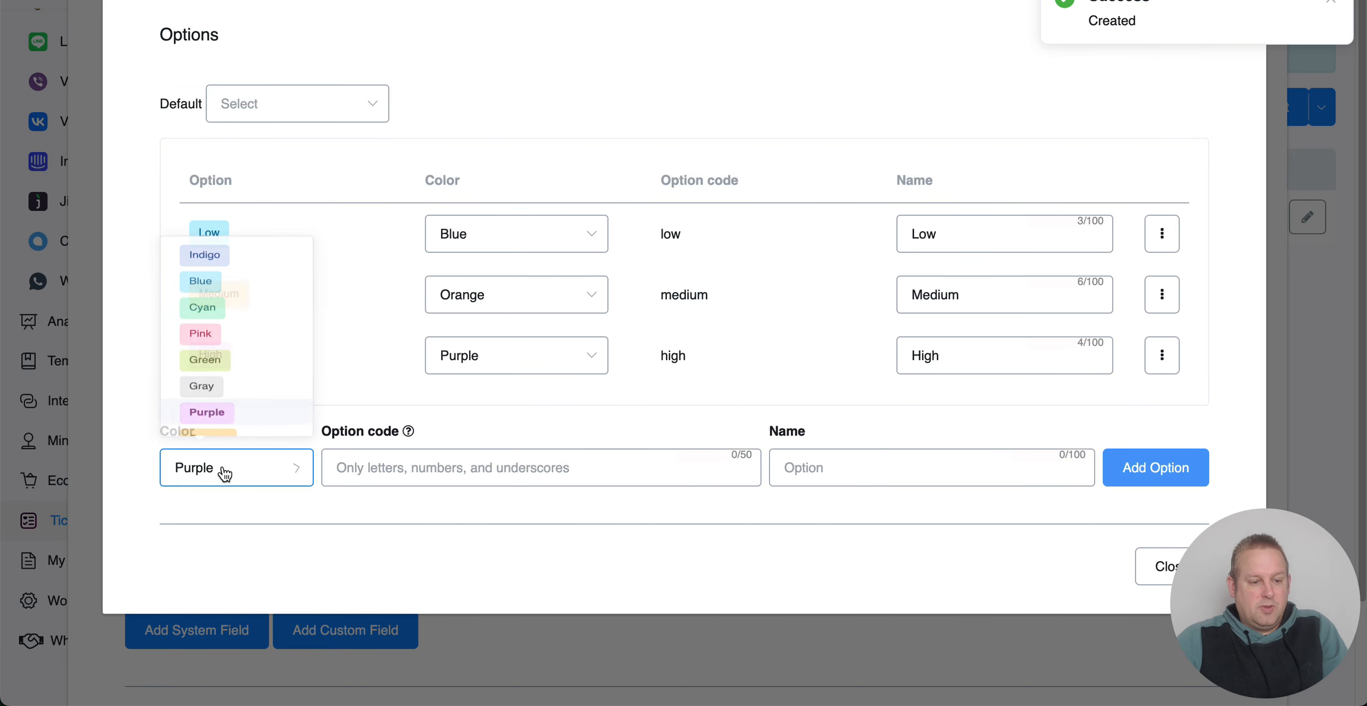
scroll(244, 396, down, 1)
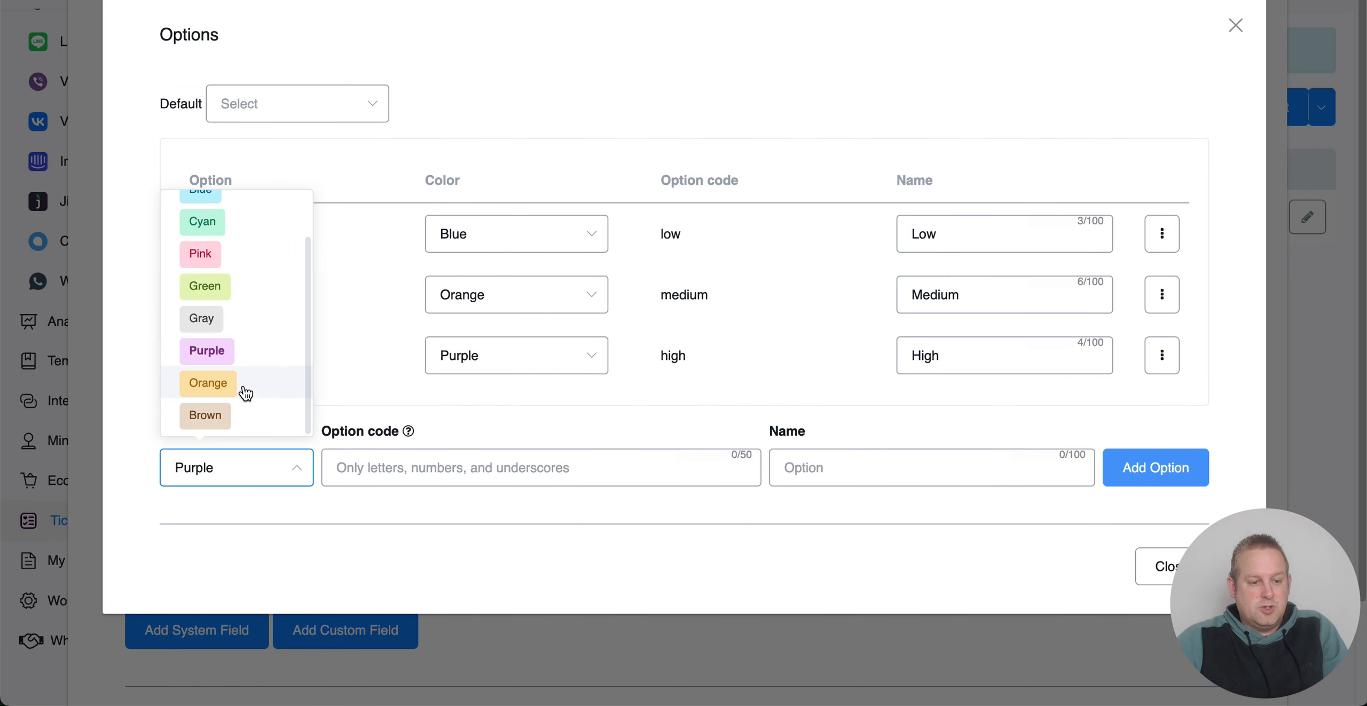
click(244, 254)
click(407, 456)
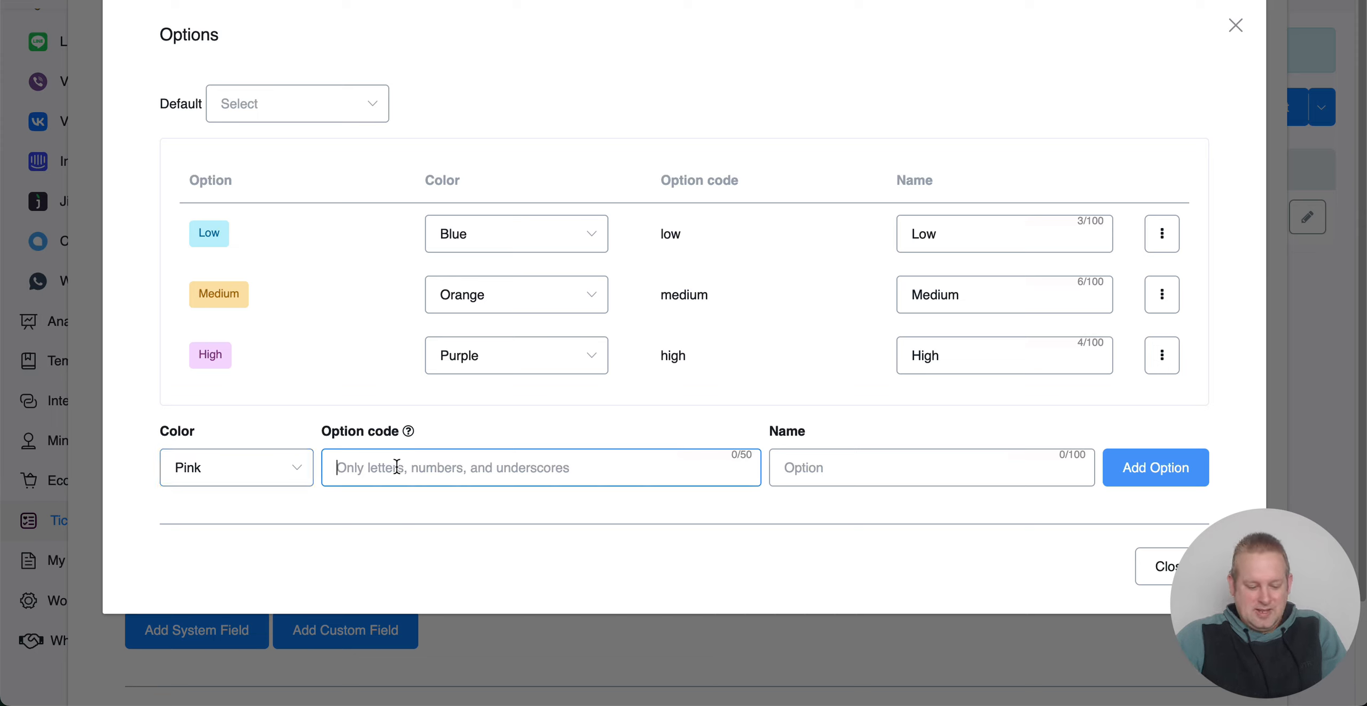
text(Critic)
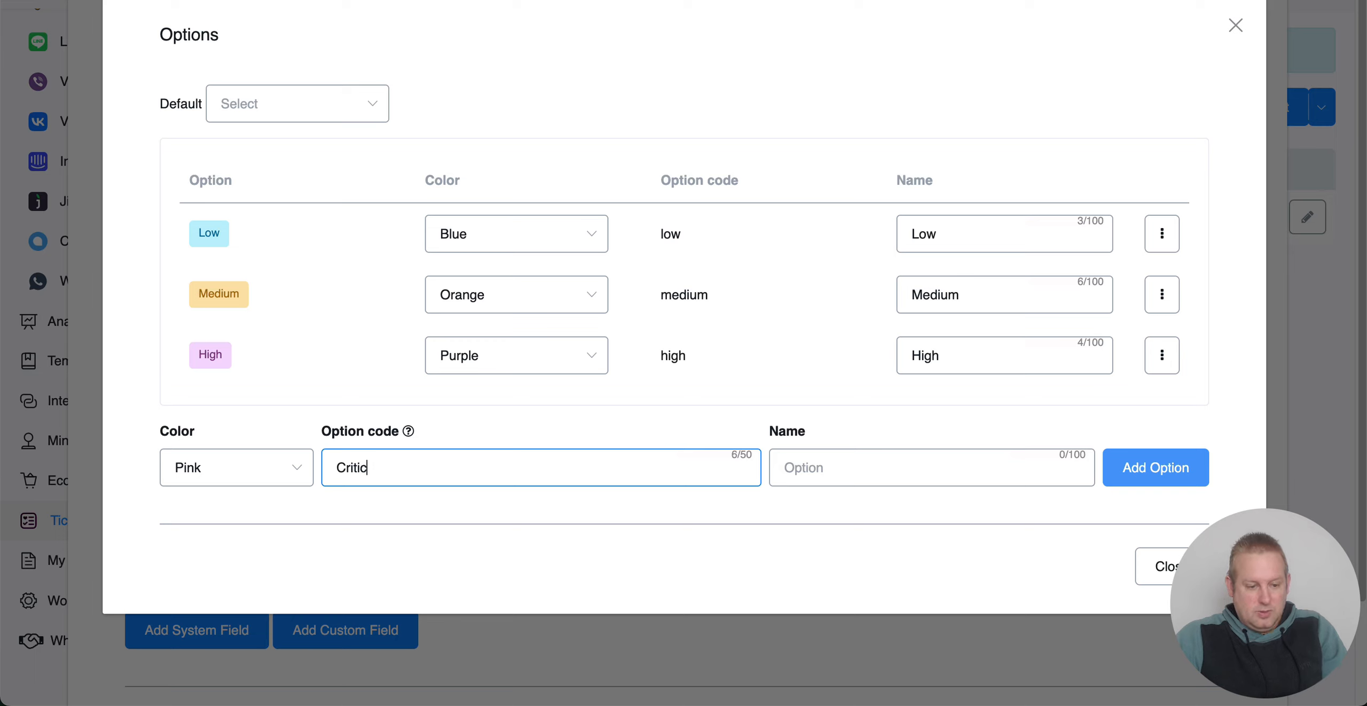
key(BackSpace)
key(BackSpace)
text(c)
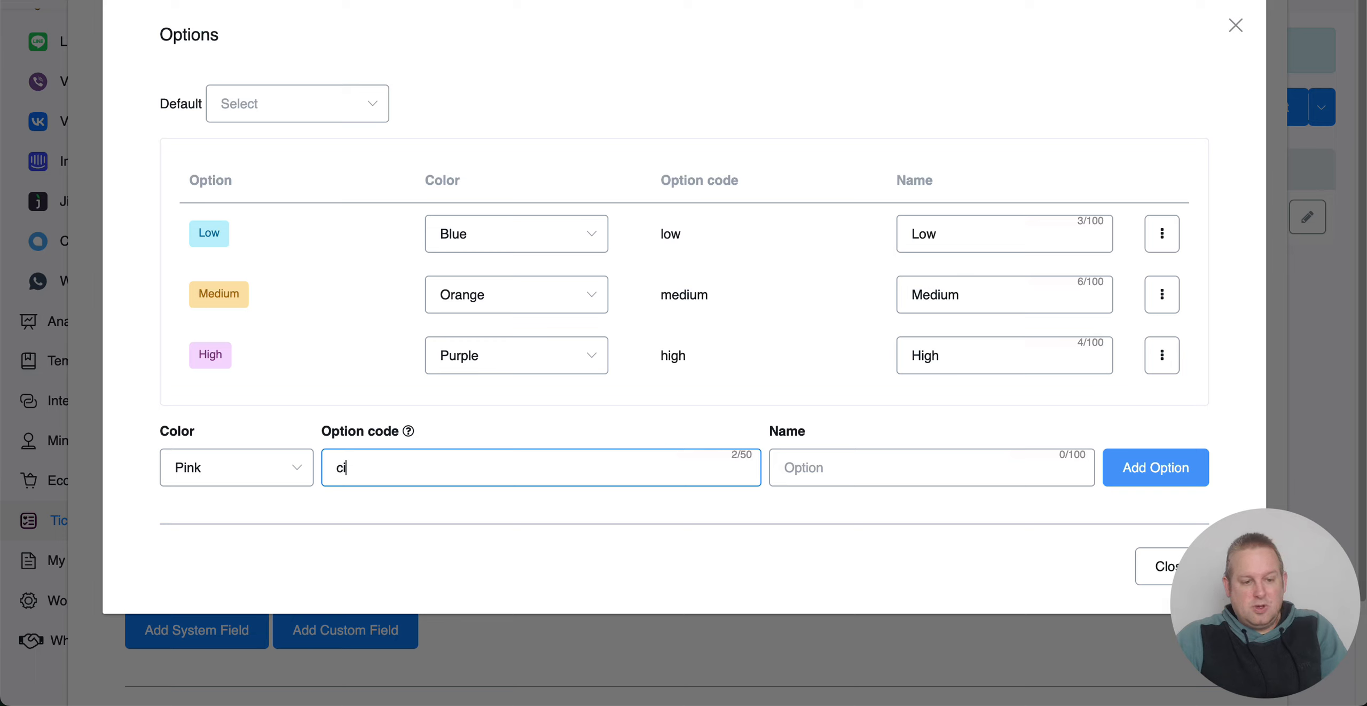
key(Tab)
key(Tab)
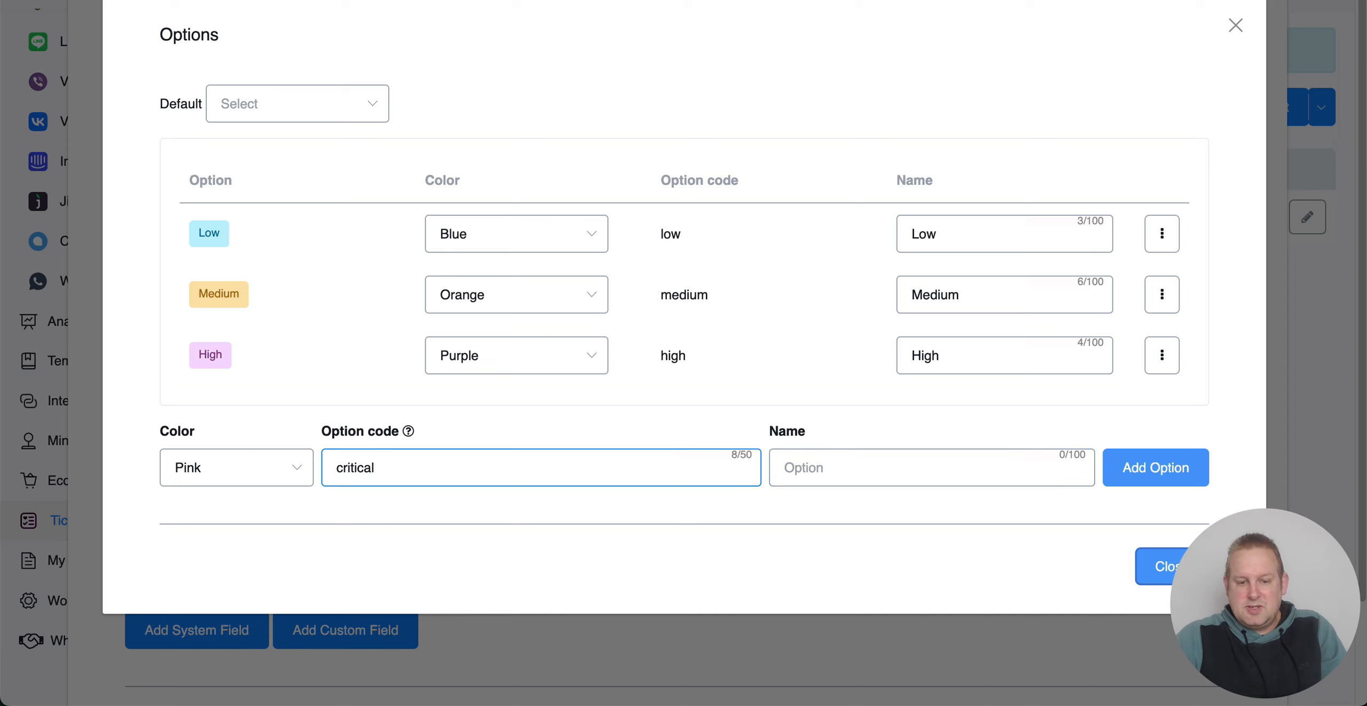
click(894, 473)
text(Critical)
click(1158, 464)
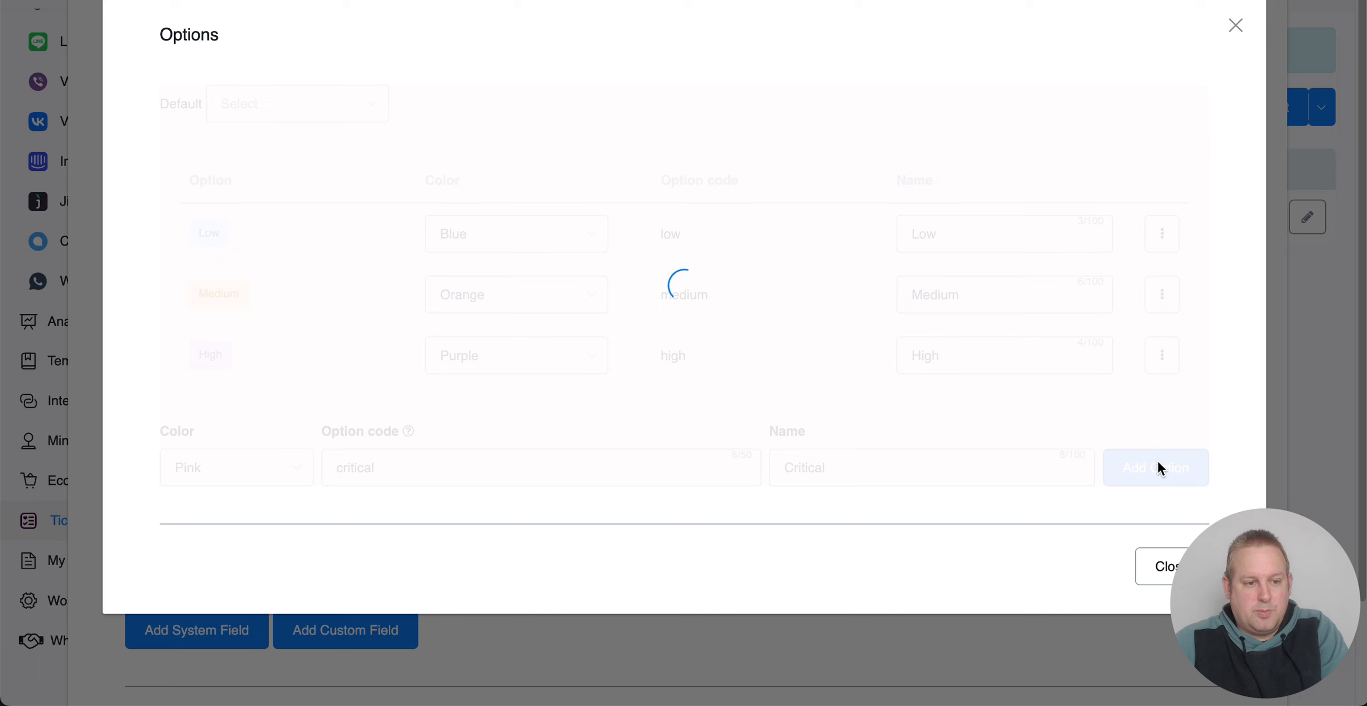
Step: Set Low as the default priority option and close the option settings
click(240, 102)
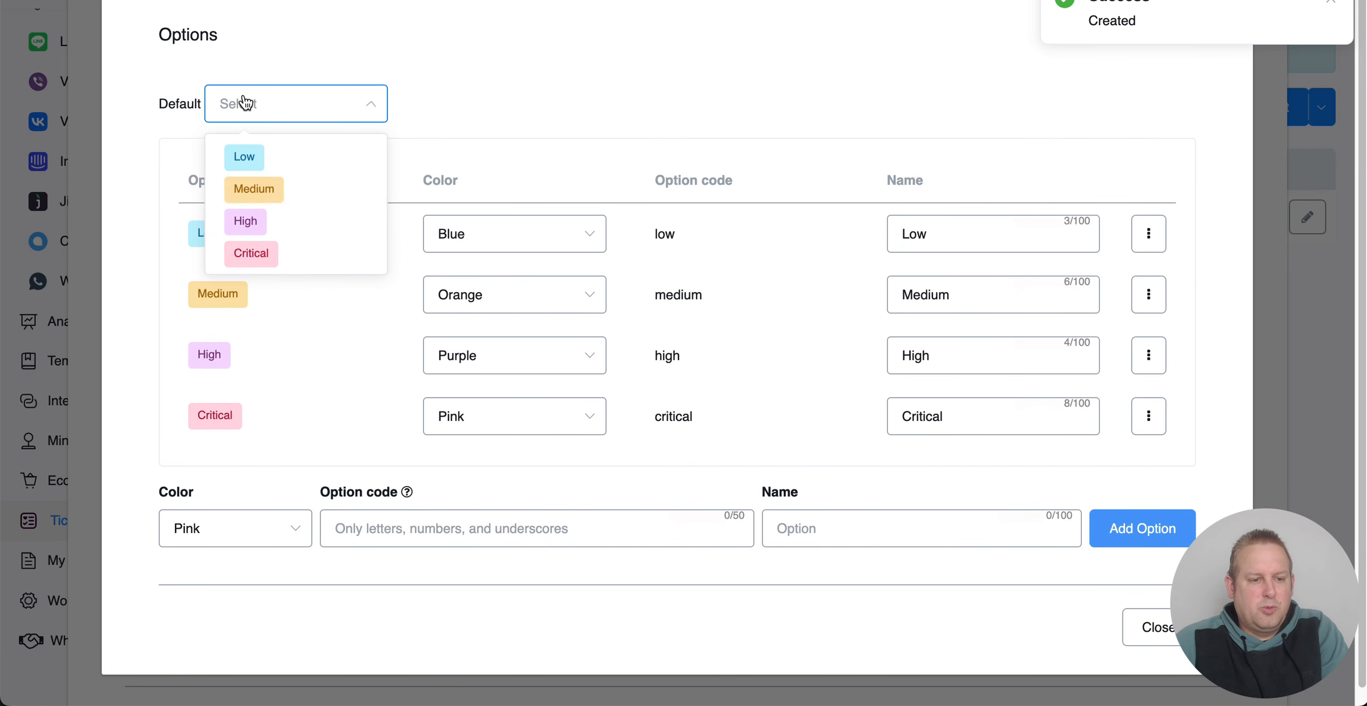
click(261, 156)
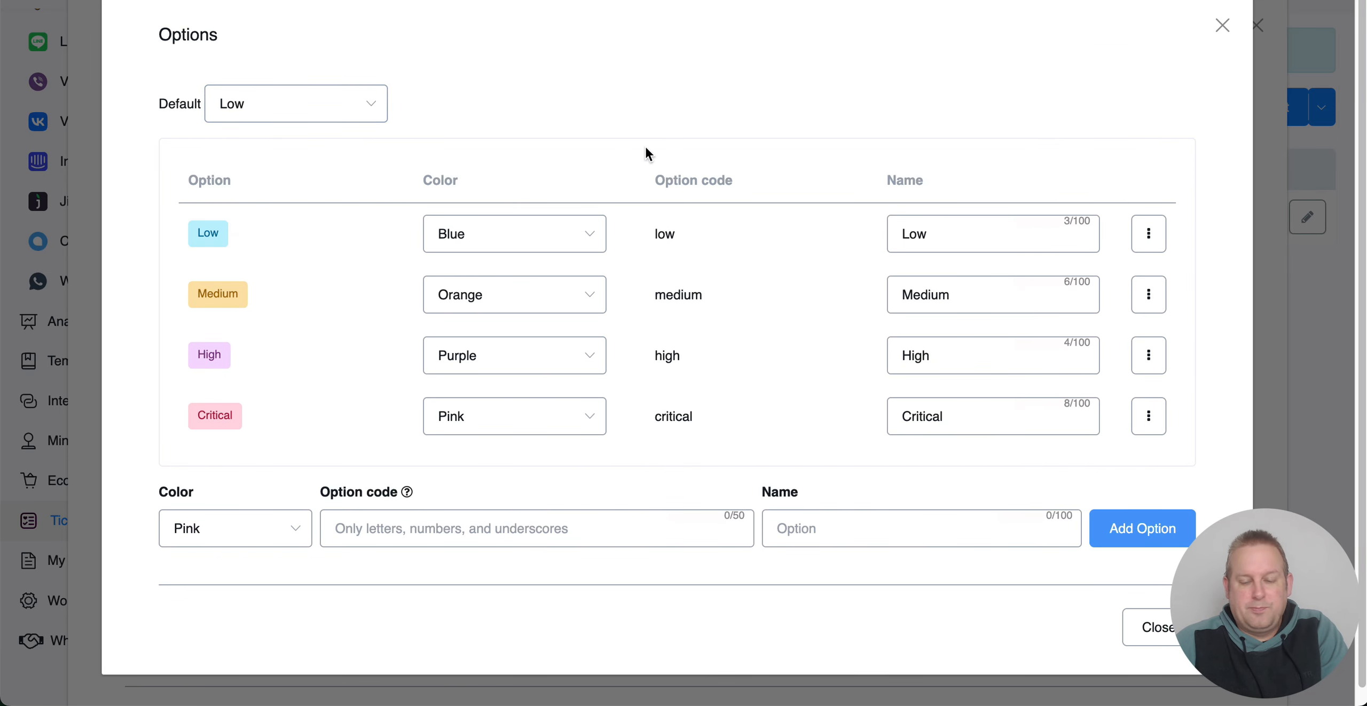
click(1147, 626)
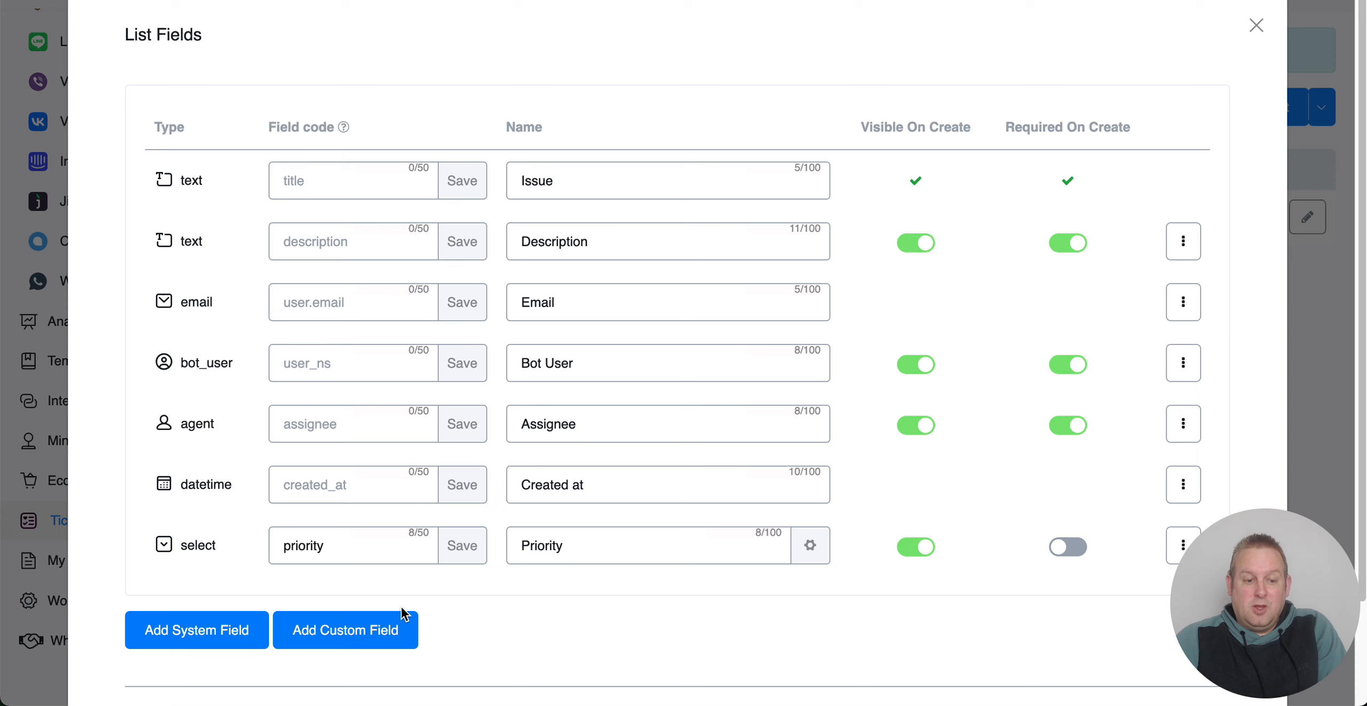
Step: Add a second select custom field and permanently save status as its field code
click(389, 630)
click(344, 24)
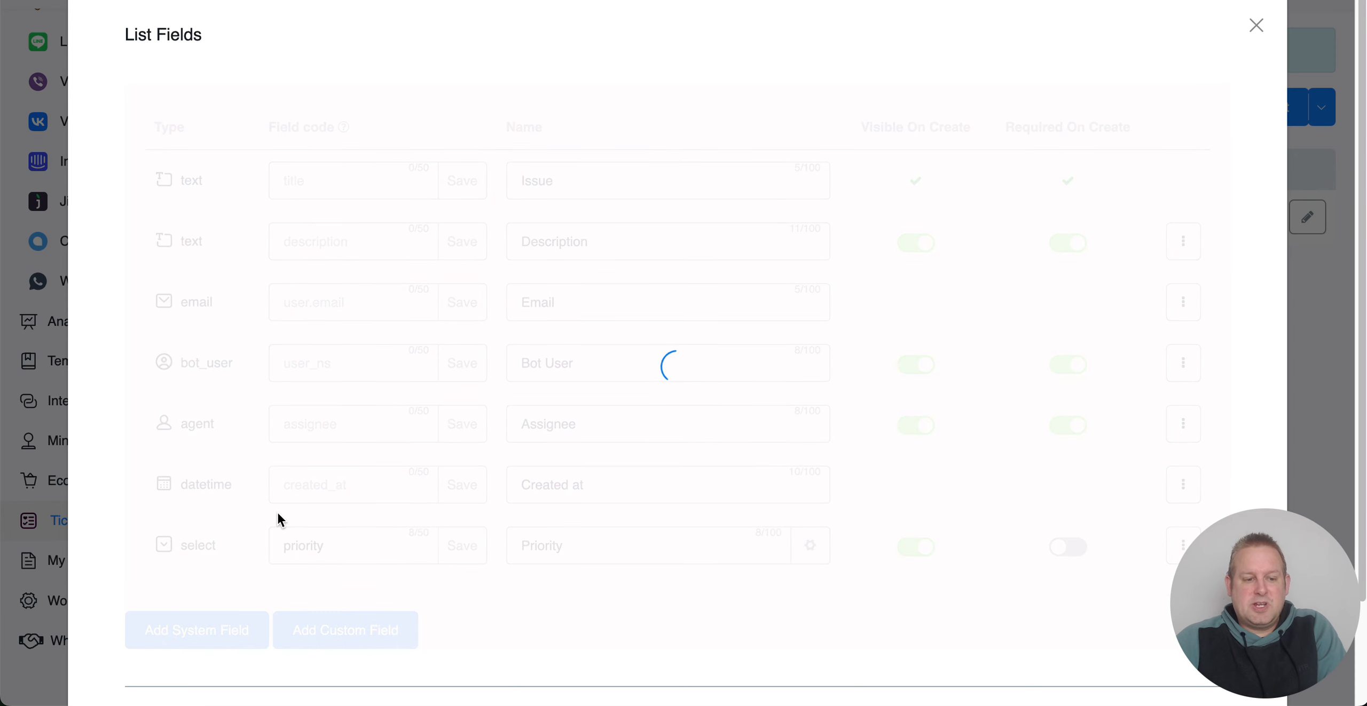
click(363, 604)
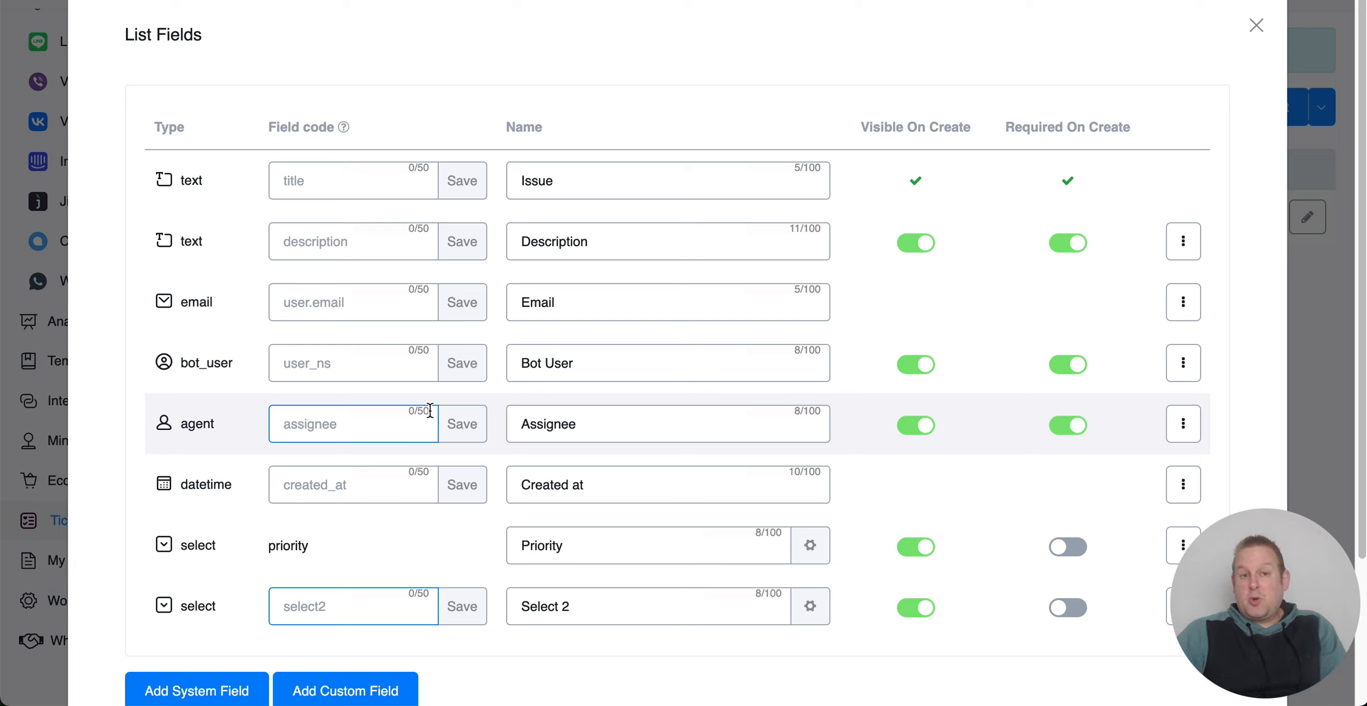
text(status)
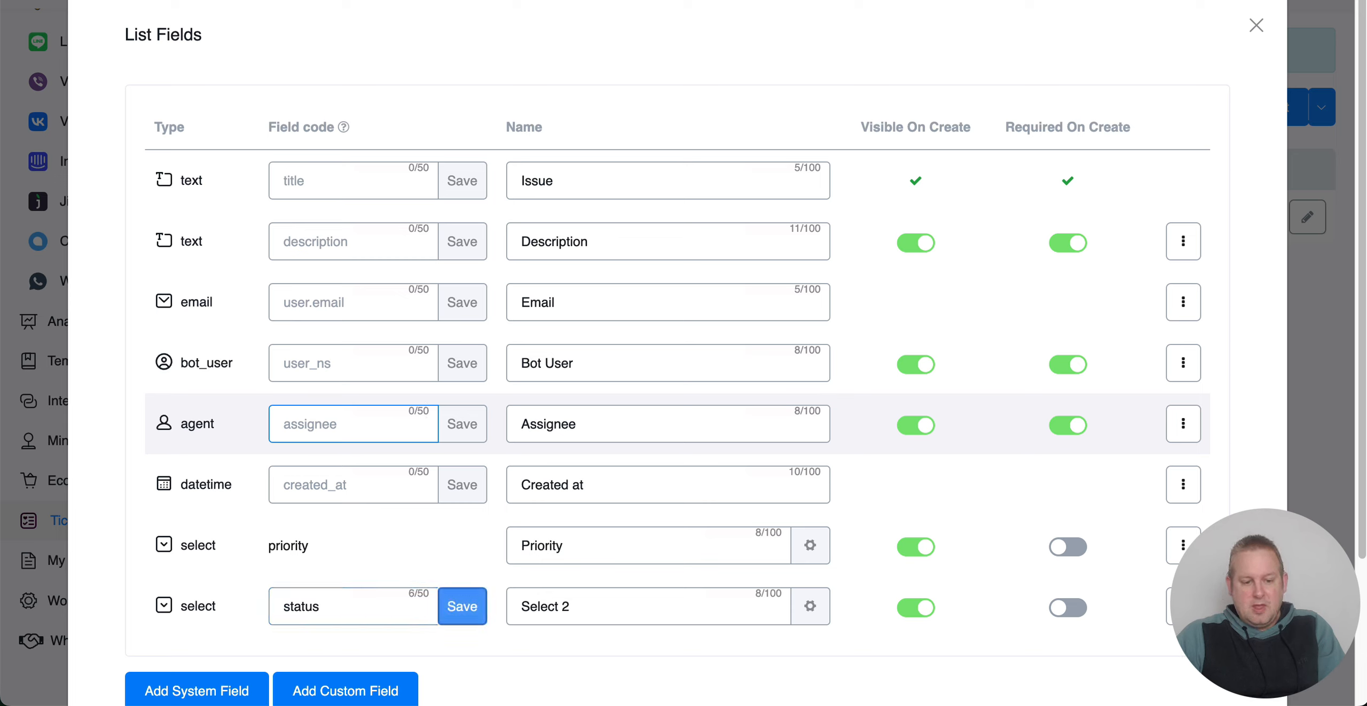
key(Tab)
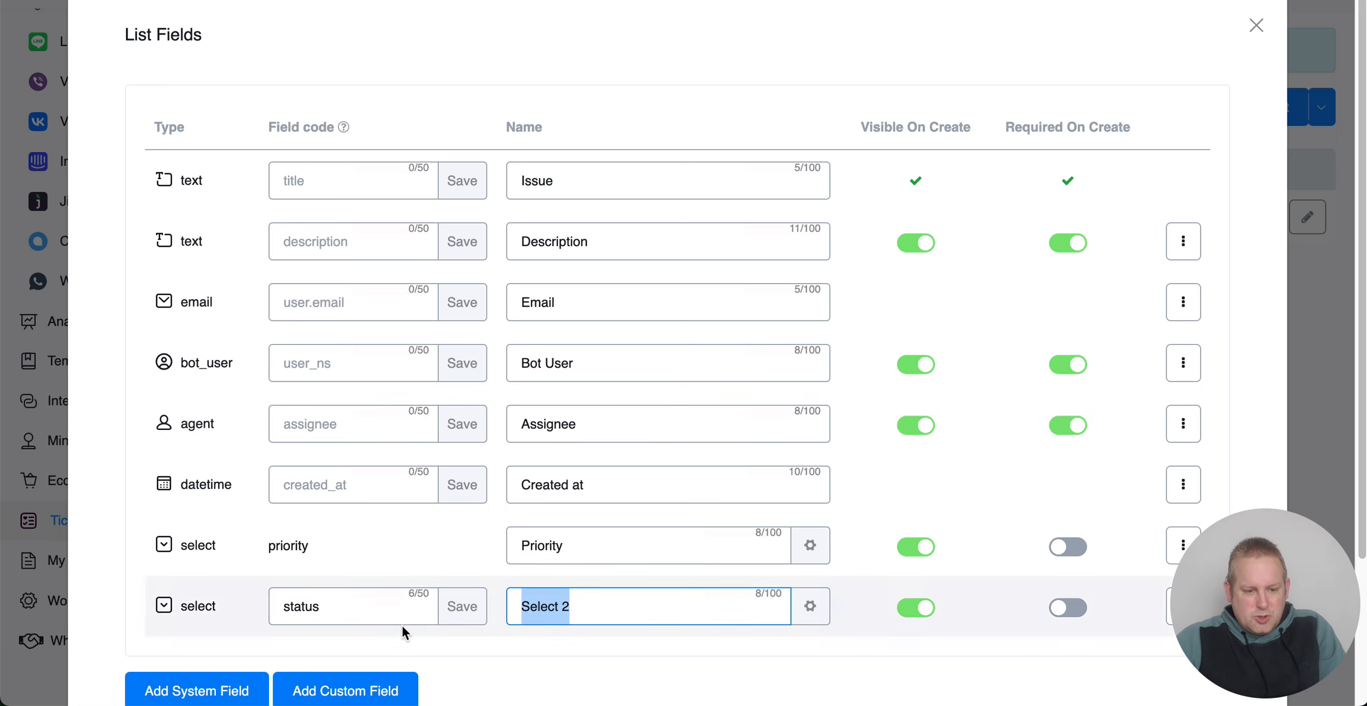
click(451, 609)
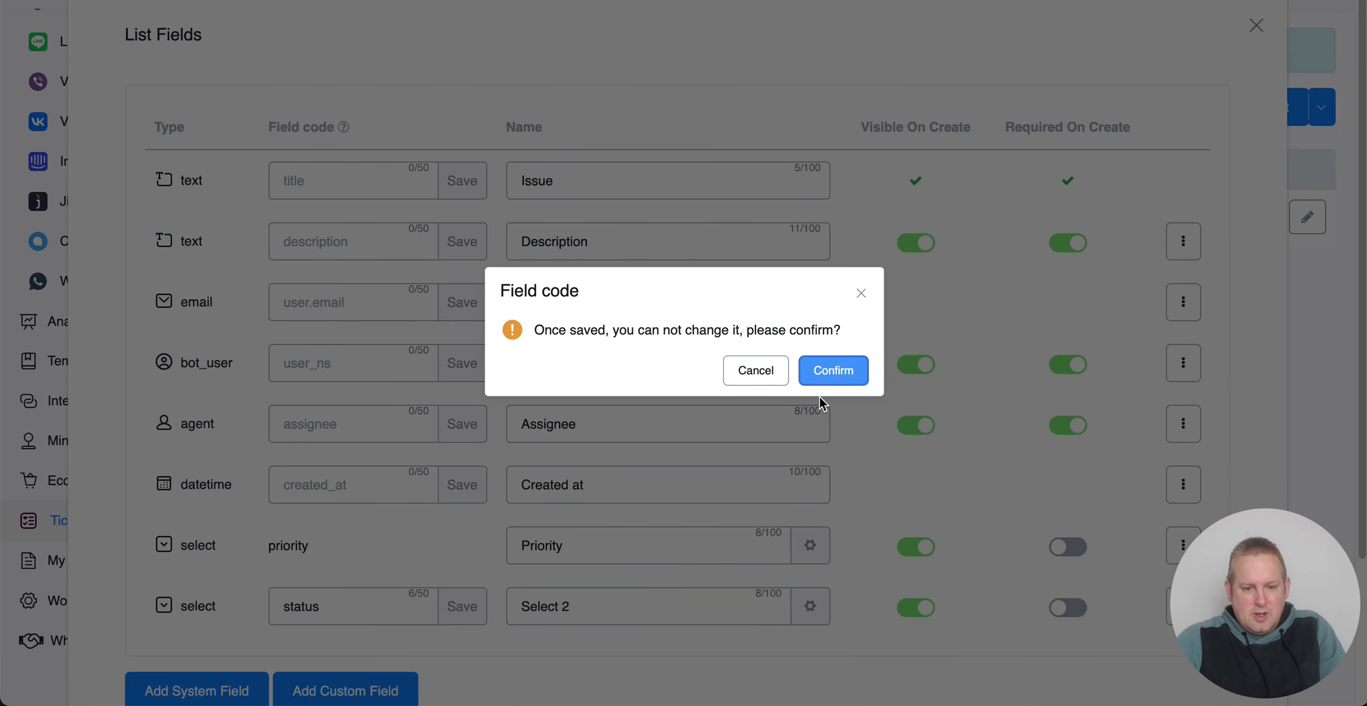
click(829, 375)
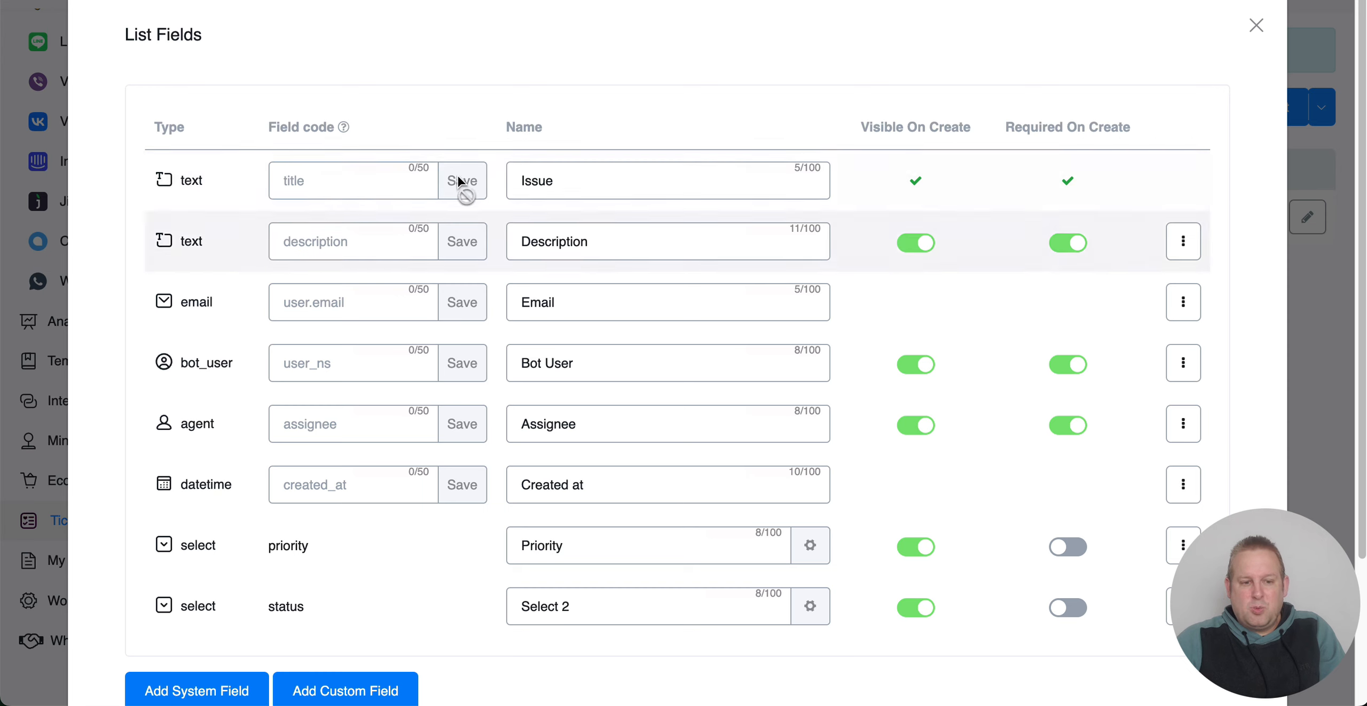
Step: Permanently save issue as the field code of the Issue text field
click(400, 182)
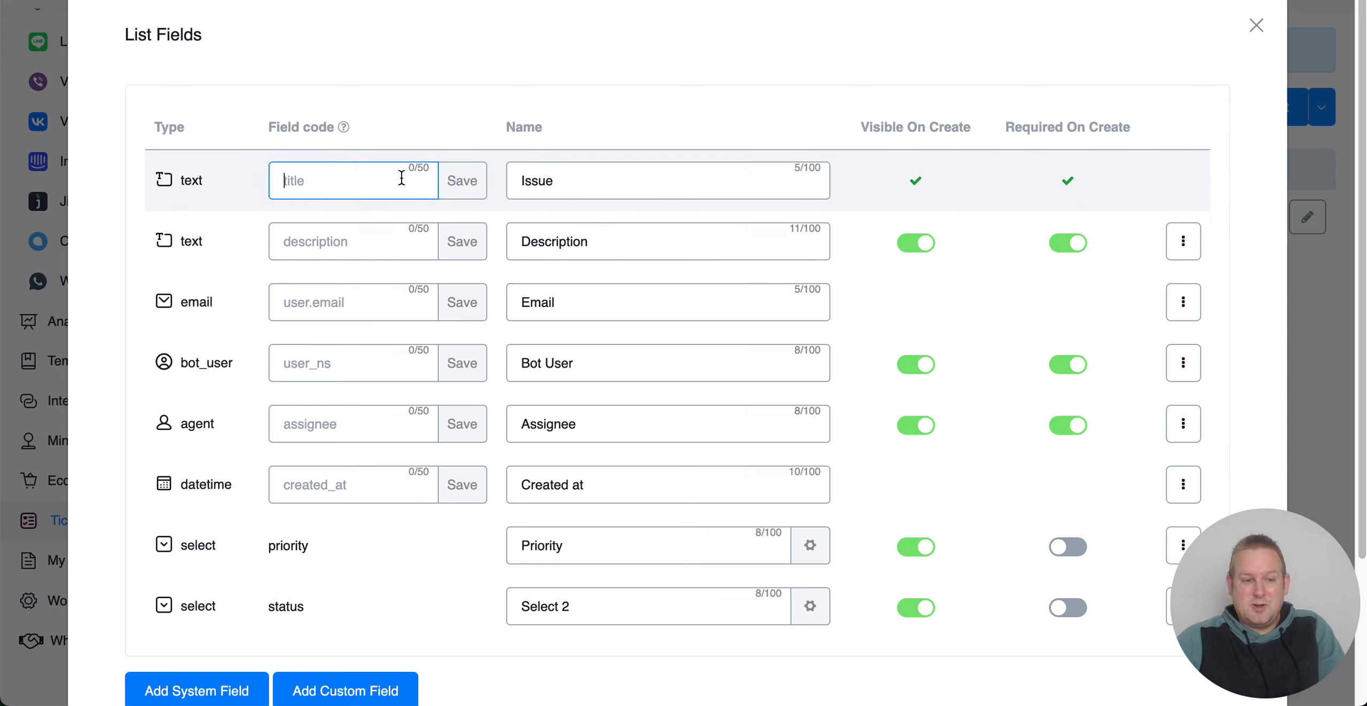
text(issue)
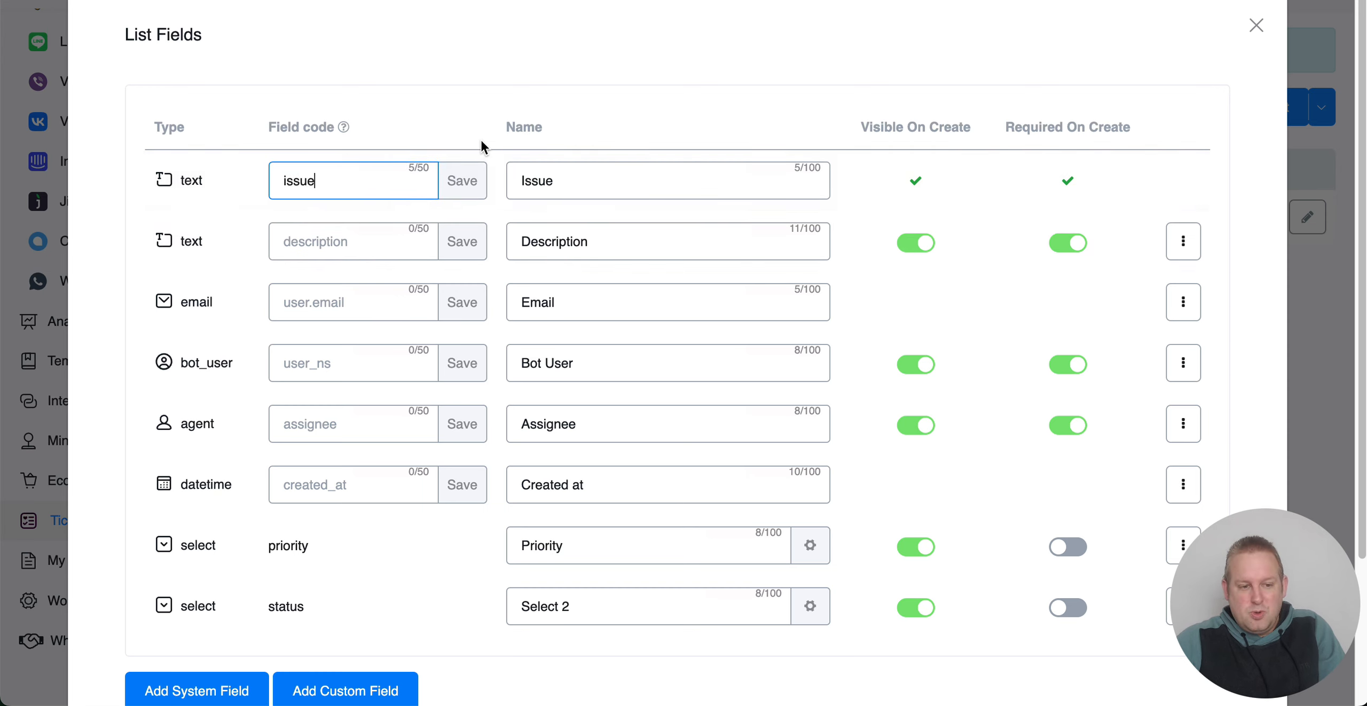
click(463, 181)
click(833, 370)
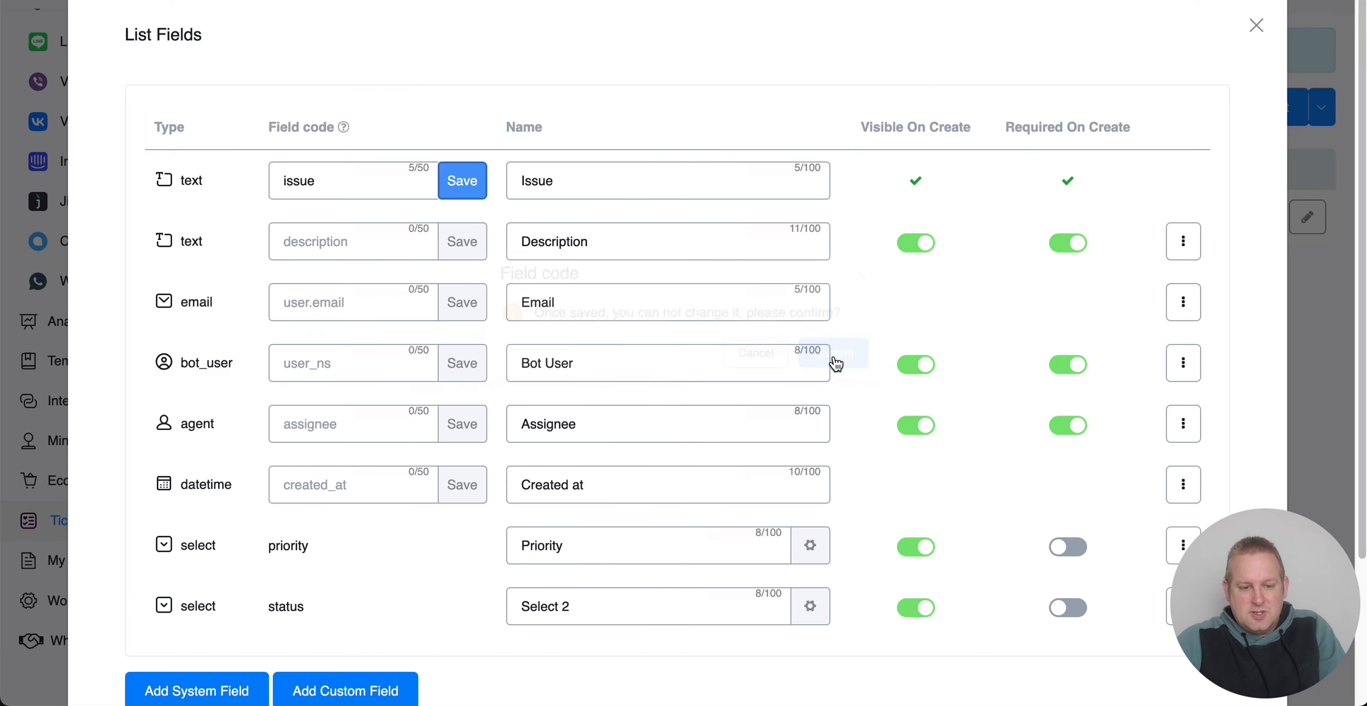
Step: Permanently save description as the field code of the Description text field
click(313, 241)
text(description)
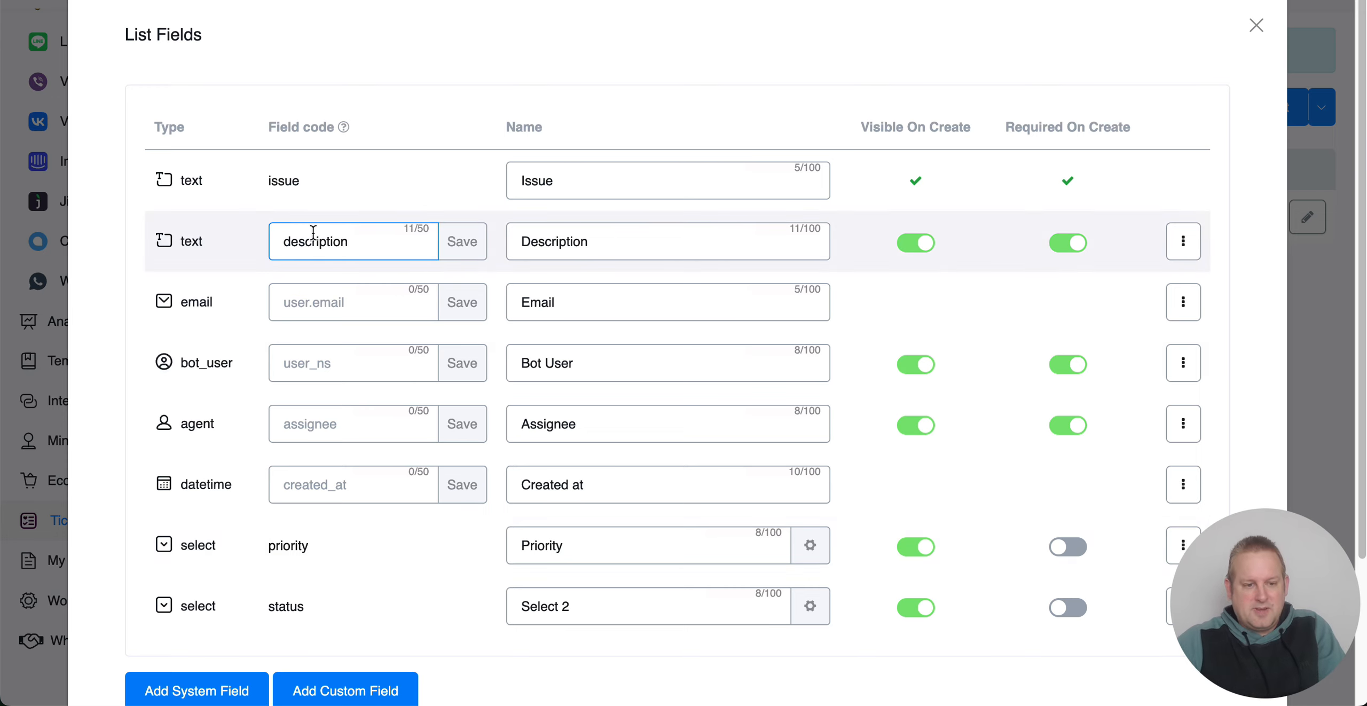
click(462, 243)
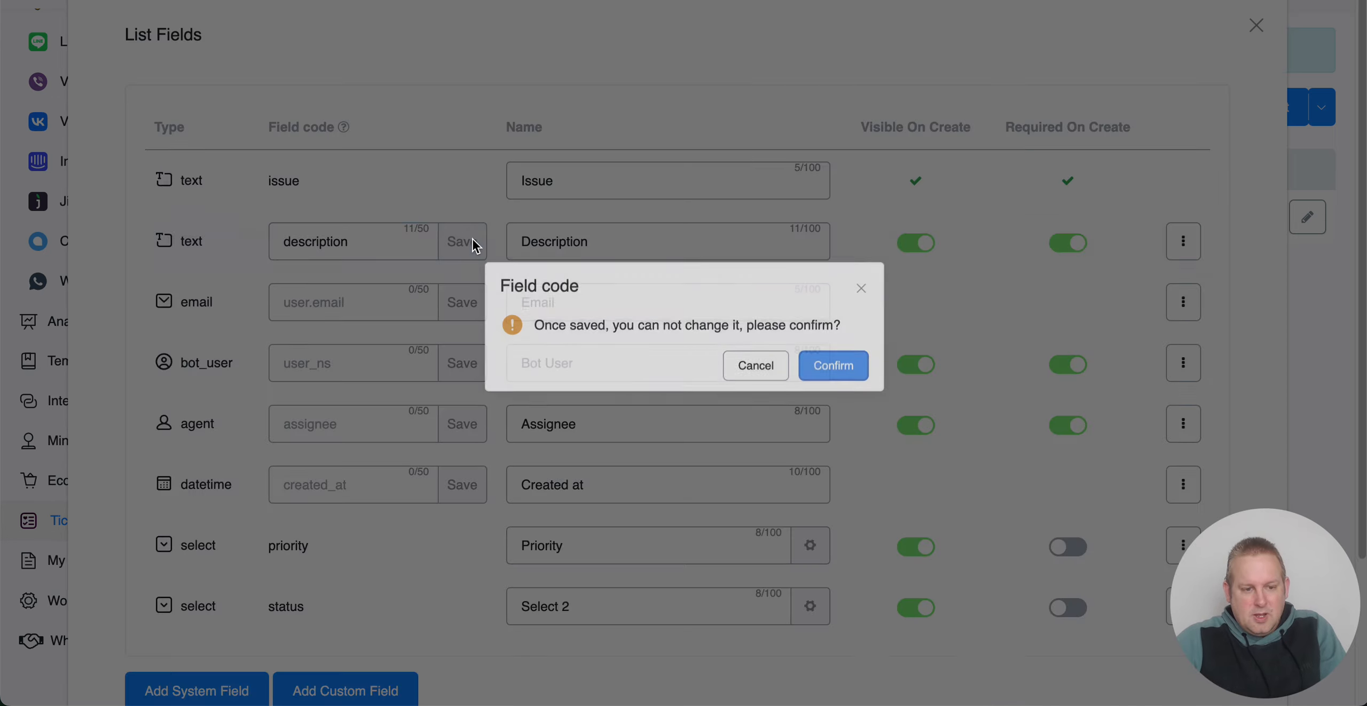
click(846, 369)
Step: Permanently save email as the field code of the Email field
click(351, 305)
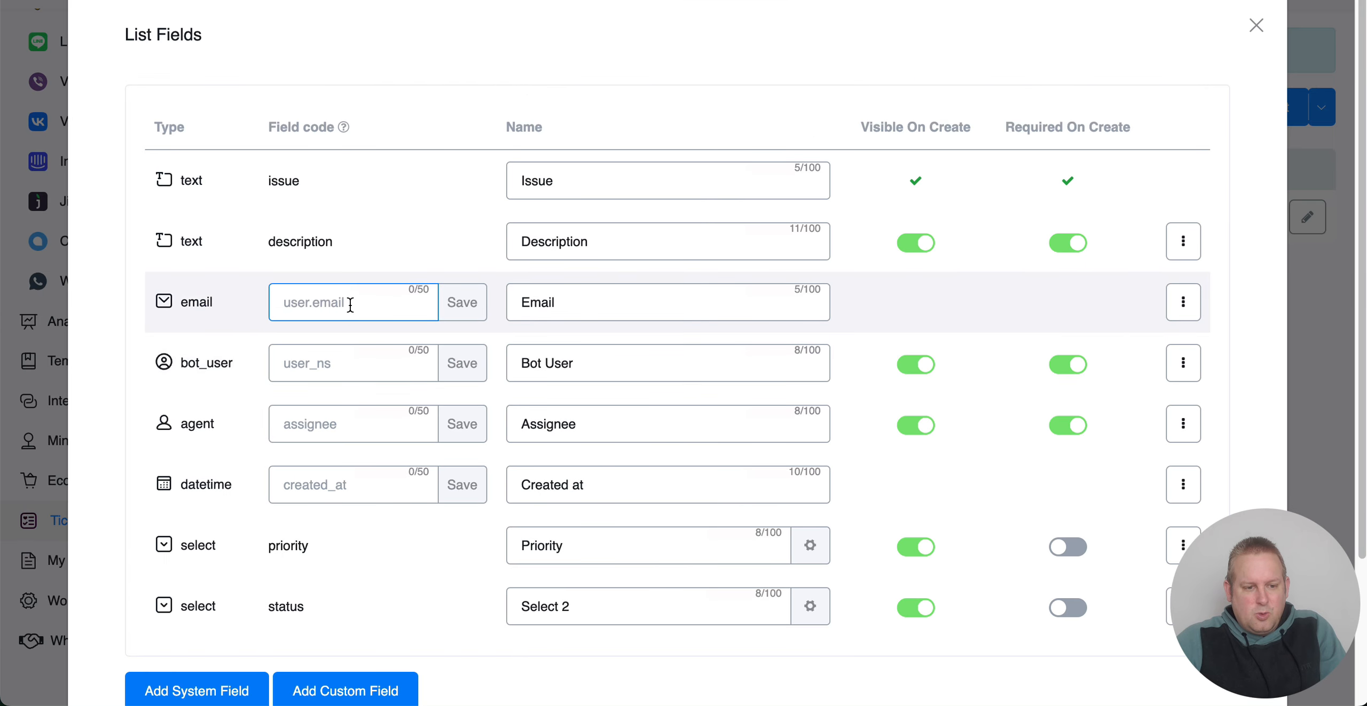
text(email)
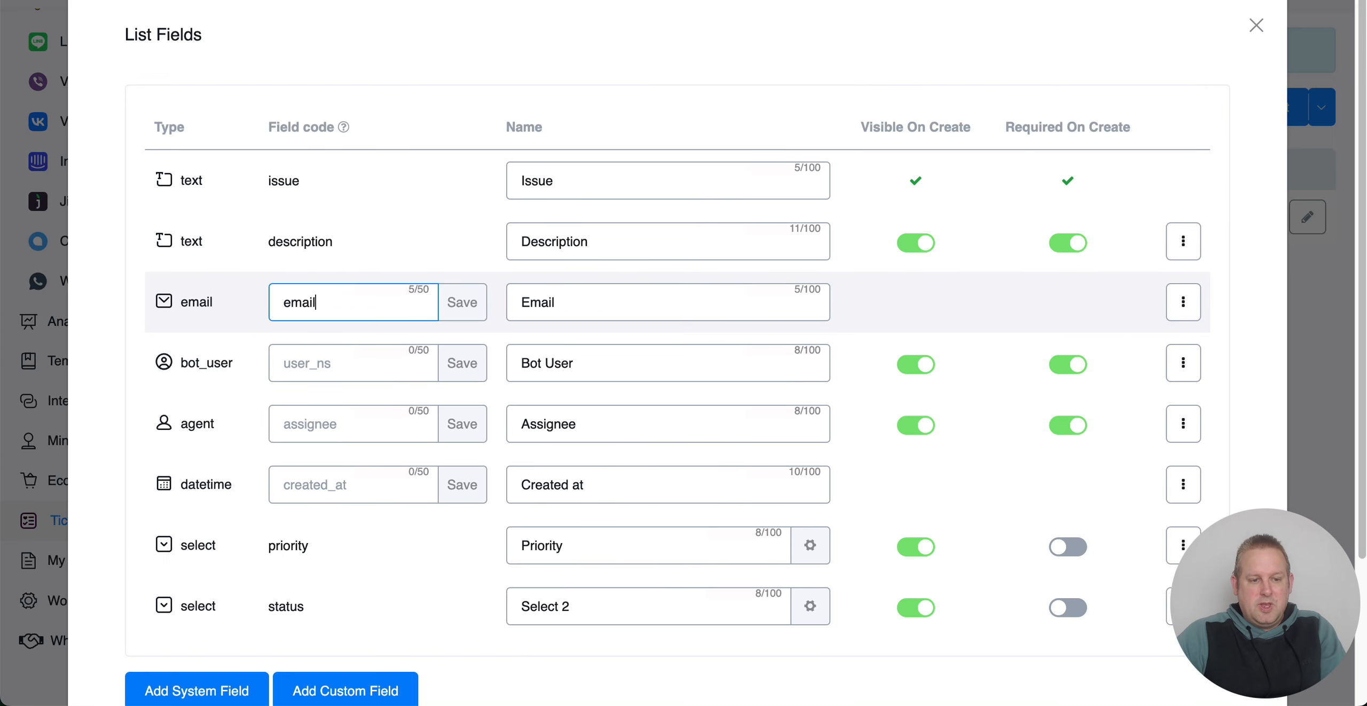
right_click(350, 305)
click(301, 313)
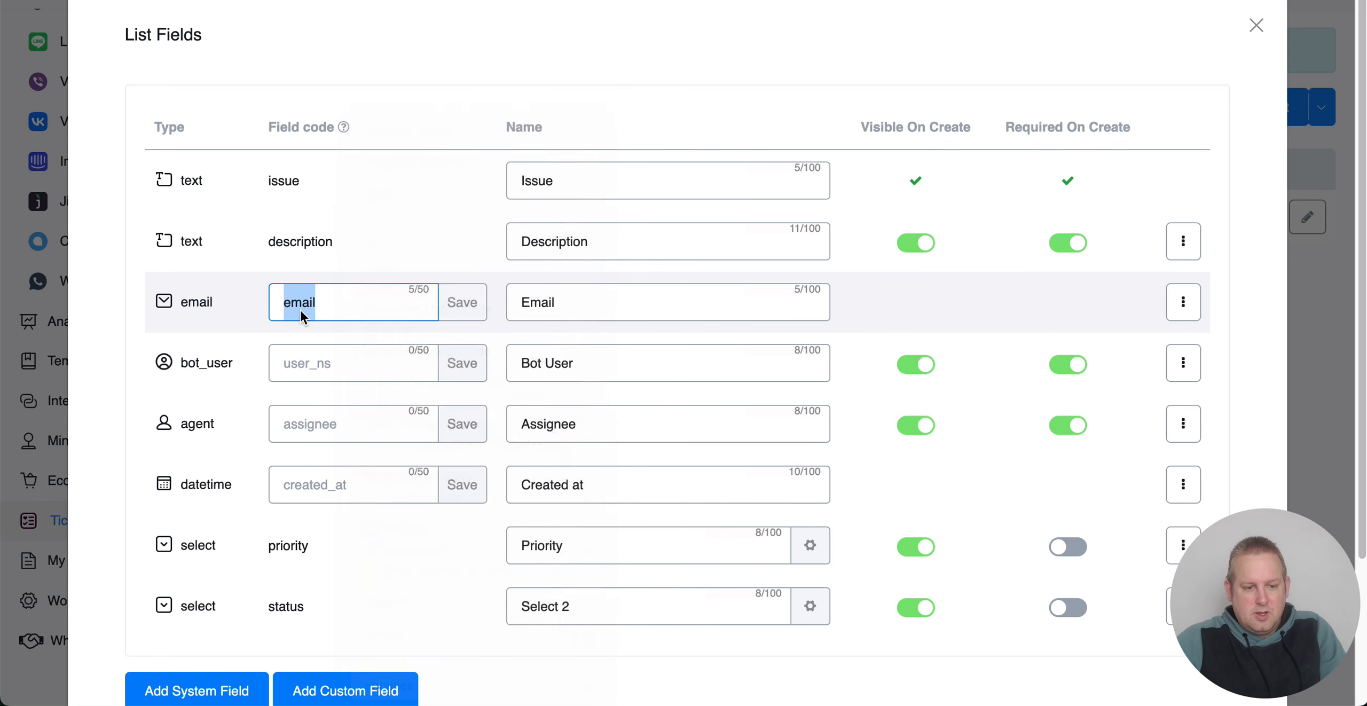
click(474, 317)
click(854, 374)
Step: Rename the select field with field code status to Status
click(339, 363)
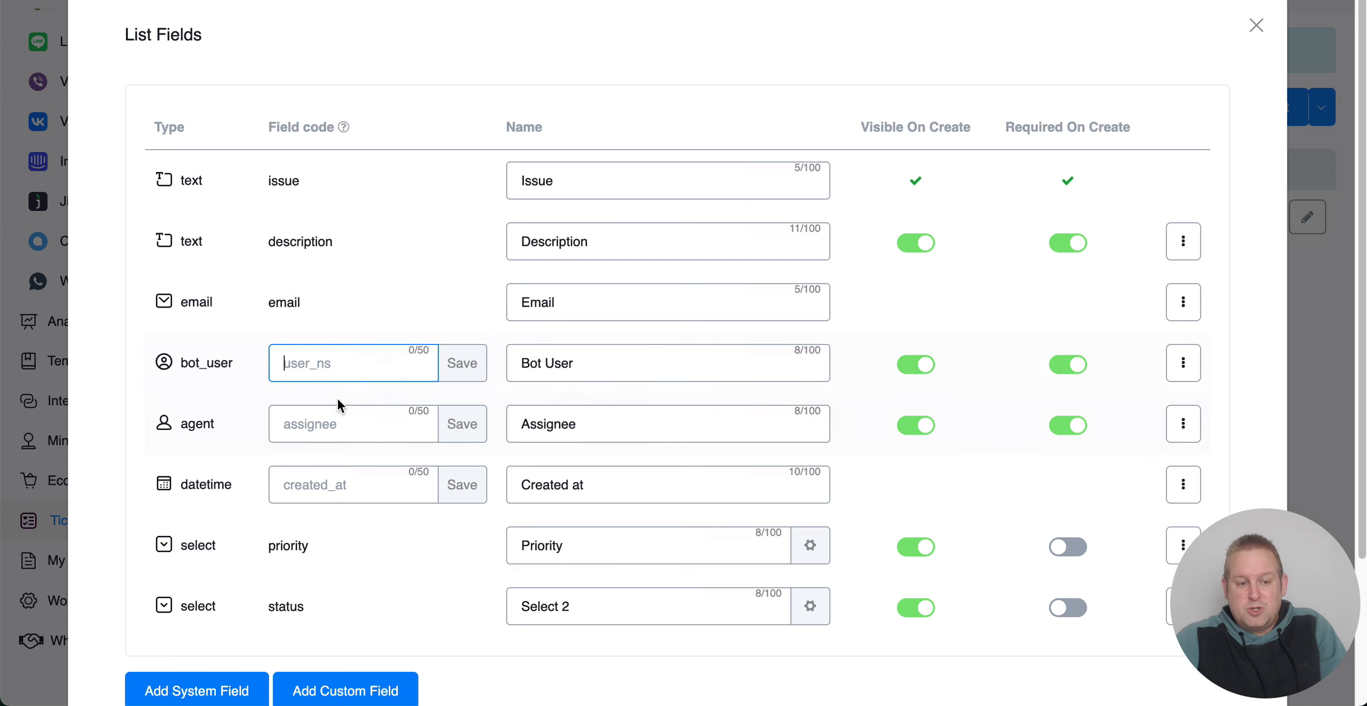
scroll(410, 514, down, 3)
click(630, 471)
triple_click(629, 470)
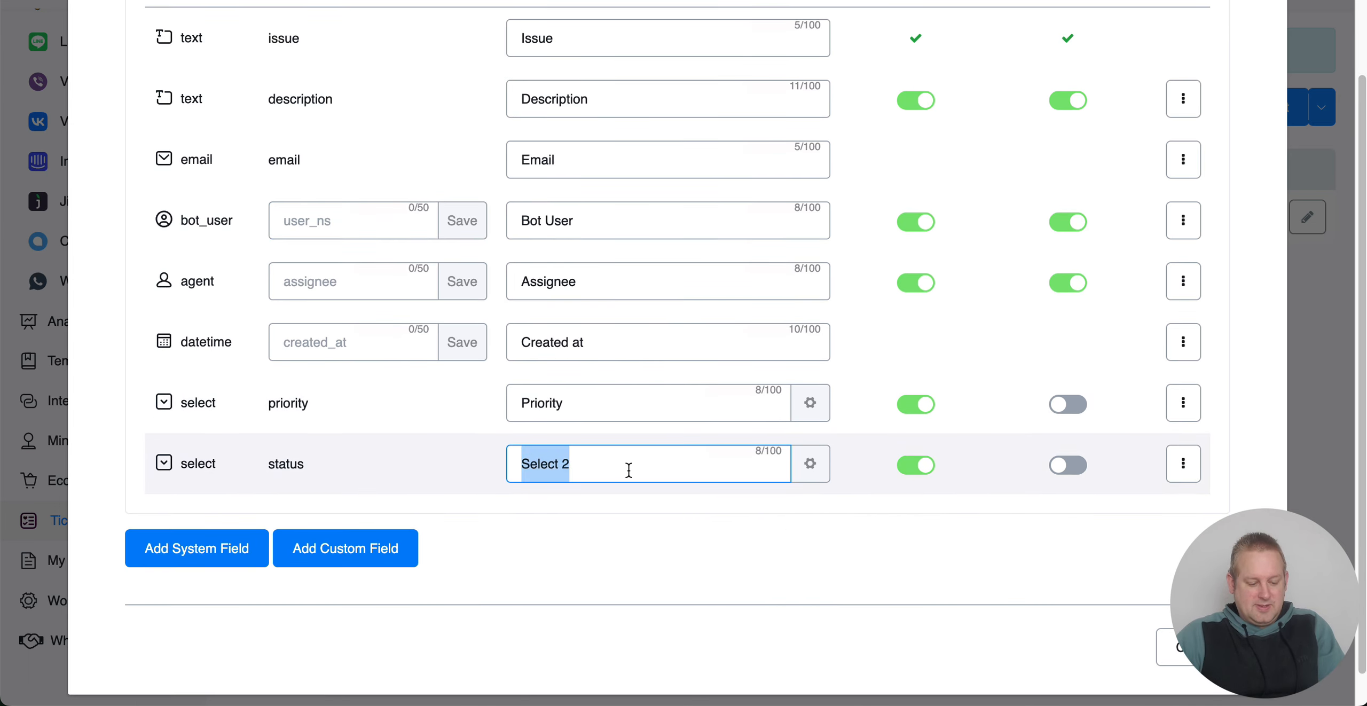
text(Status)
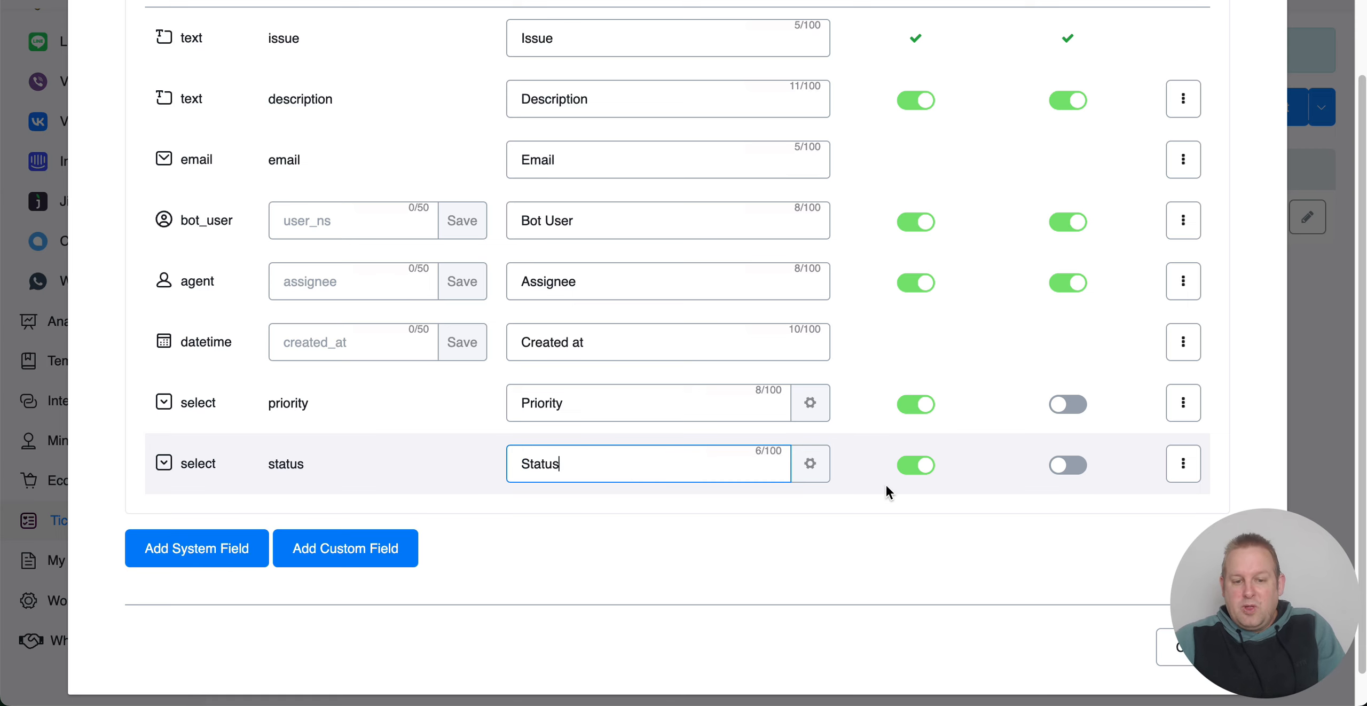
Step: Add a status option with option code new and name New Ticket, and set its color to Blue
click(810, 464)
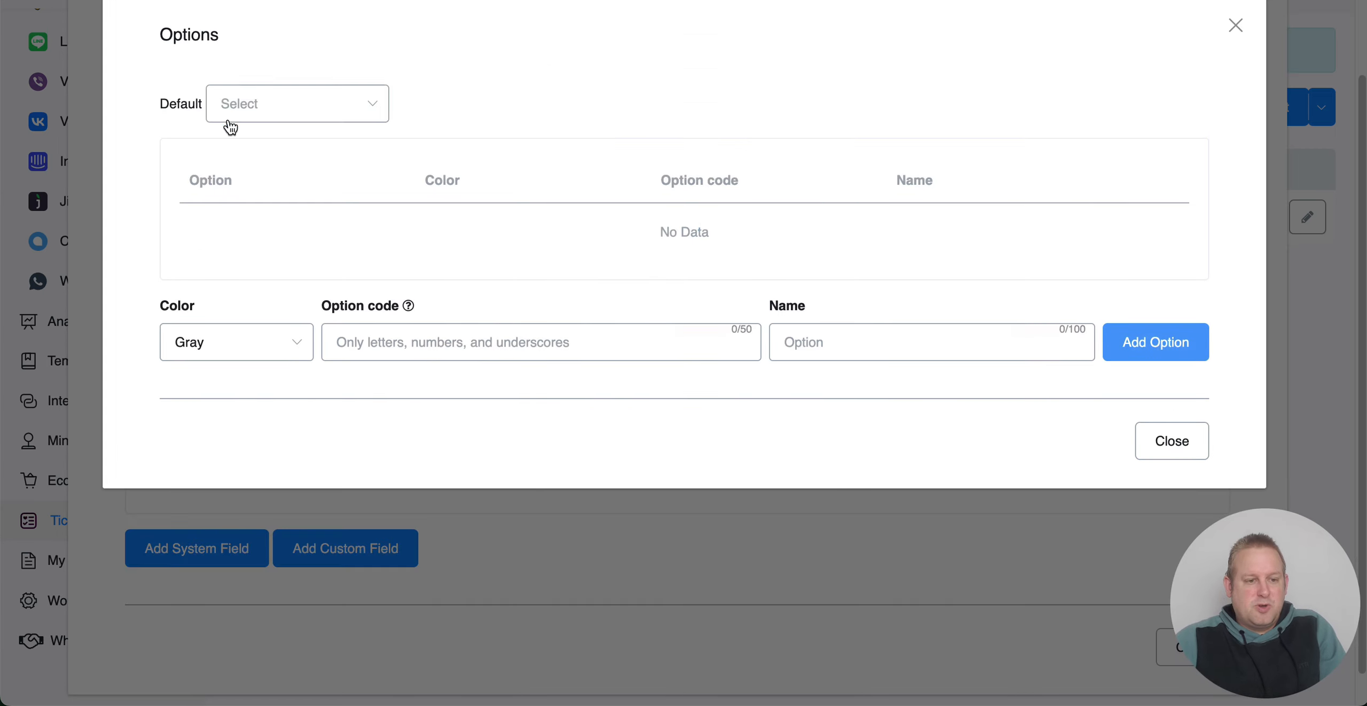
click(280, 357)
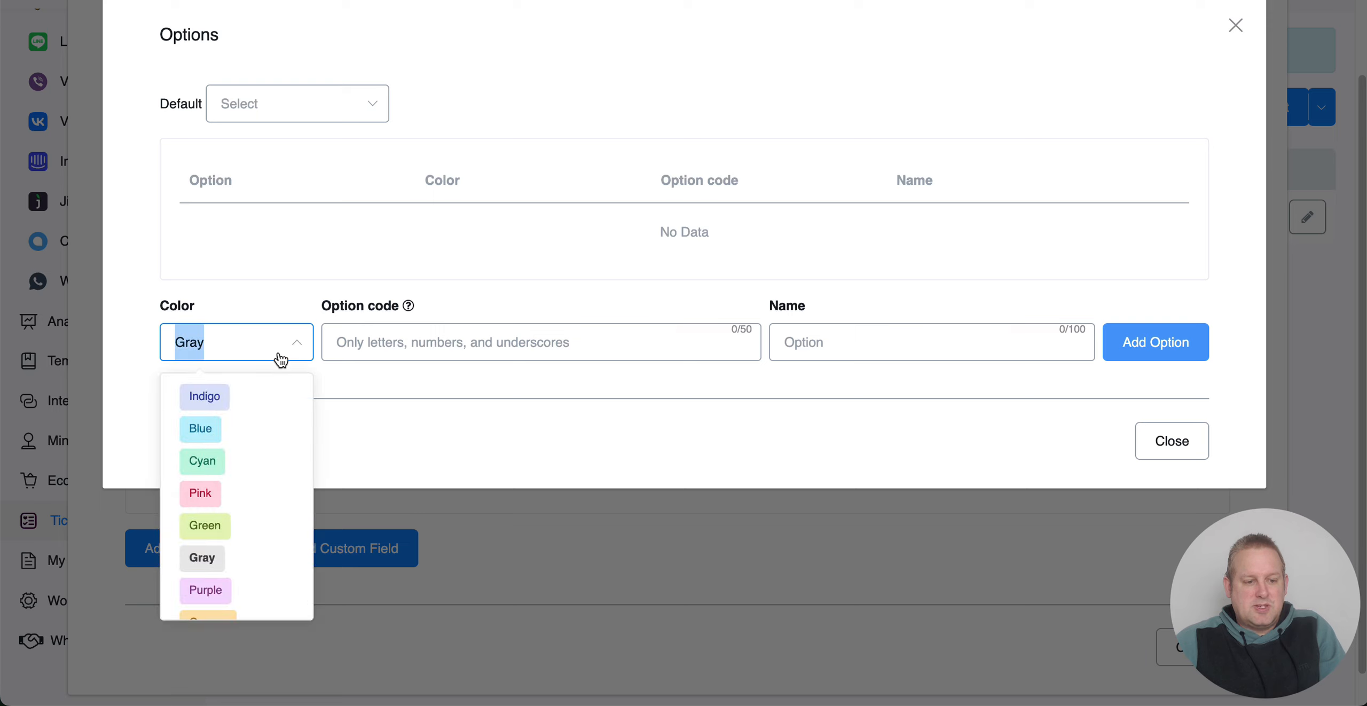
click(344, 342)
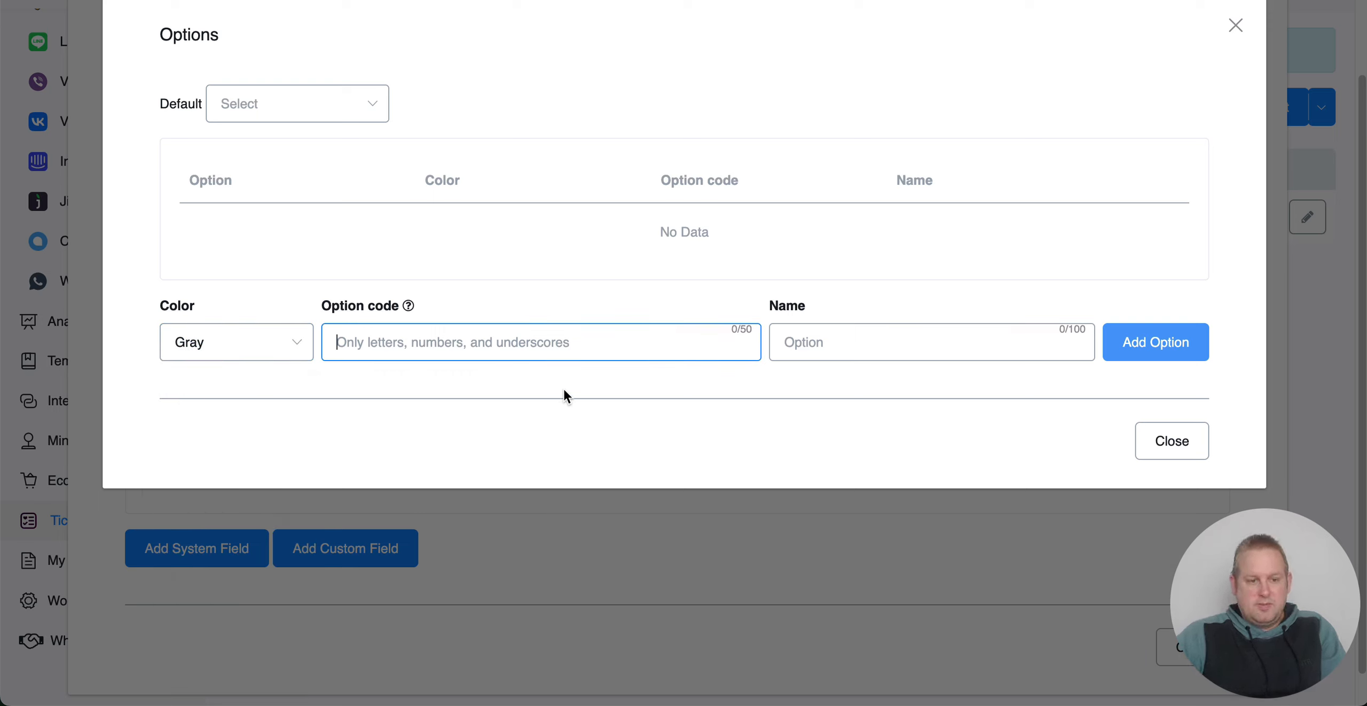
text(New)
key(BackSpace)
text(new)
click(878, 340)
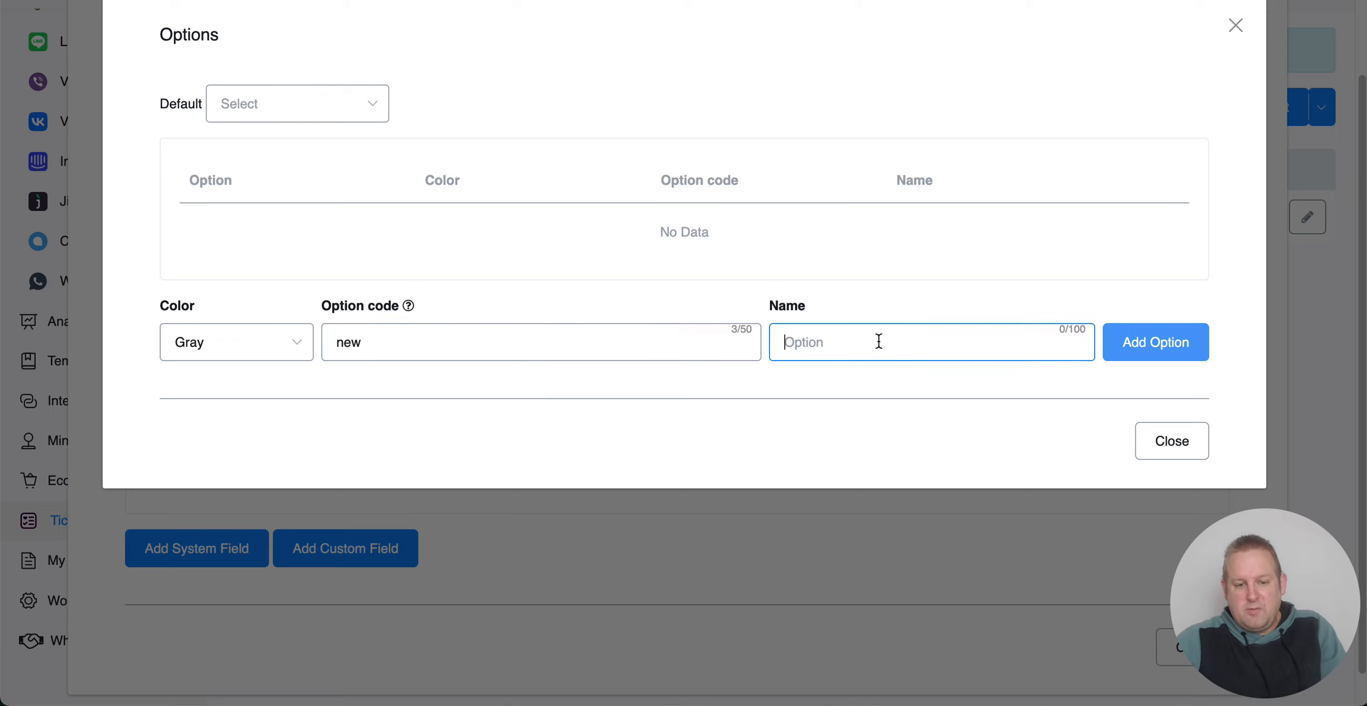
text(New Ticke)
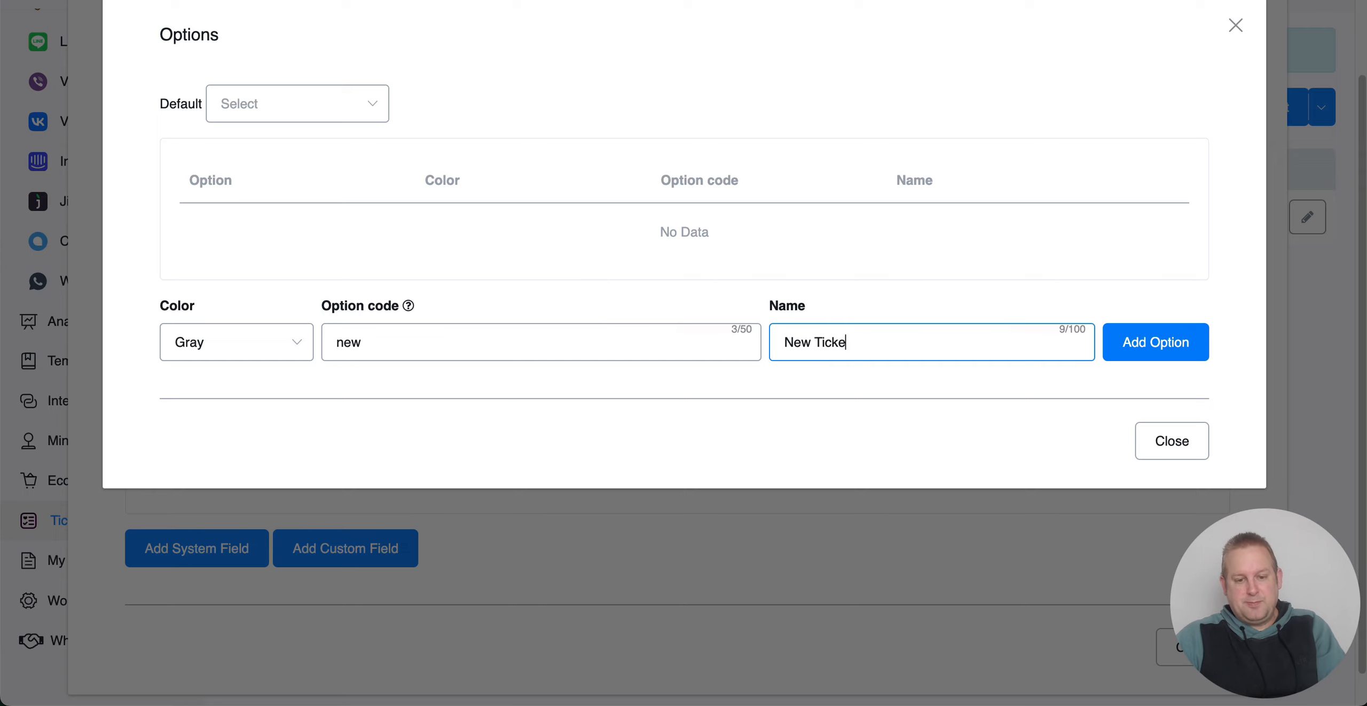
text(t)
click(1127, 339)
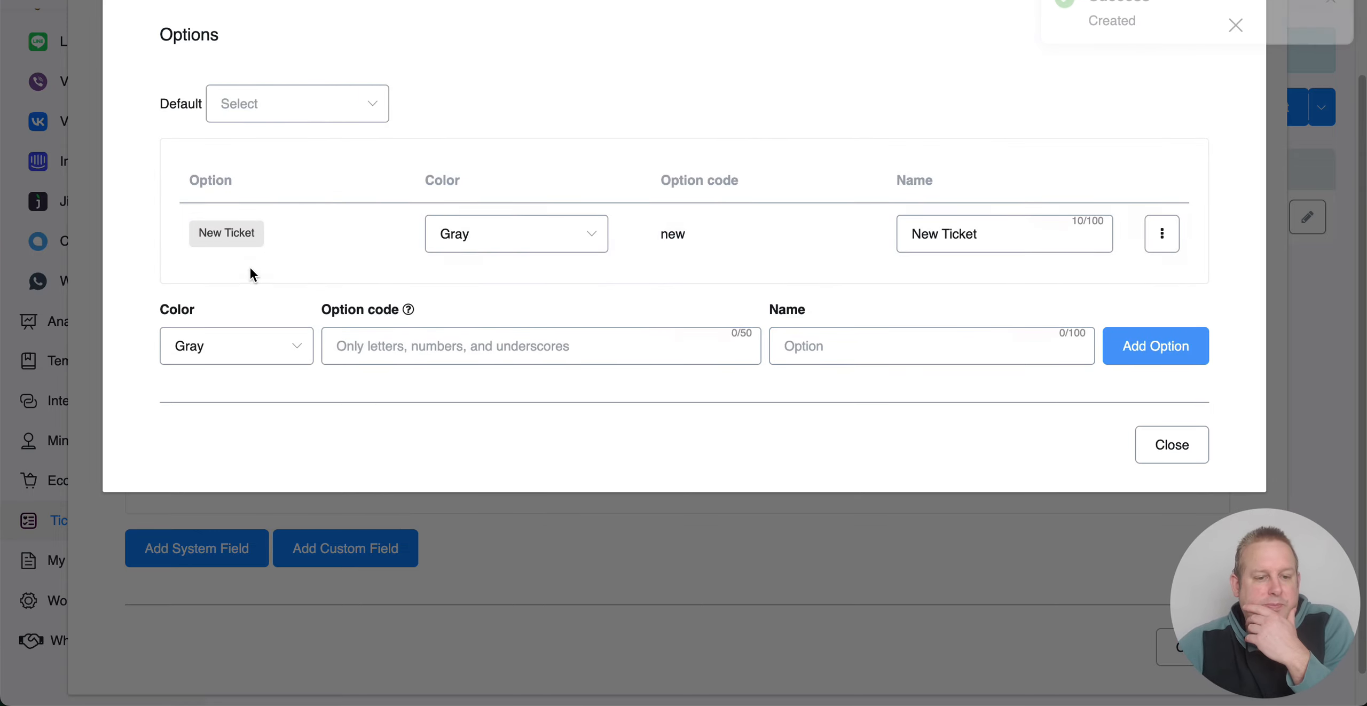
click(480, 241)
click(491, 312)
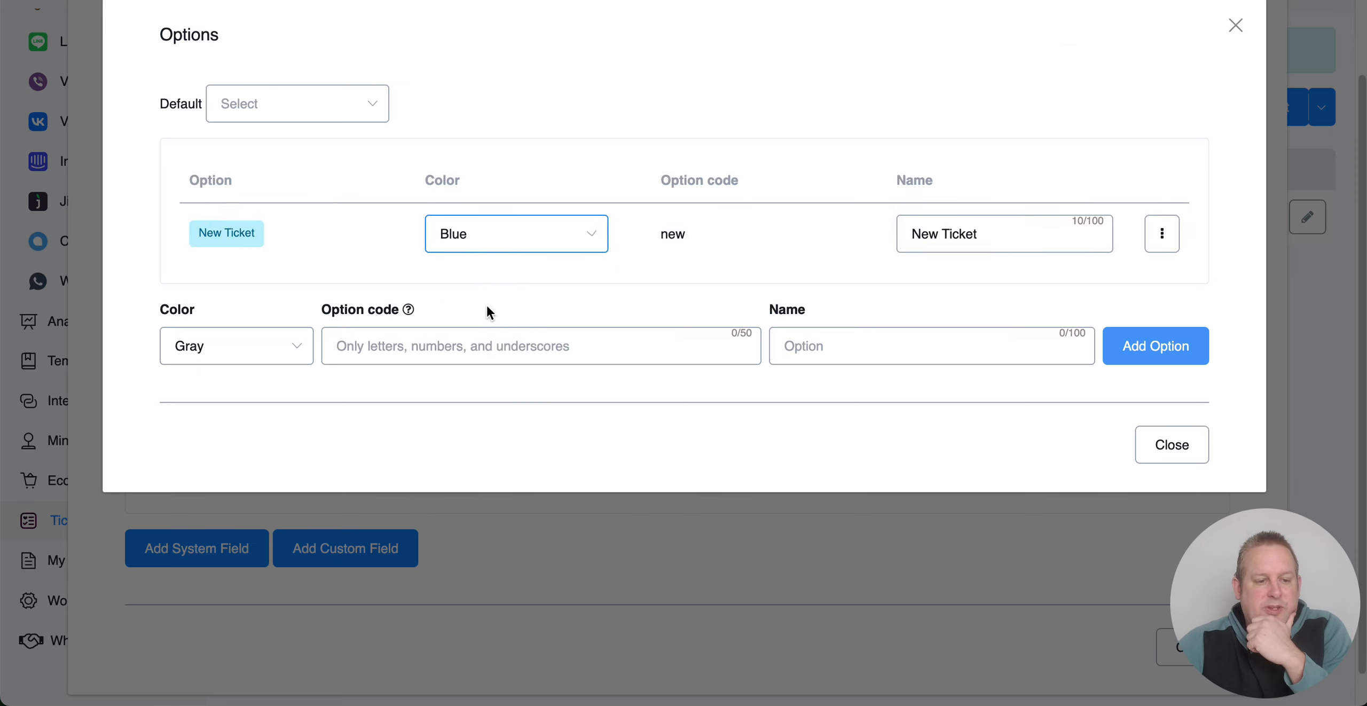
Step: Add an Orange status option with option code in_progress and name In Progress
click(266, 355)
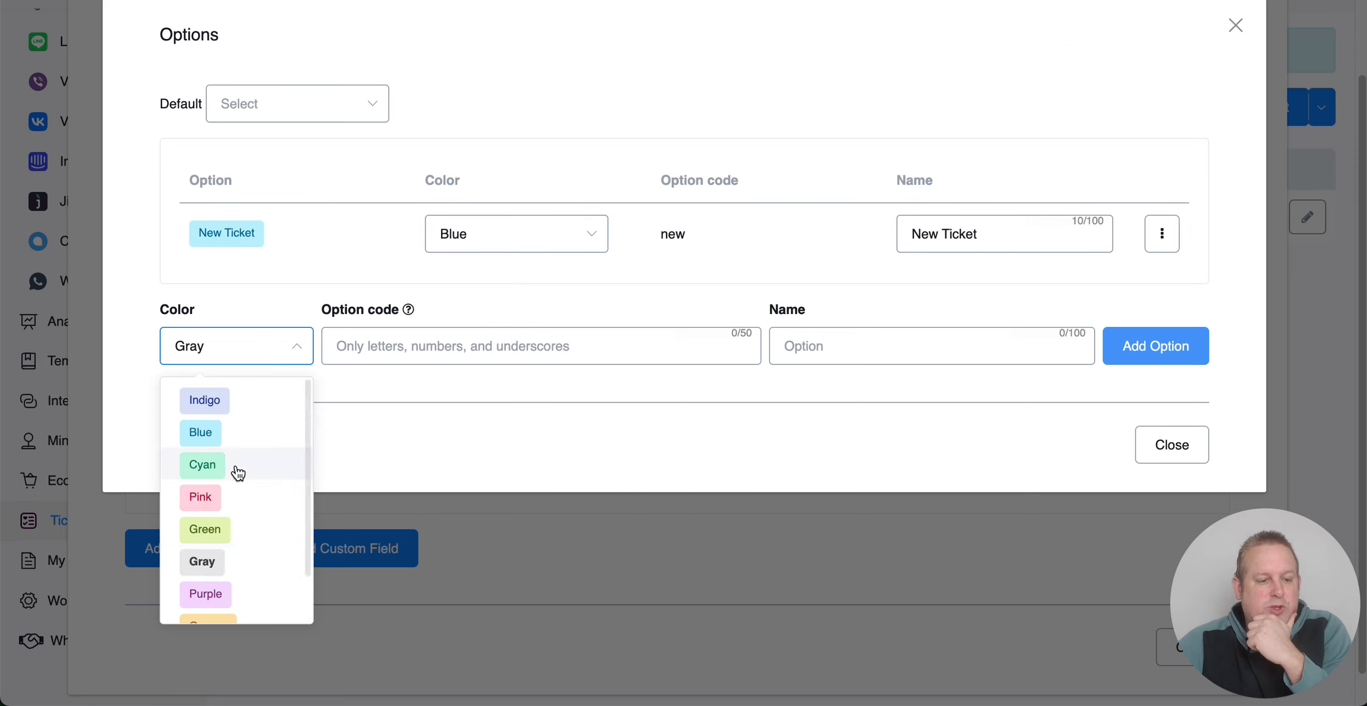
scroll(247, 561, down, 2)
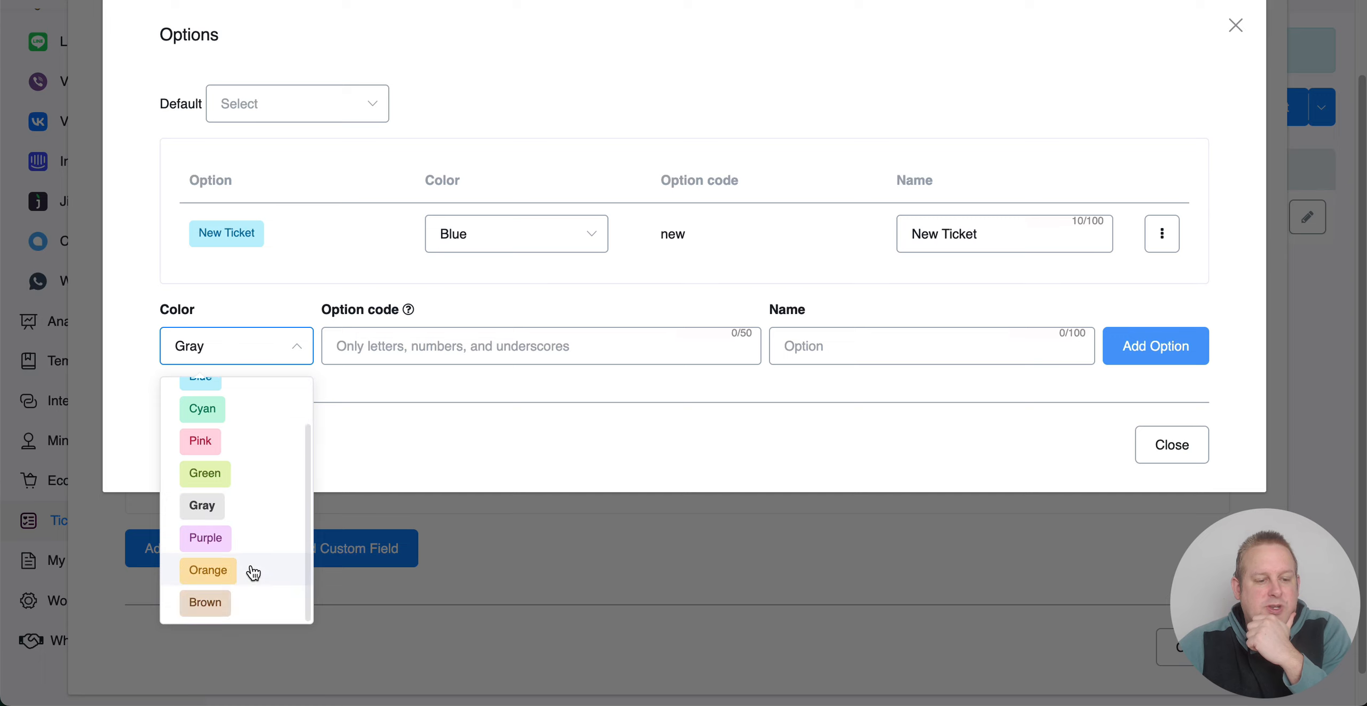
click(253, 568)
click(489, 350)
text(in_)
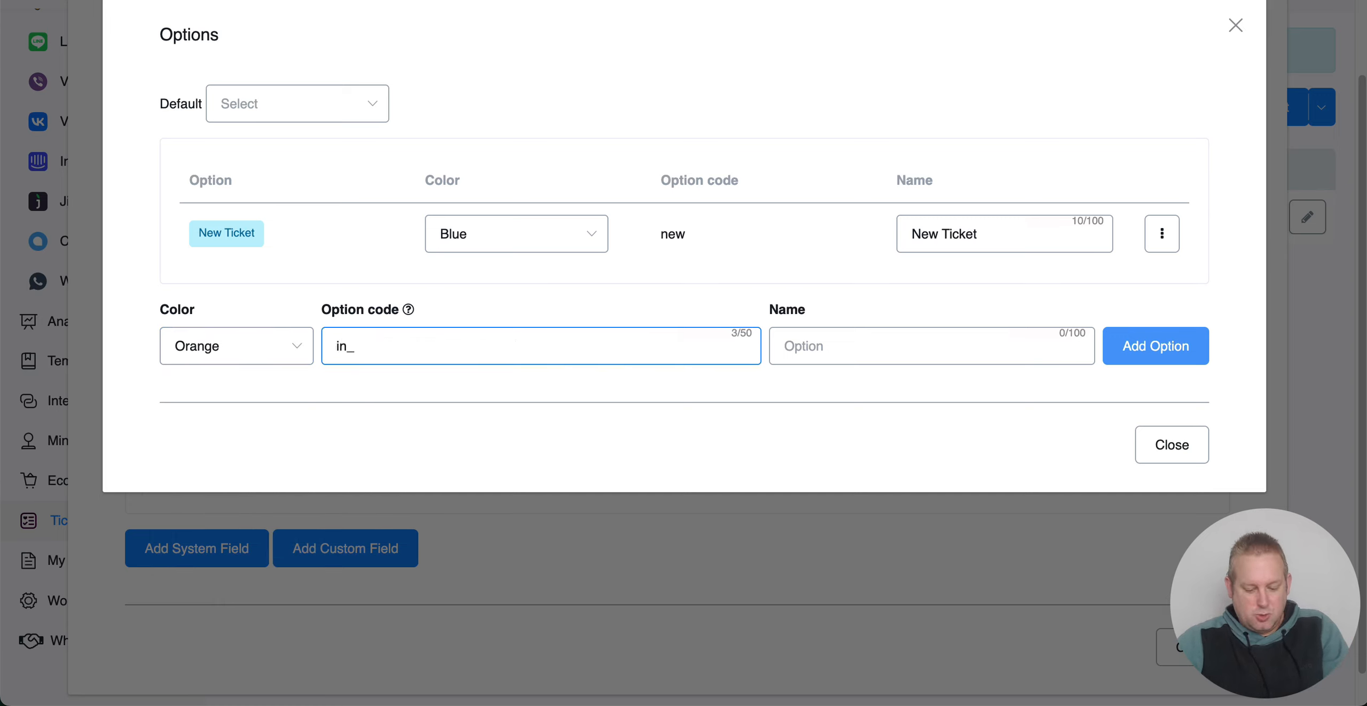
text(ress)
key(Tab)
text(IN P)
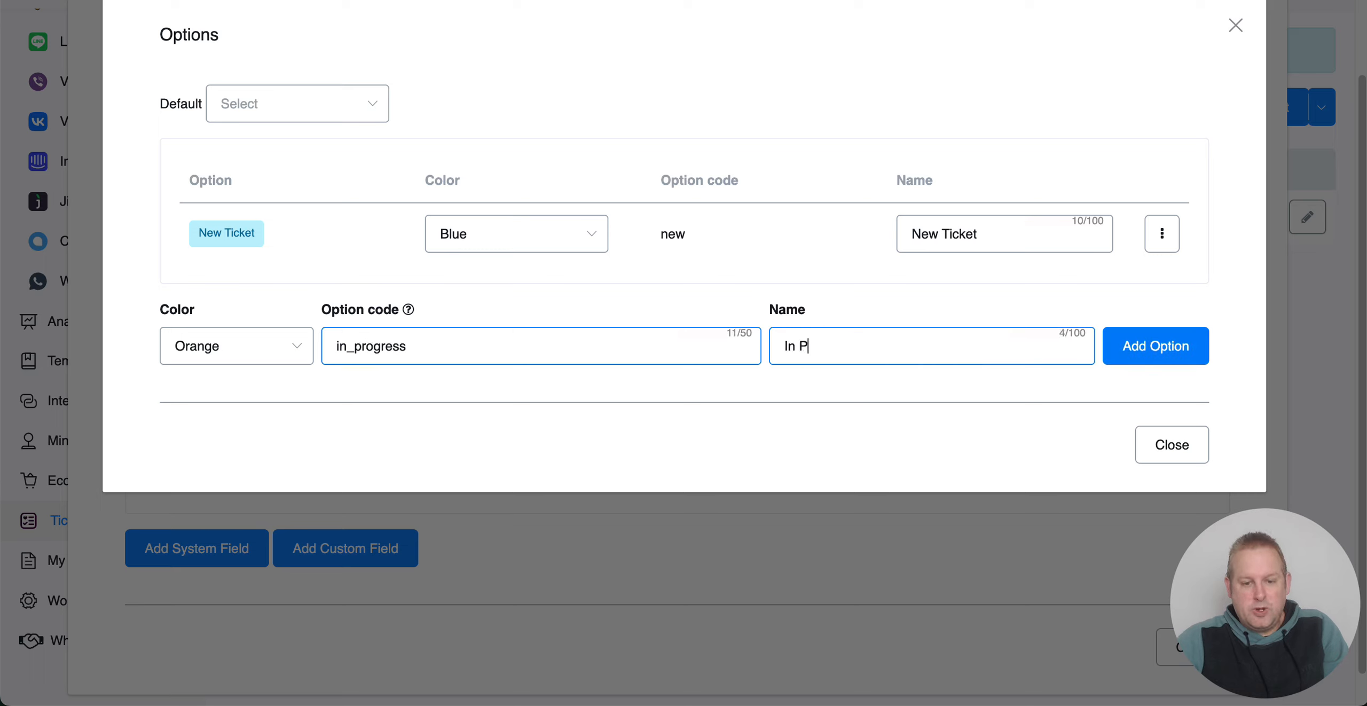
text(rogress)
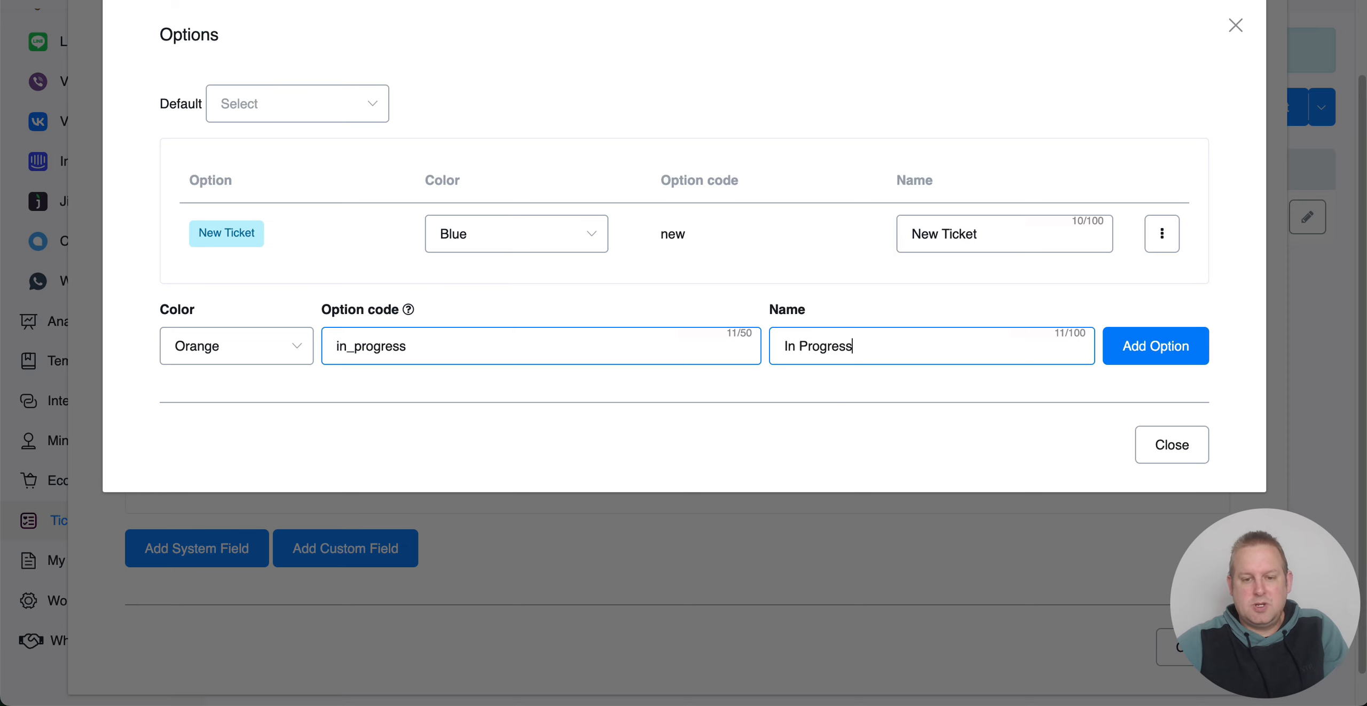
click(1118, 342)
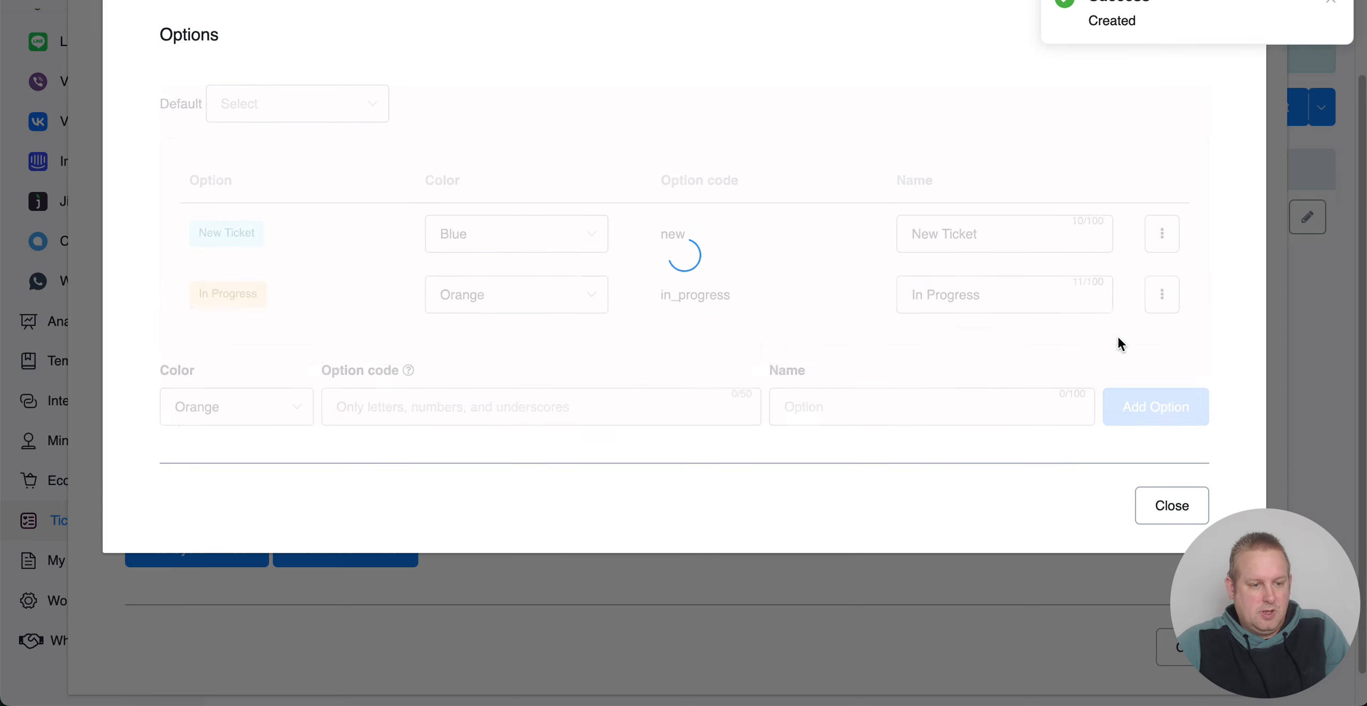
Step: Add a Green status option with option code resolved and name Resolved
click(260, 425)
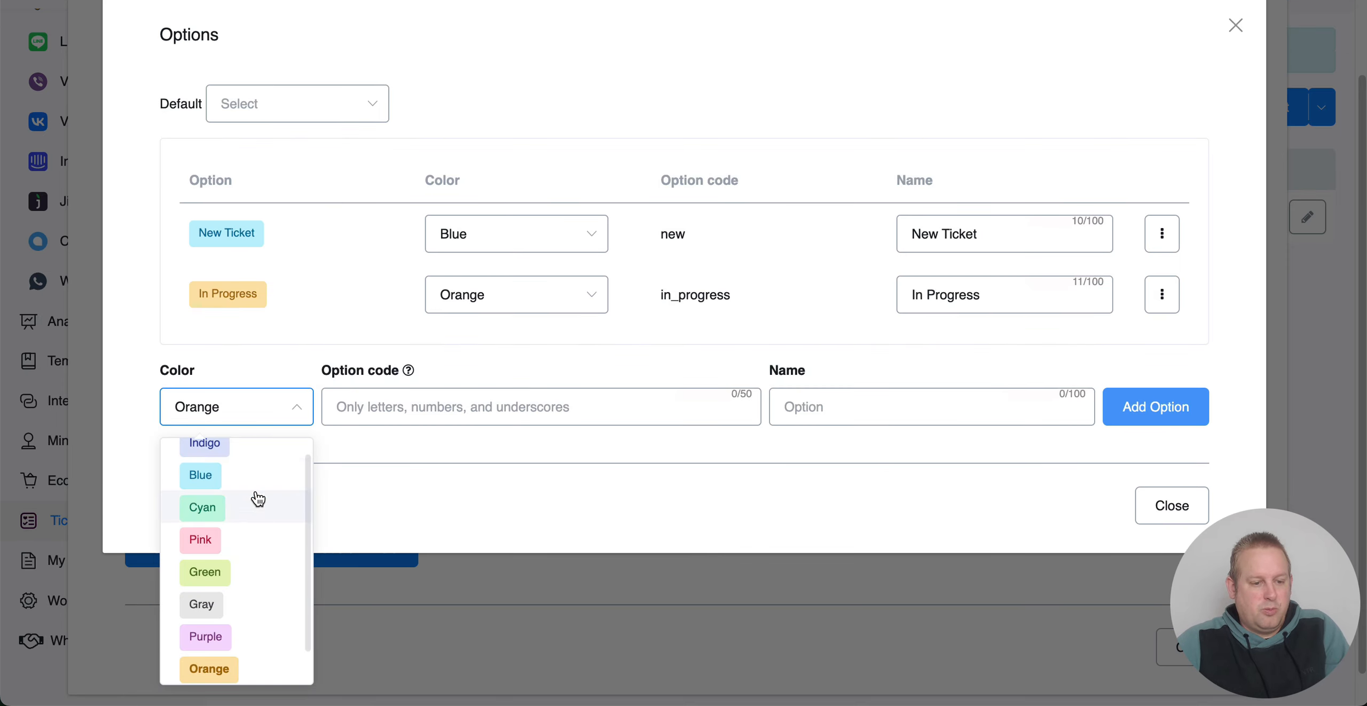
click(244, 570)
click(366, 419)
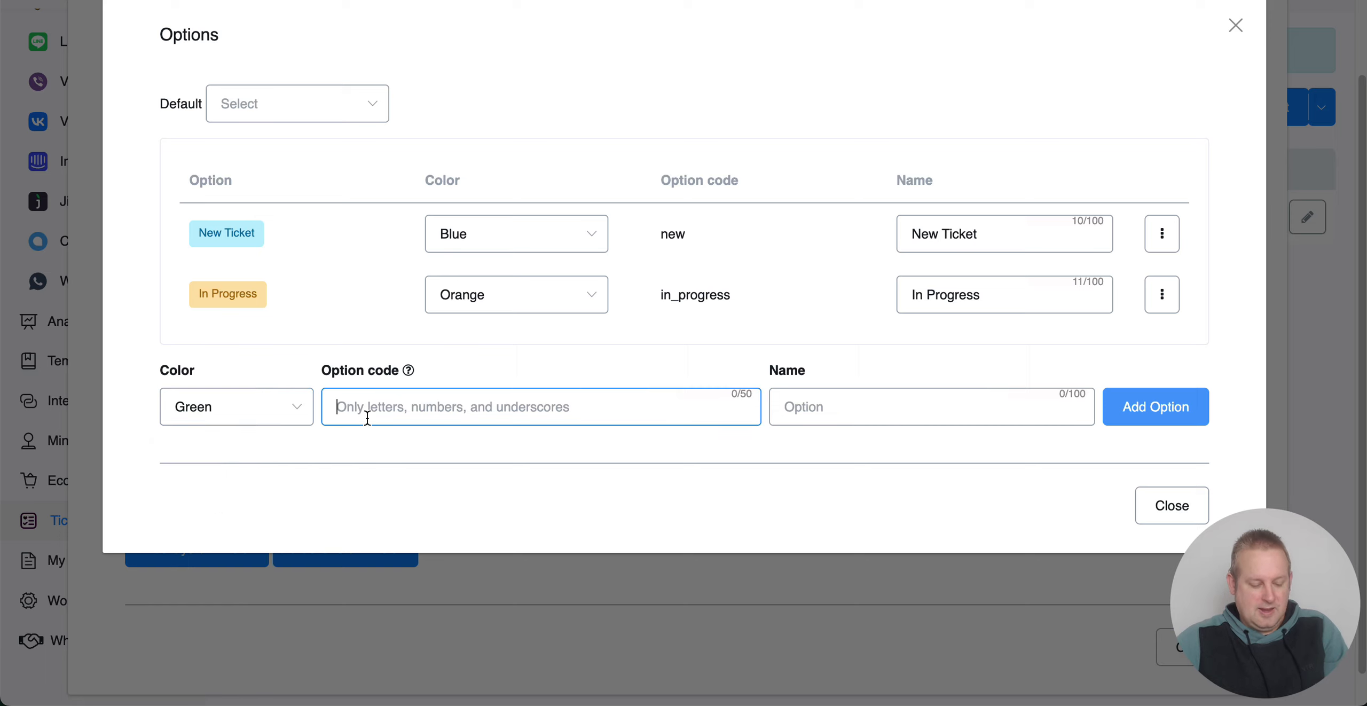
text(Completed)
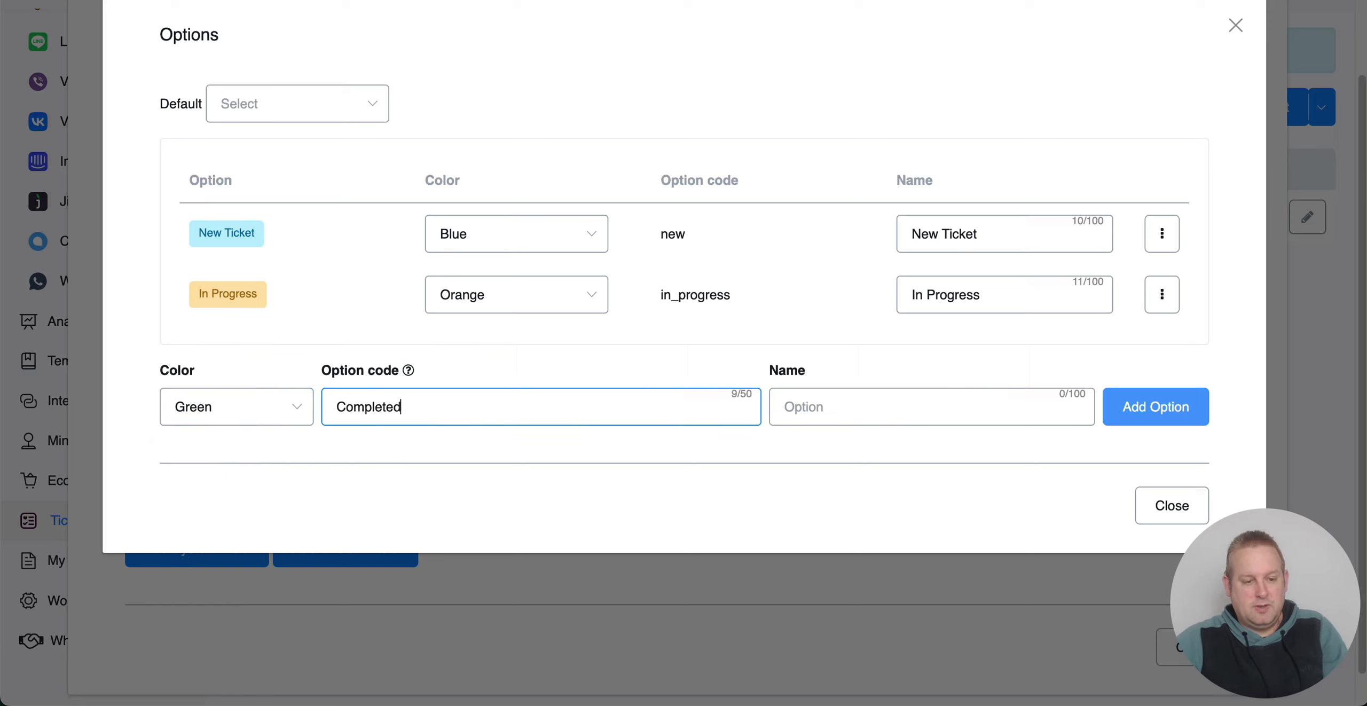
key(BackSpace)
key(BackSpace)
key(BackSpace)
key(BackSpace)
key(BackSpace)
key(BackSpace)
key(BackSpace)
key(BackSpace)
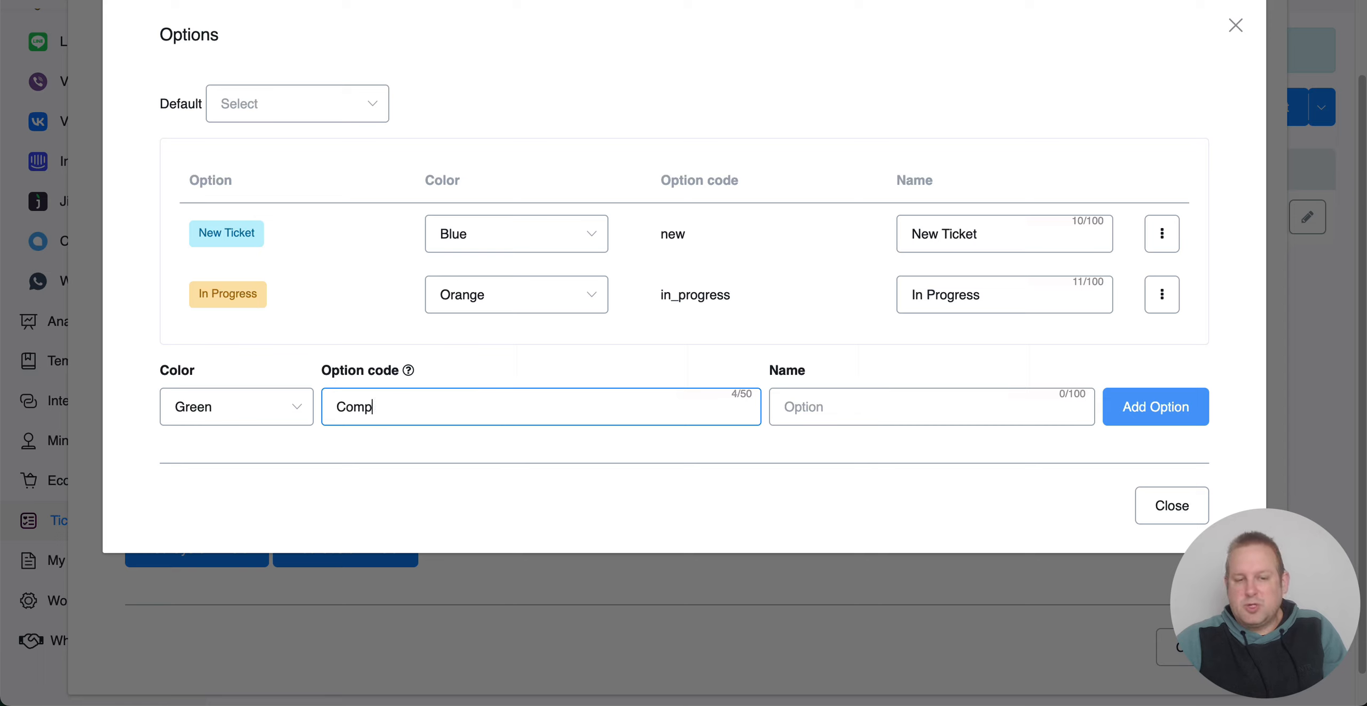
text(resolved)
key(Tab)
text(Resolved)
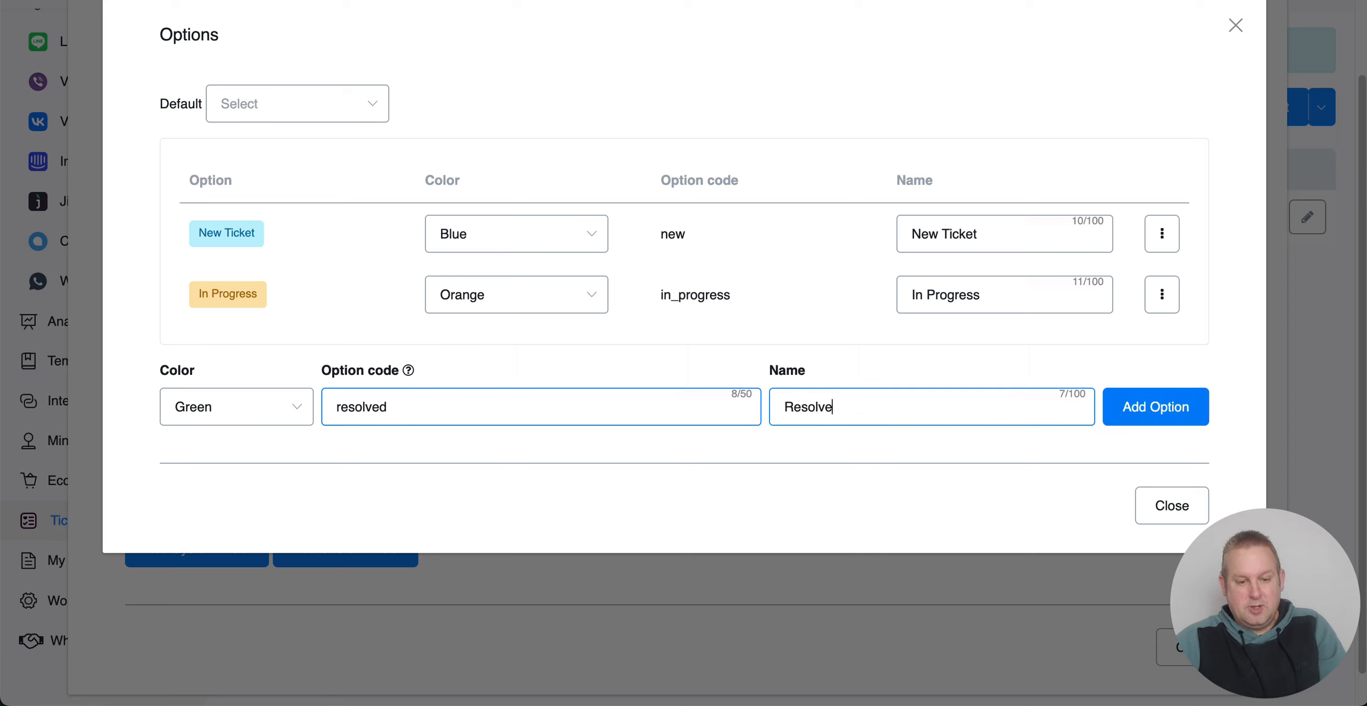
click(1146, 406)
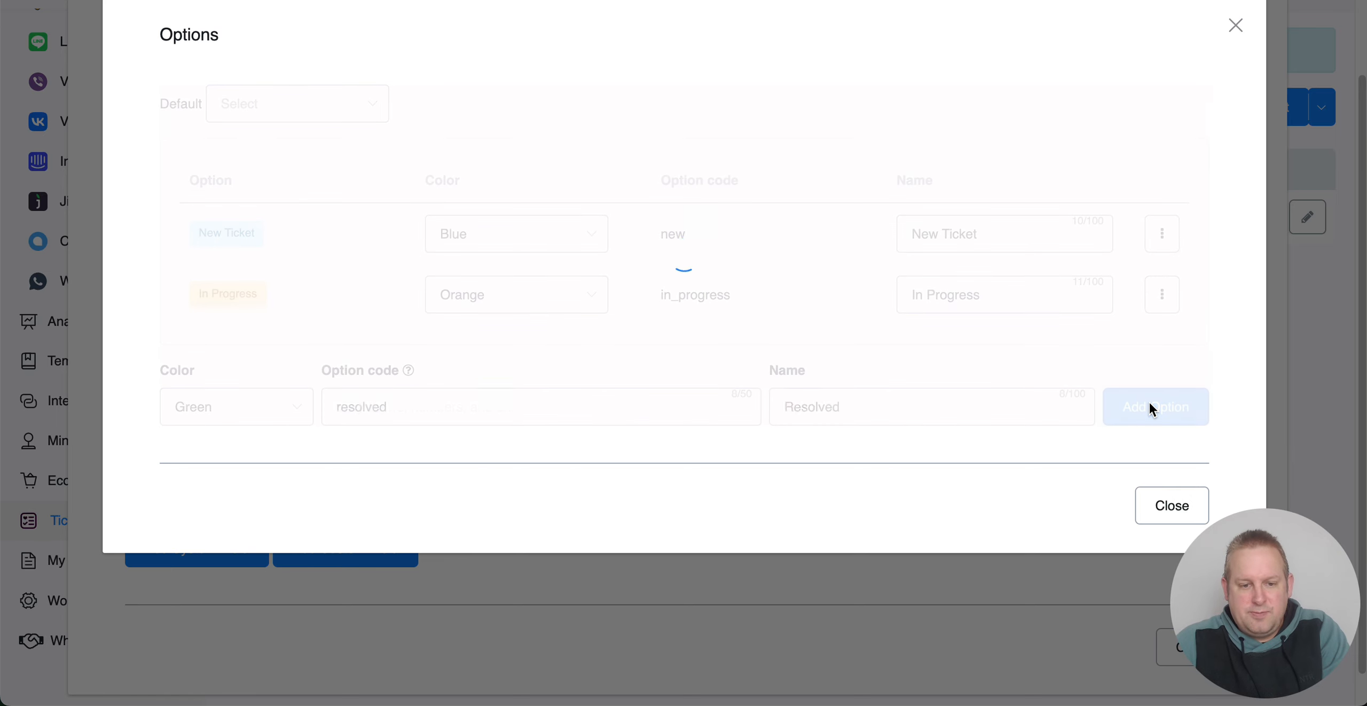
Step: Set New Ticket as the default status option and close the option settings
click(293, 104)
click(268, 159)
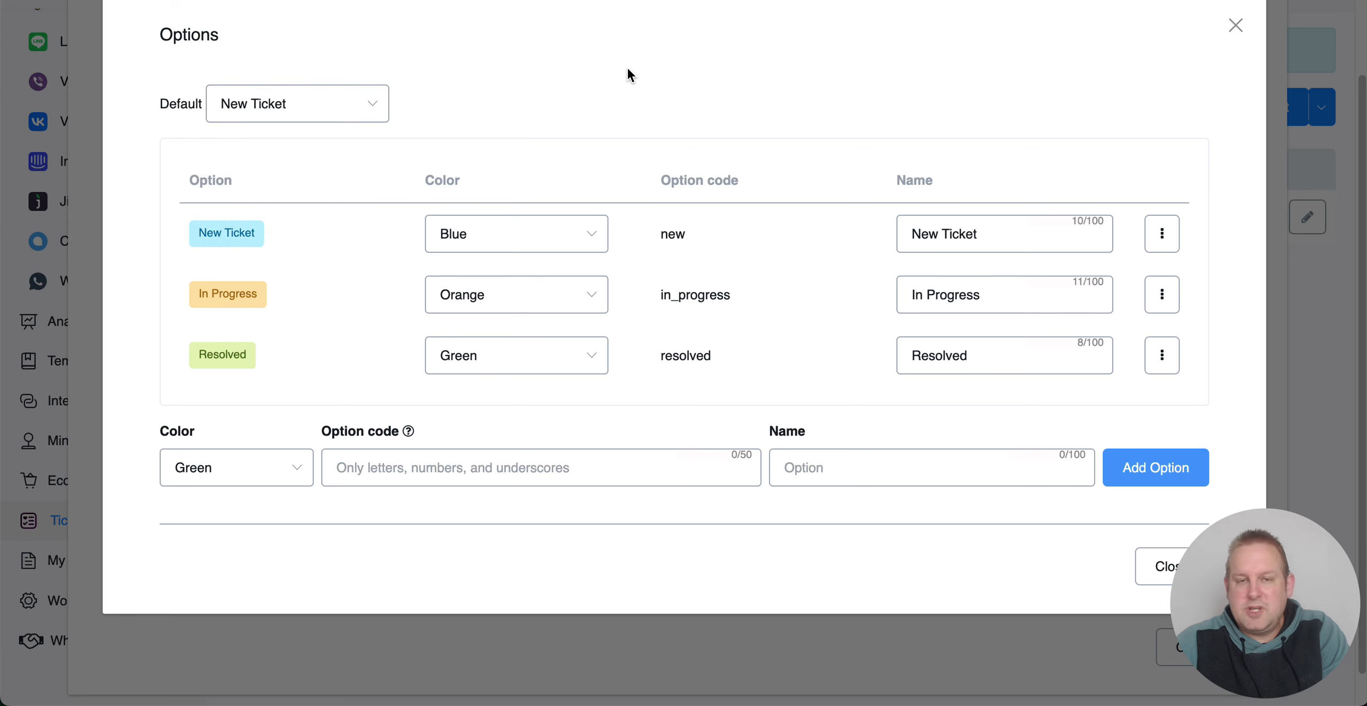
click(1145, 564)
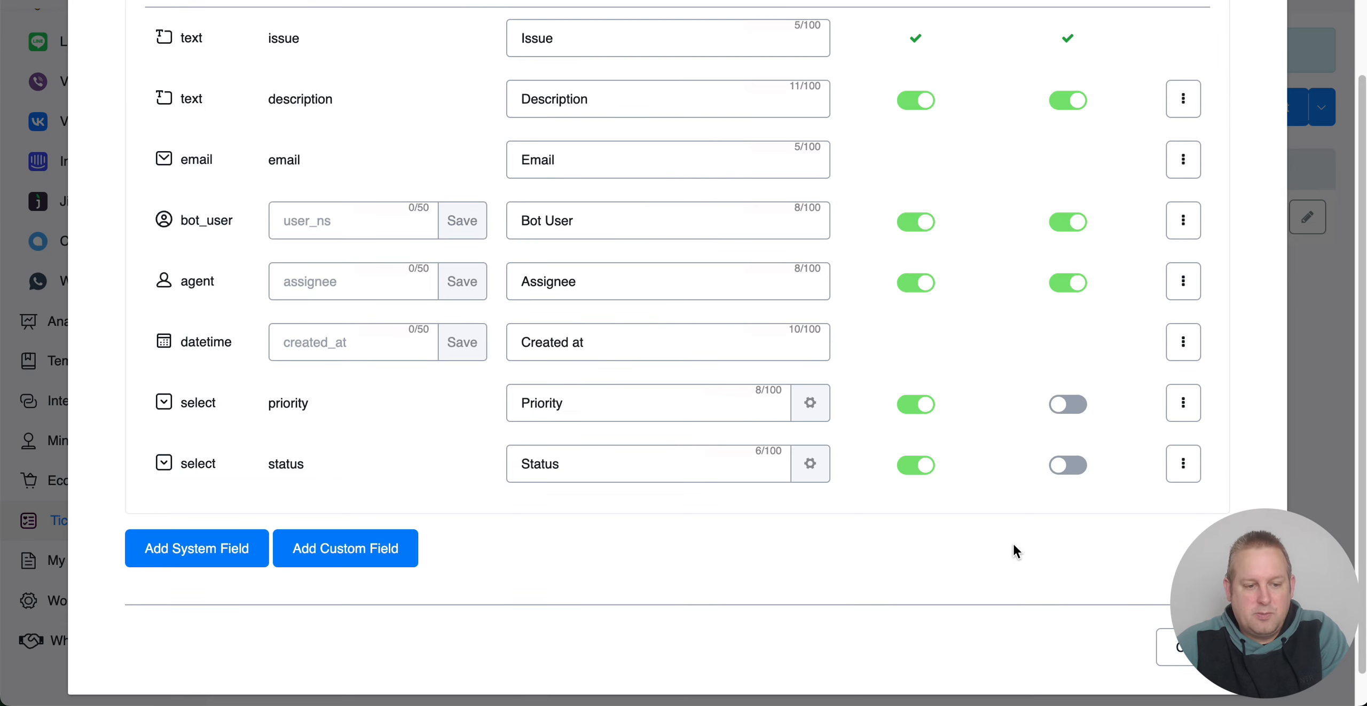
Step: Review the configured list fields and close the field settings to return to the lists overview
scroll(696, 397, up, 3)
scroll(696, 396, down, 2)
scroll(696, 395, down, 2)
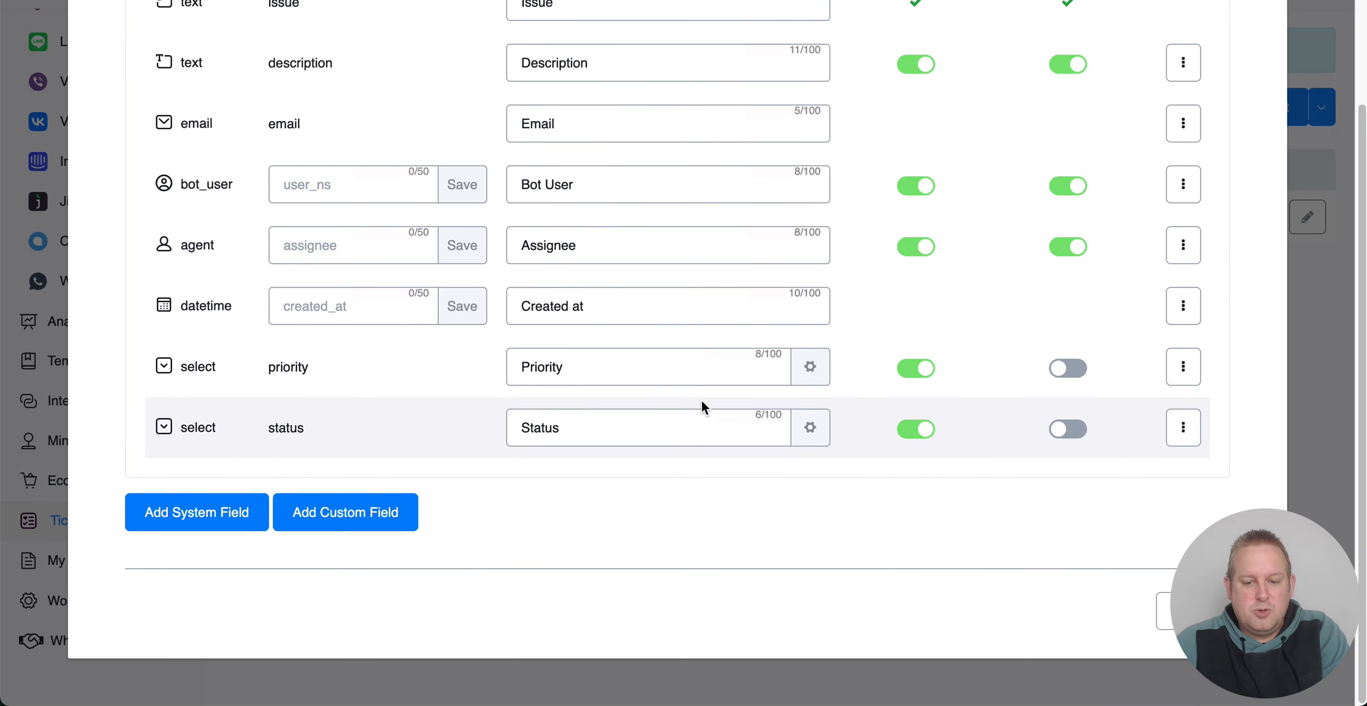
mouse_move(1283, 516)
drag(1269, 552, 106, 555)
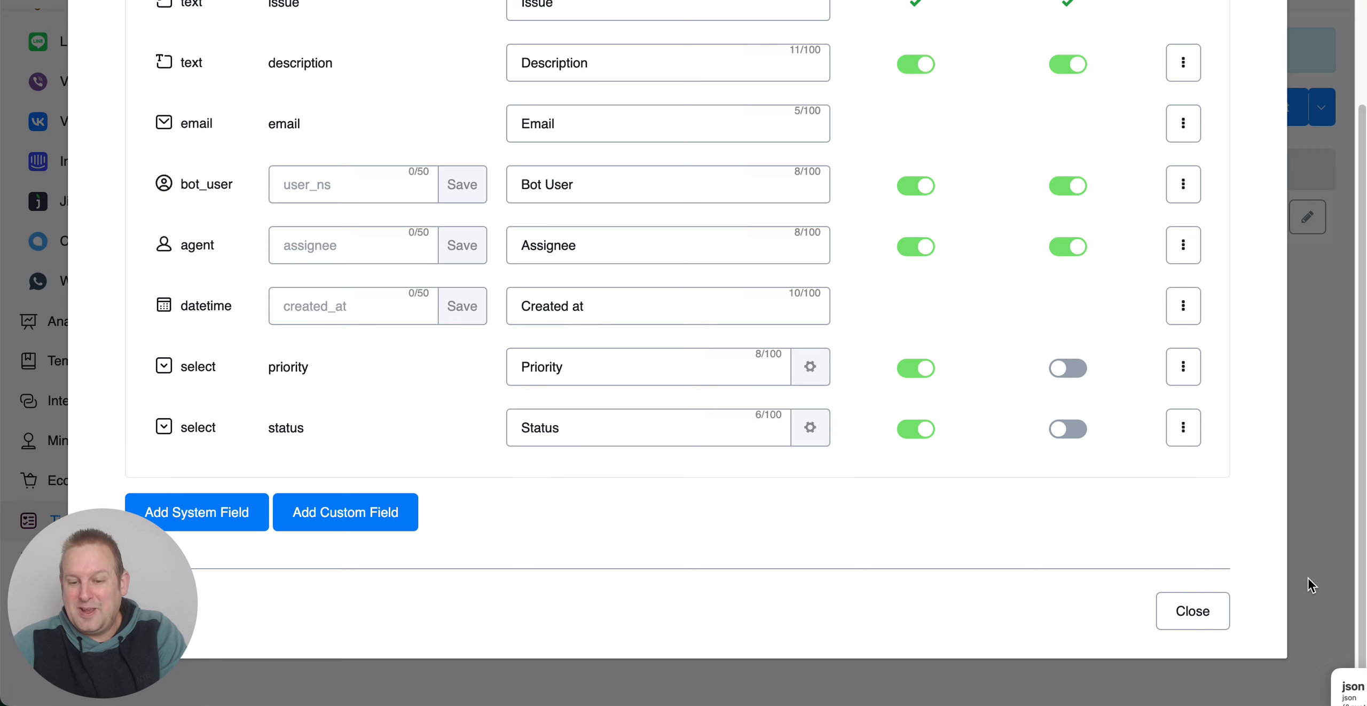
click(1188, 610)
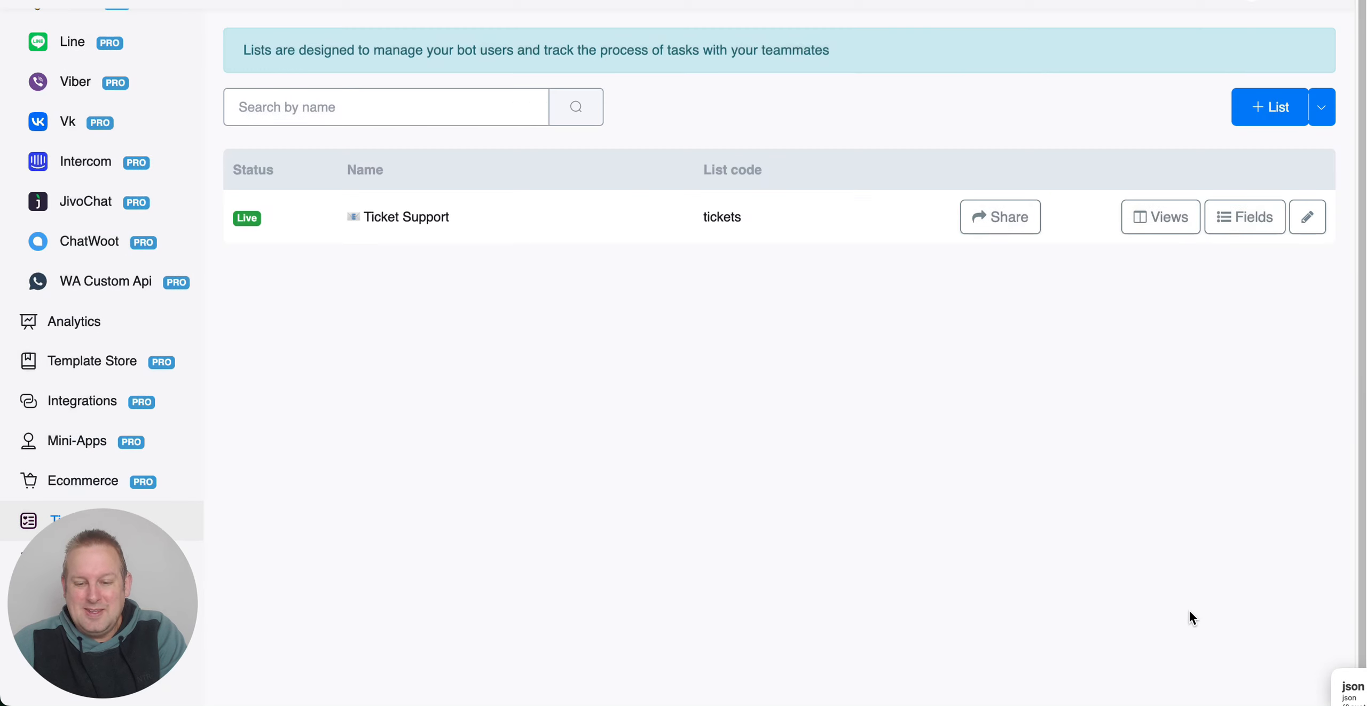